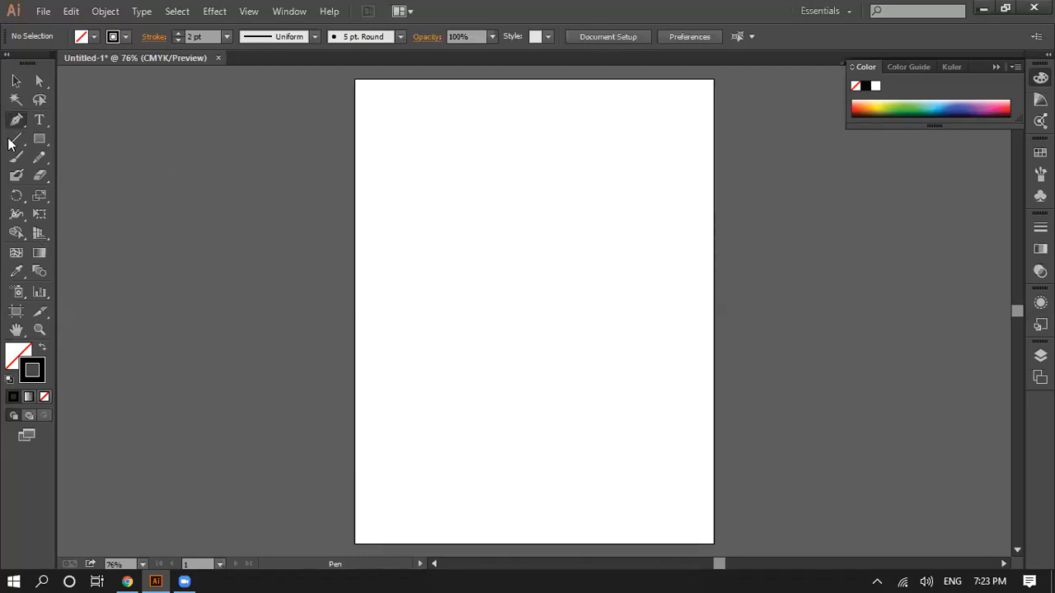
Step: Show the Pen tool's variants and activate the Pen tool
left_click(16, 120)
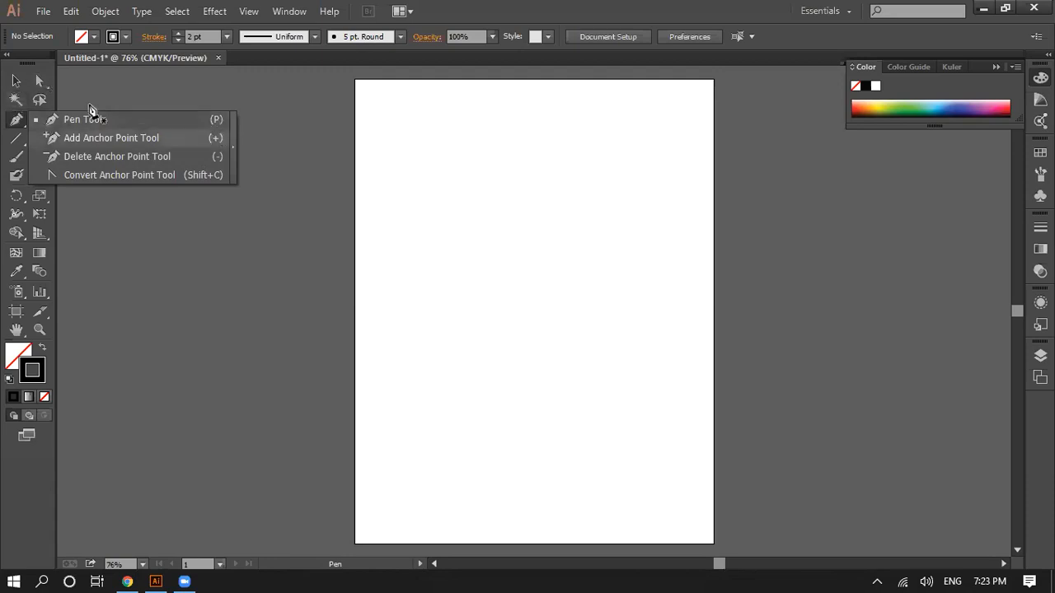
left_click(18, 80)
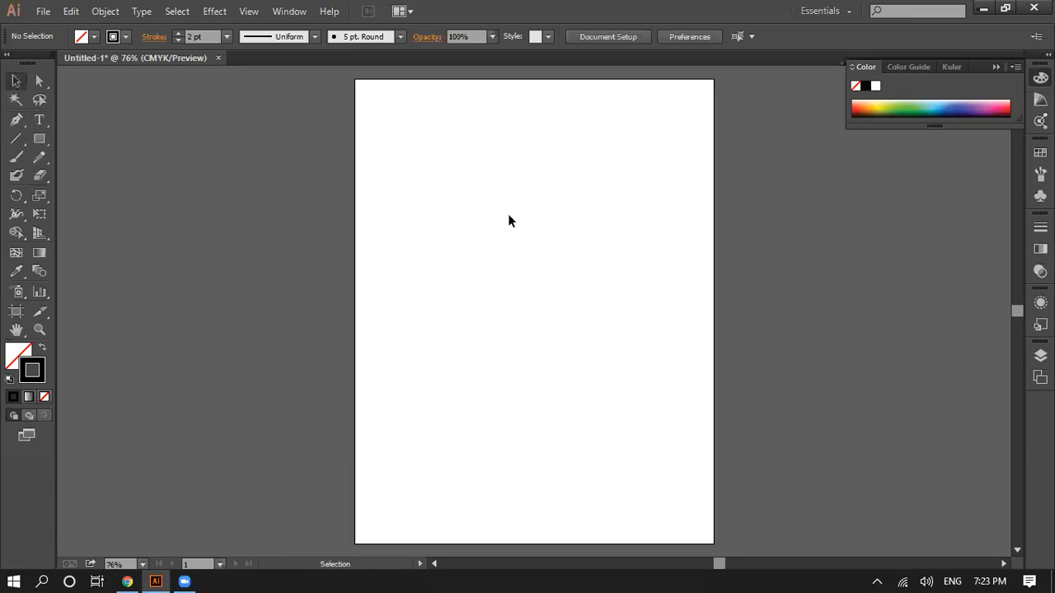
key("p")
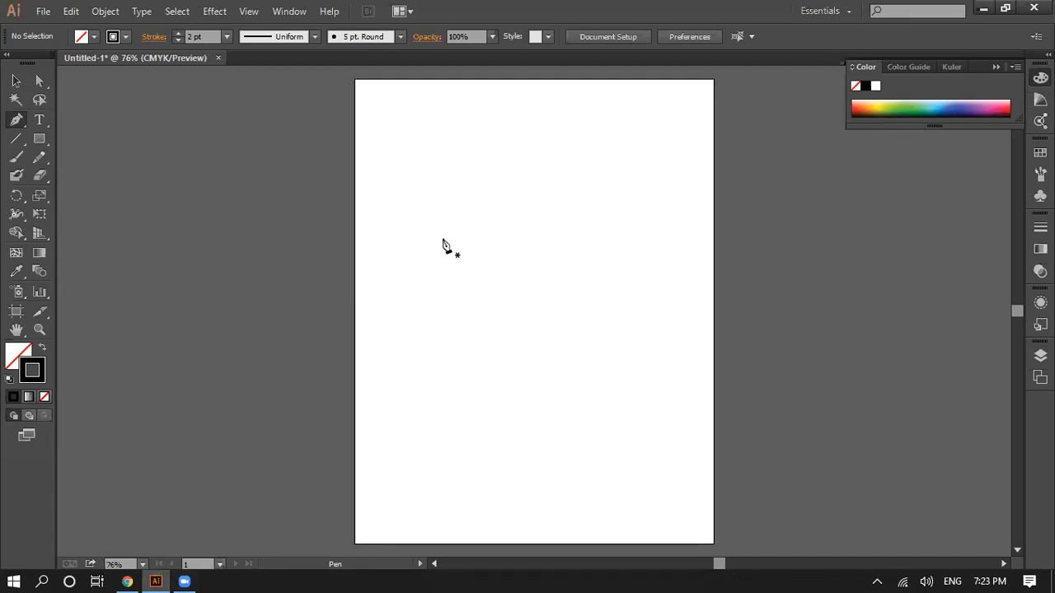
Step: Switch to Chrome and search Google Images for "designs"
left_click(156, 577)
left_click(128, 581)
left_click(213, 37)
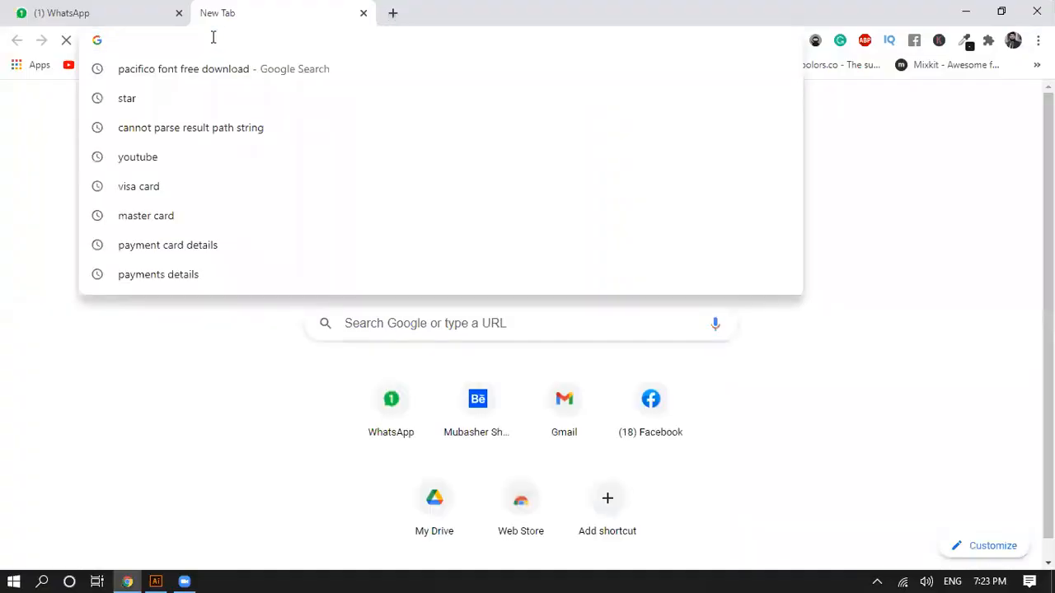
type("d")
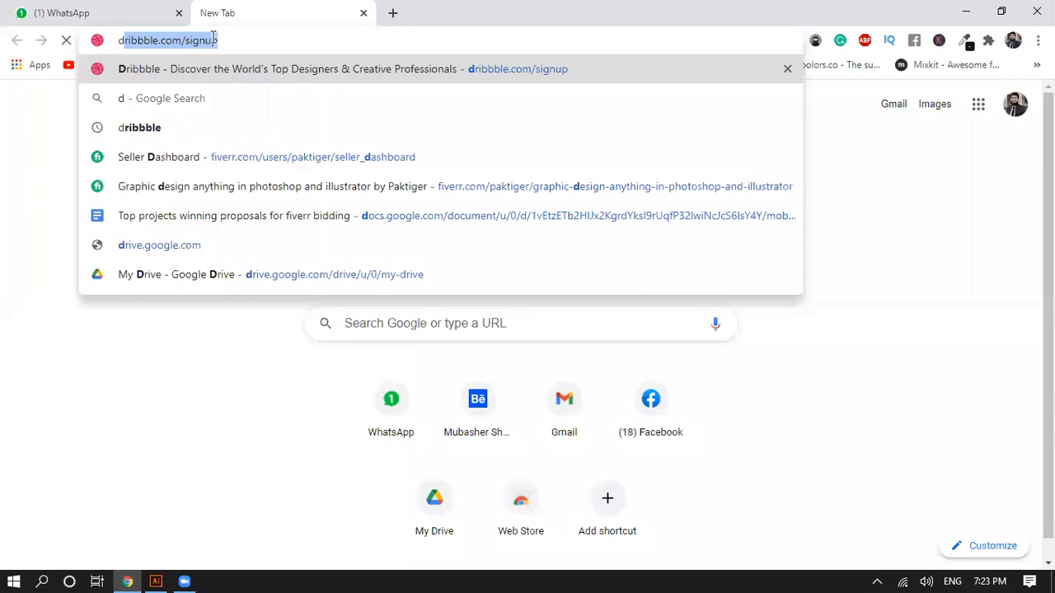
type("esigns")
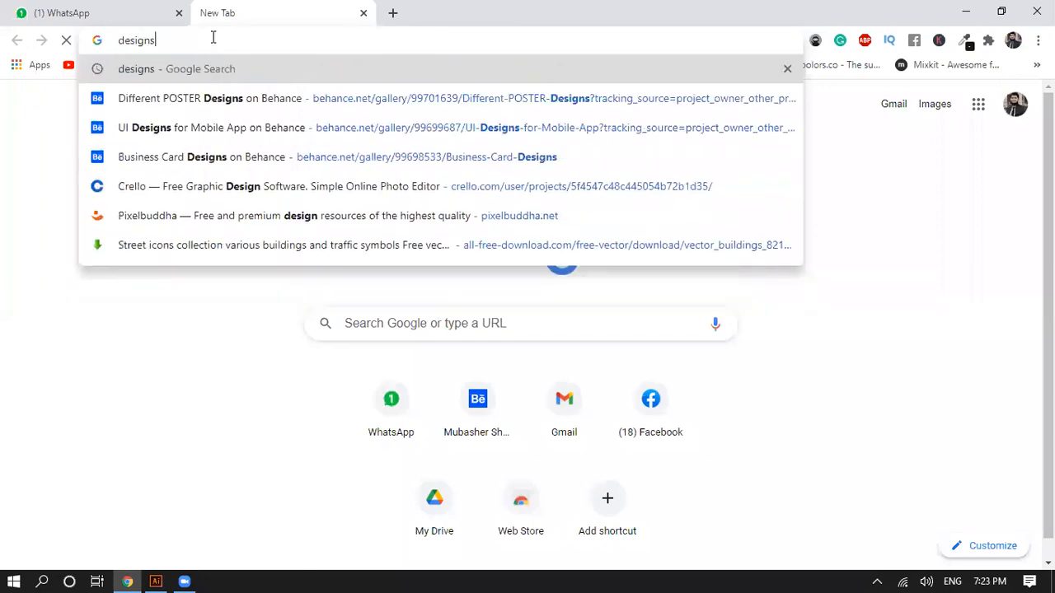
key("Return")
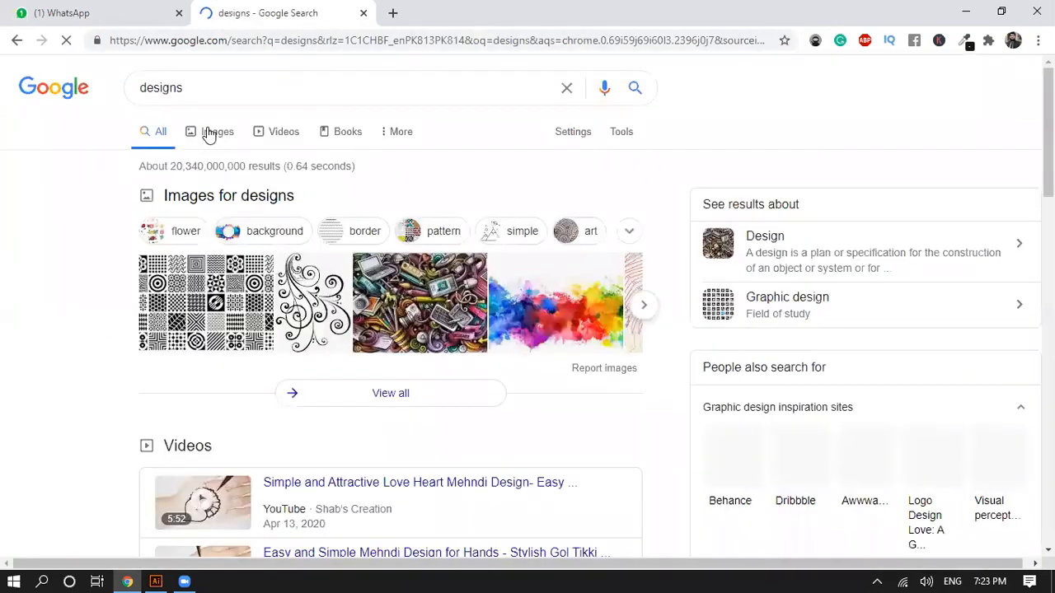
left_click(209, 136)
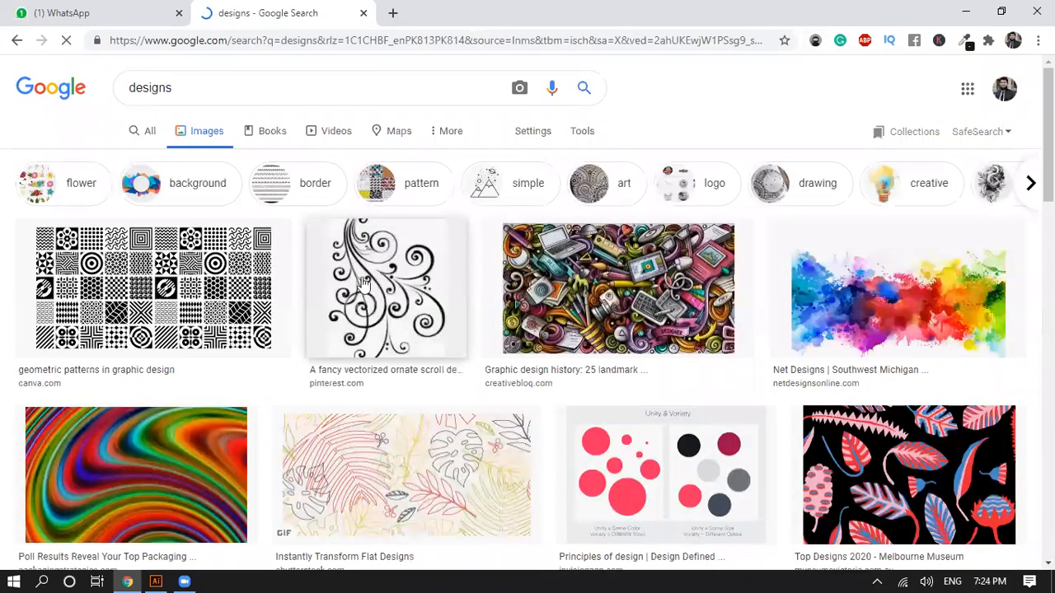
Step: Examine the variety of patterns, illustrations and logos in the image results, and enlarge the Creative Bloq logo design image
scroll(699, 445, "down", 2)
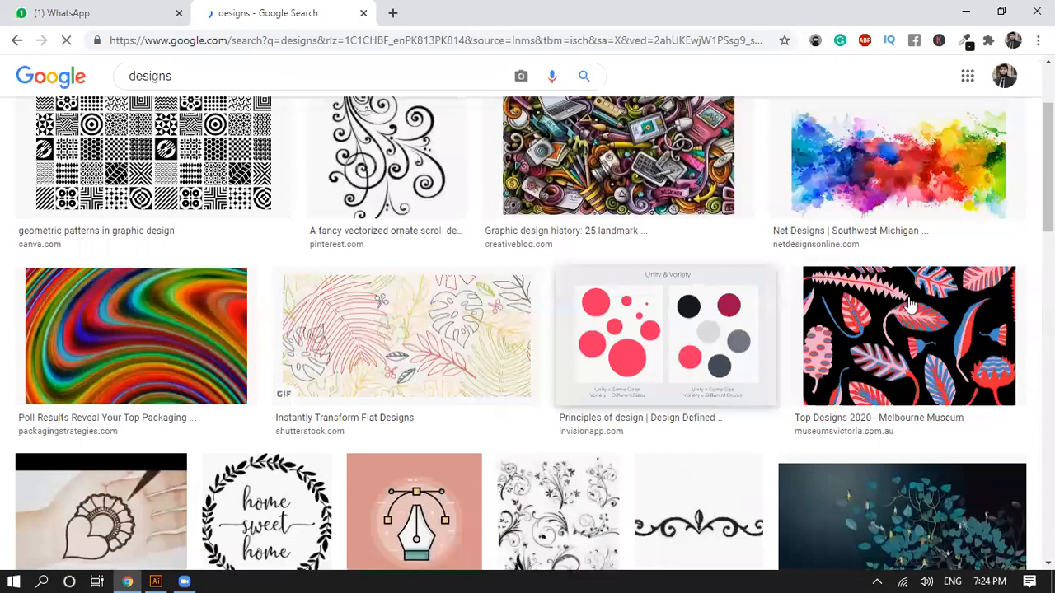
scroll(395, 155, "down", 1)
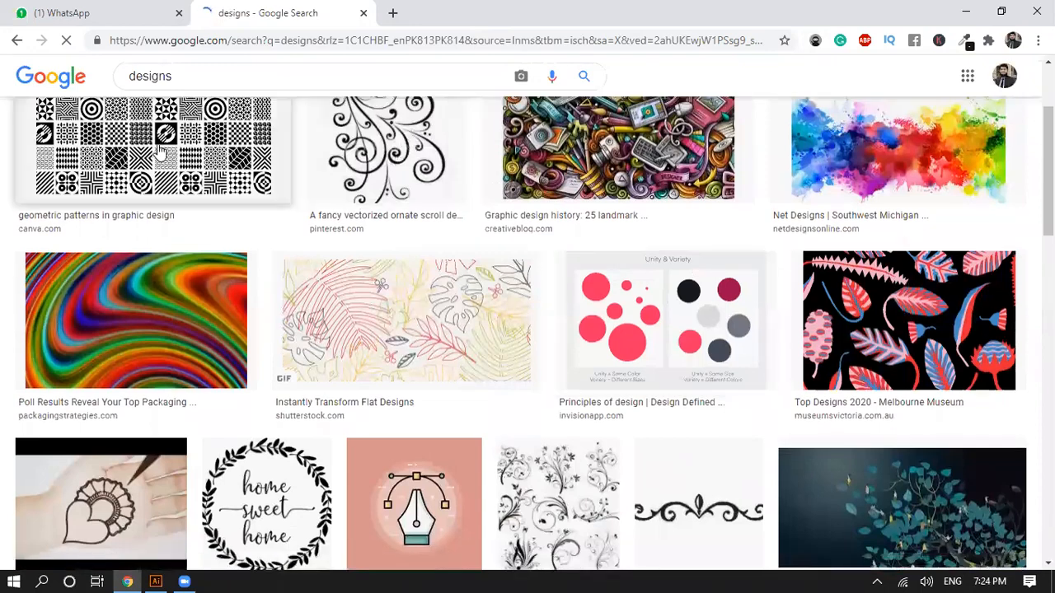
scroll(298, 375, "down", 1)
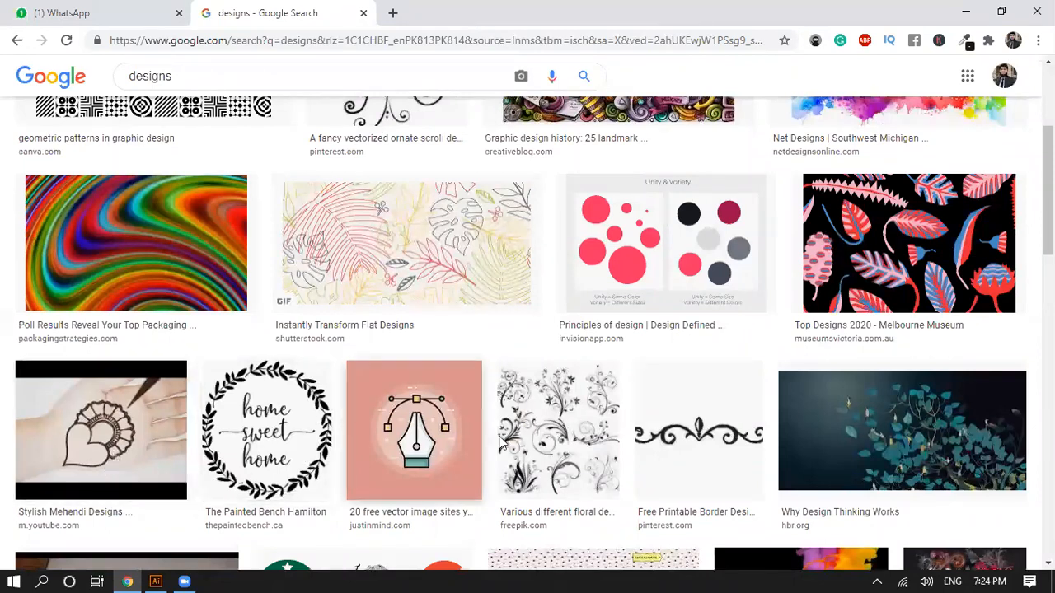
scroll(517, 456, "down", 3)
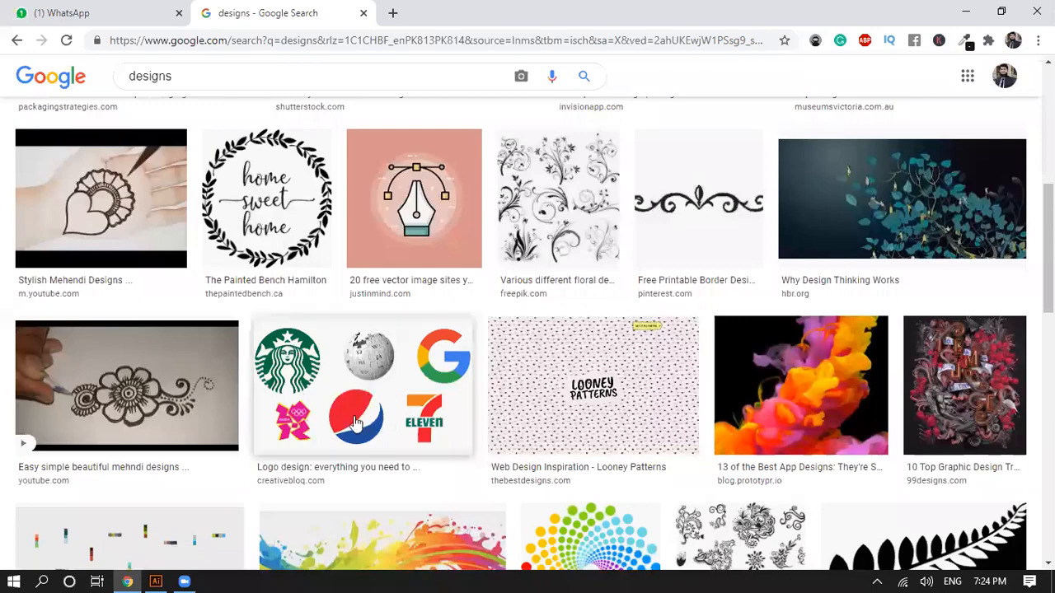
scroll(534, 412, "down", 1)
scroll(528, 347, "down", 2)
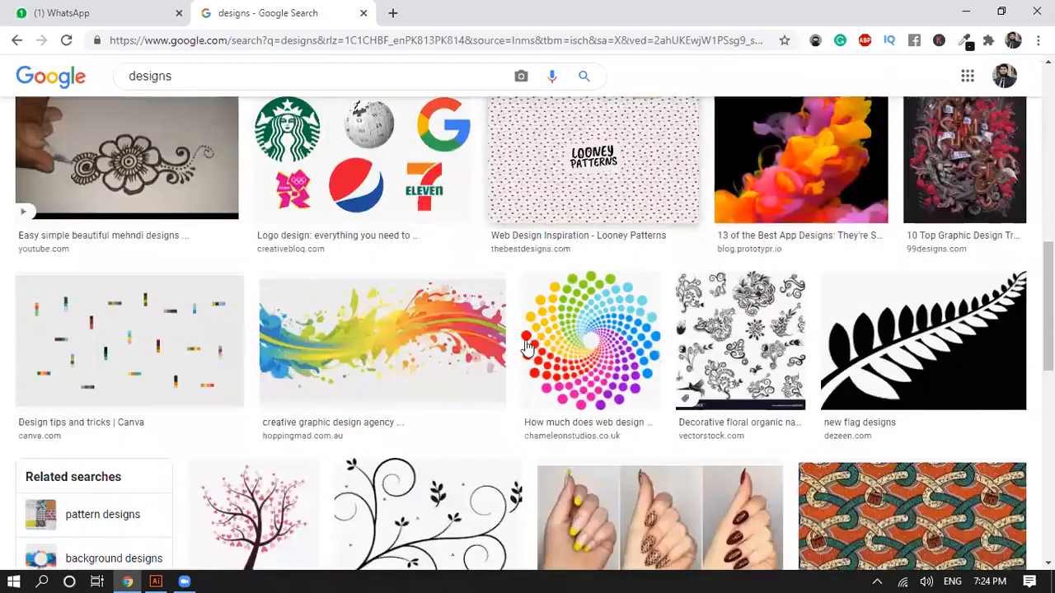
scroll(193, 348, "down", 1)
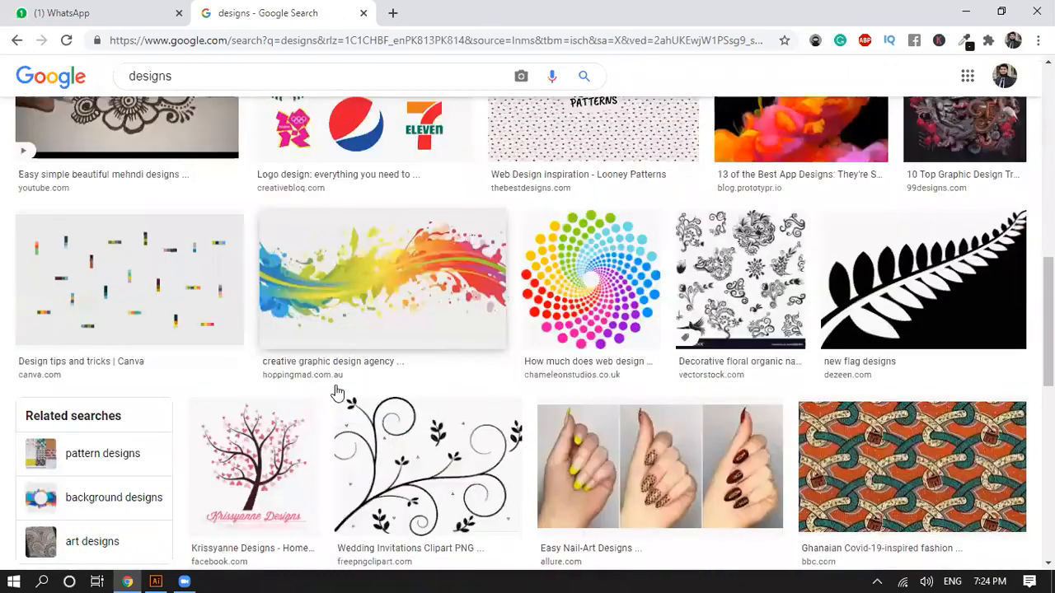
scroll(224, 206, "down", 3)
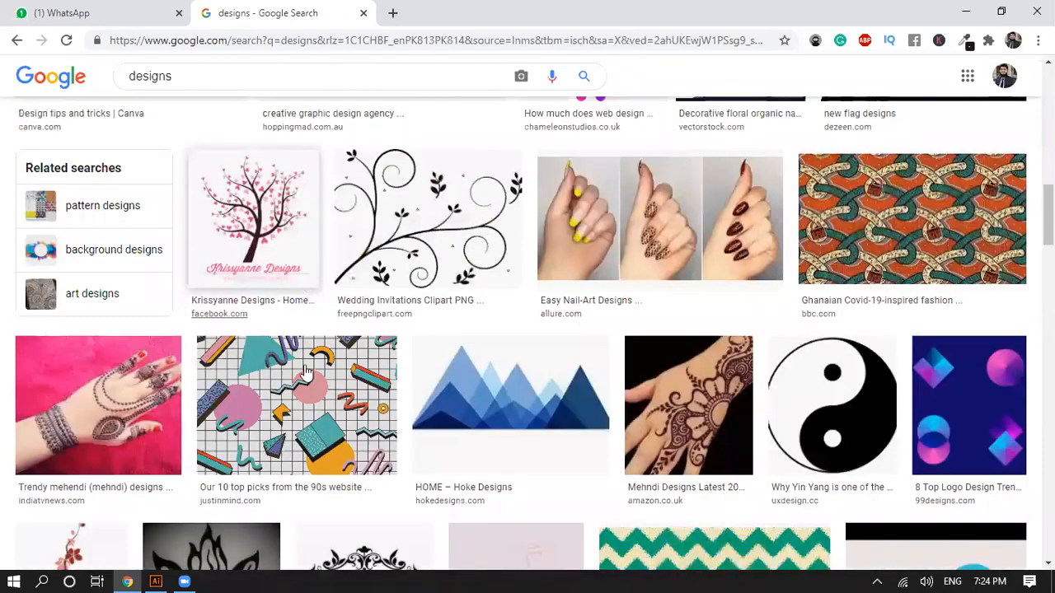
scroll(590, 466, "up", 1)
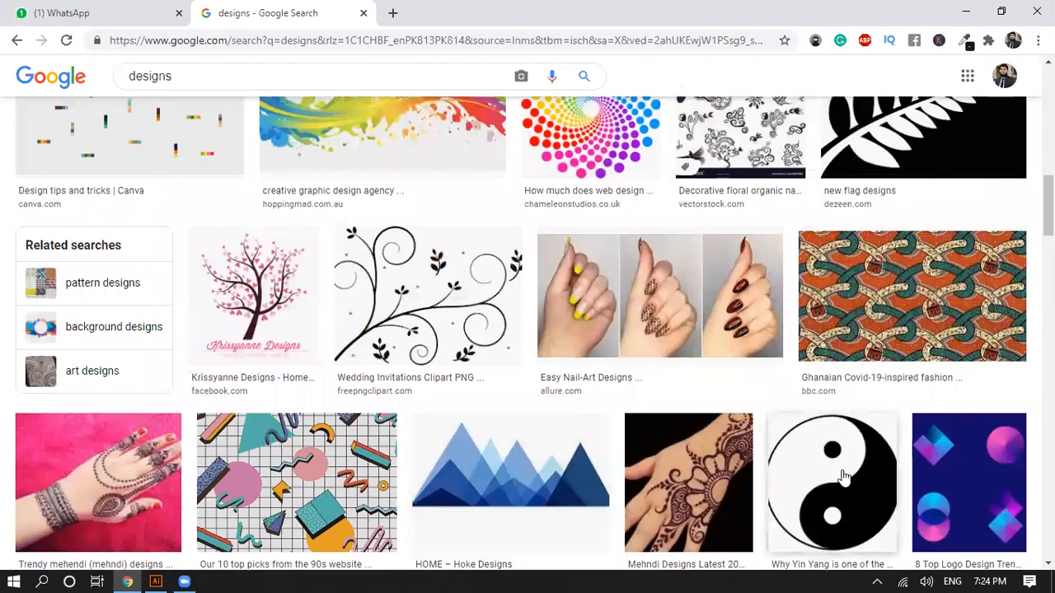
scroll(834, 475, "down", 3)
scroll(494, 364, "down", 4)
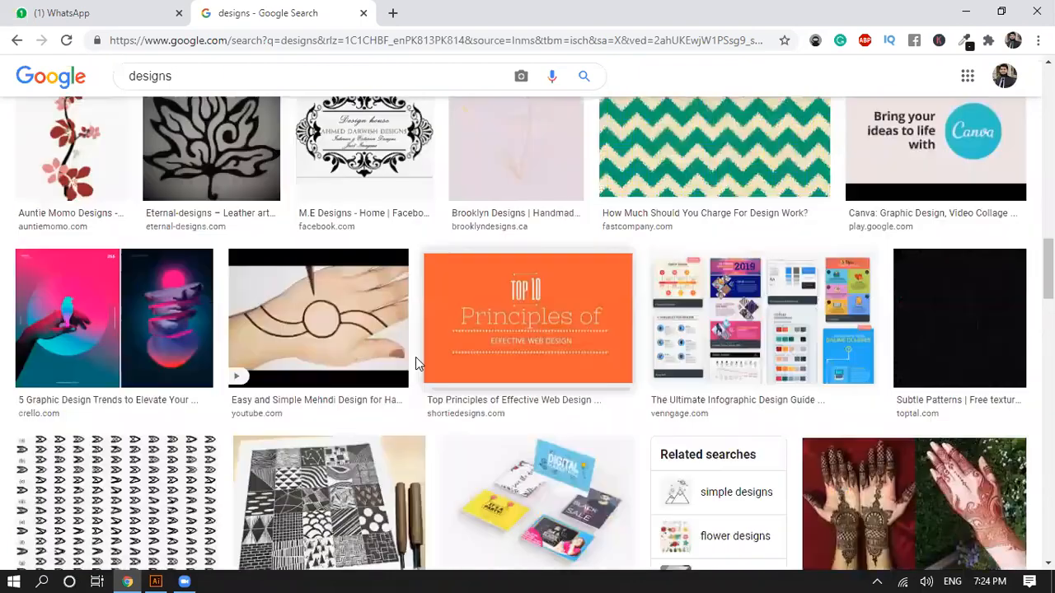
scroll(417, 364, "down", 5)
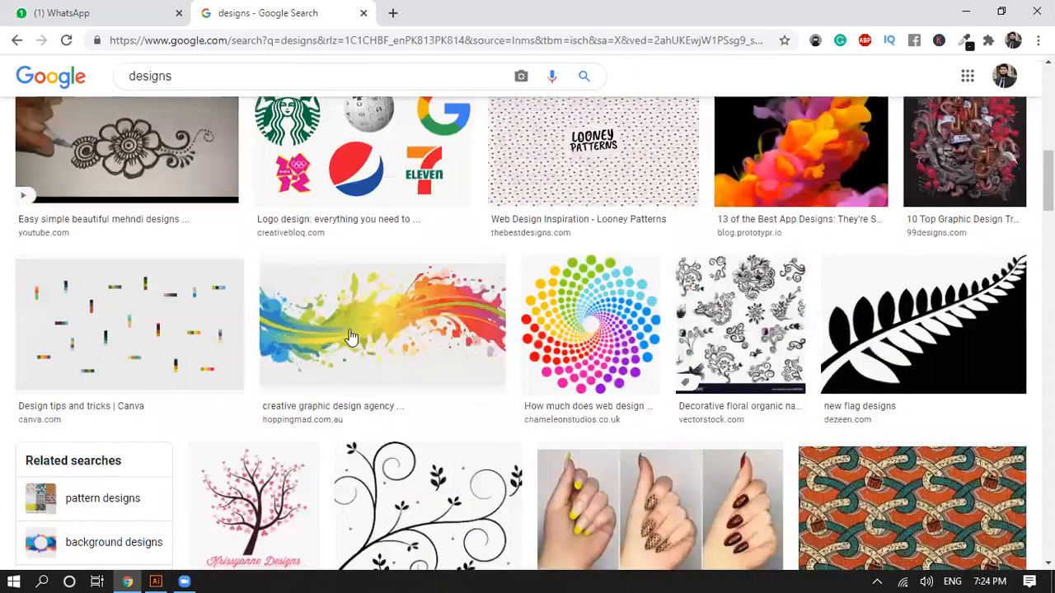
scroll(375, 338, "up", 2)
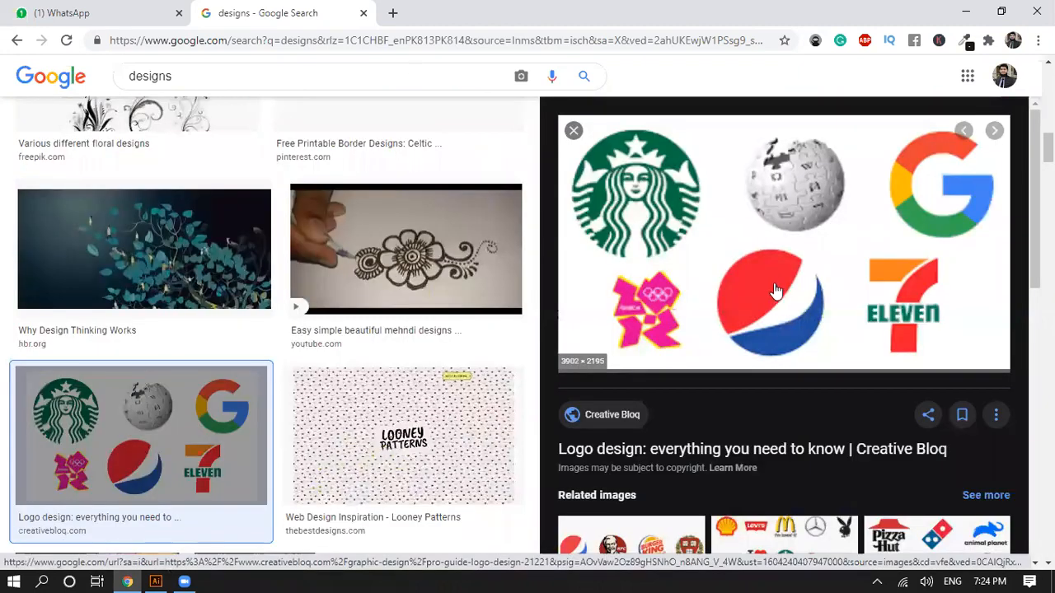
Step: Search Google Images for "poster designs" in a new browser tab
left_click(392, 12)
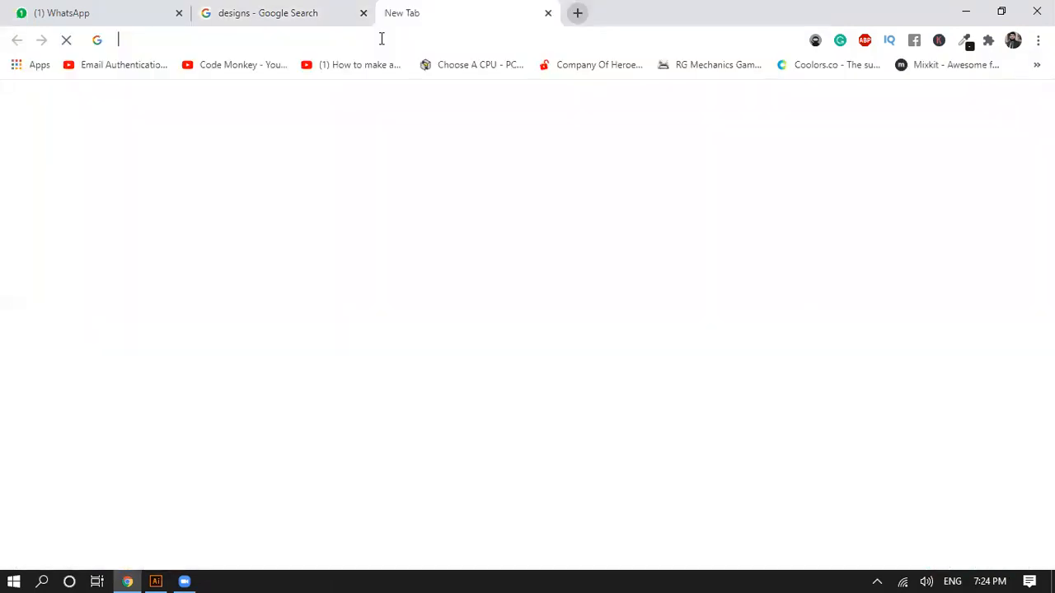
type("poster desw")
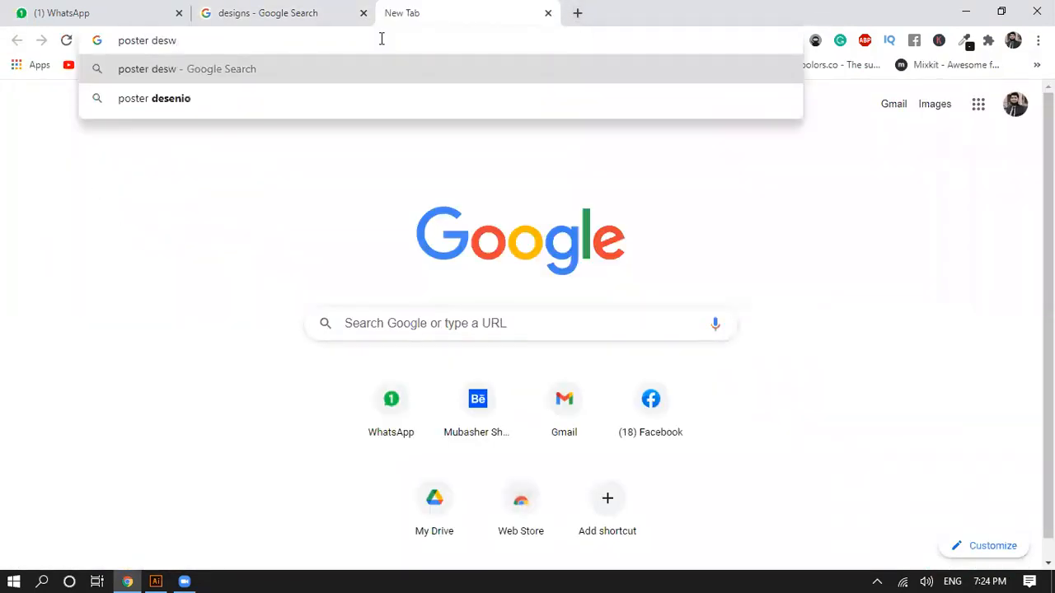
key("BackSpace")
type("igns")
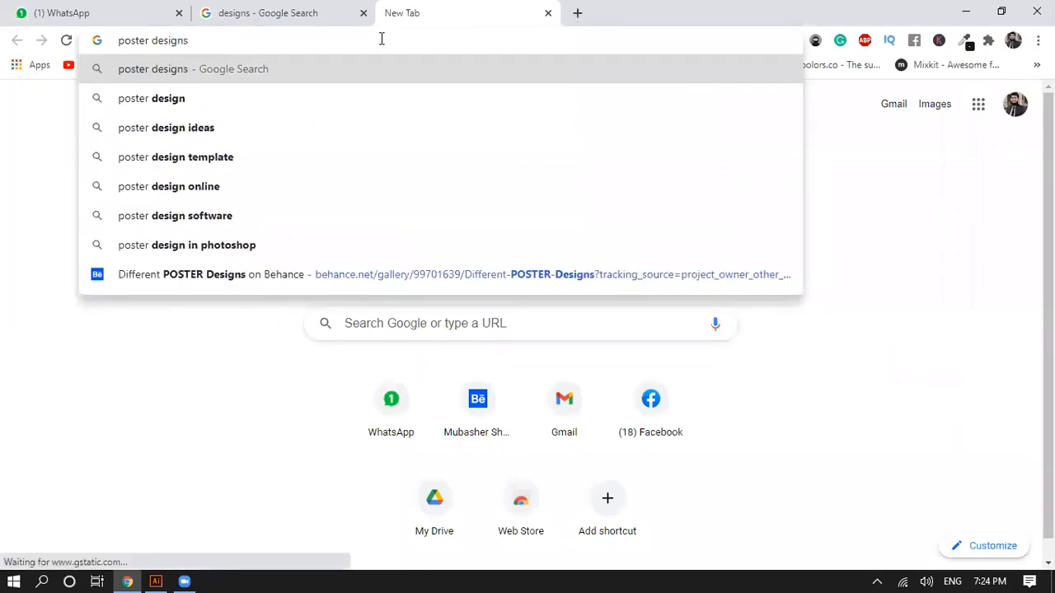
key("Return")
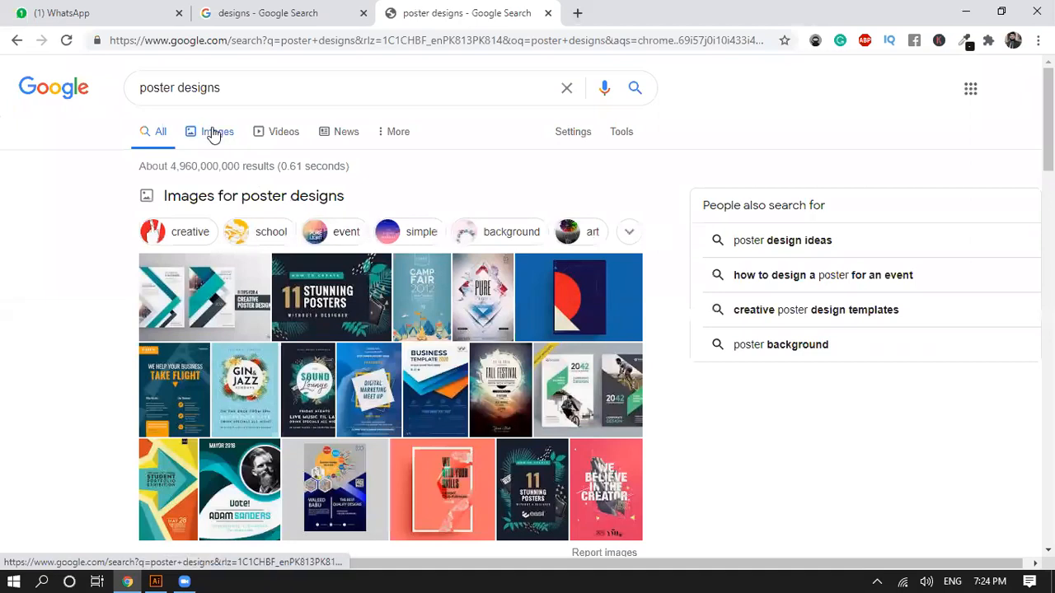
left_click(213, 135)
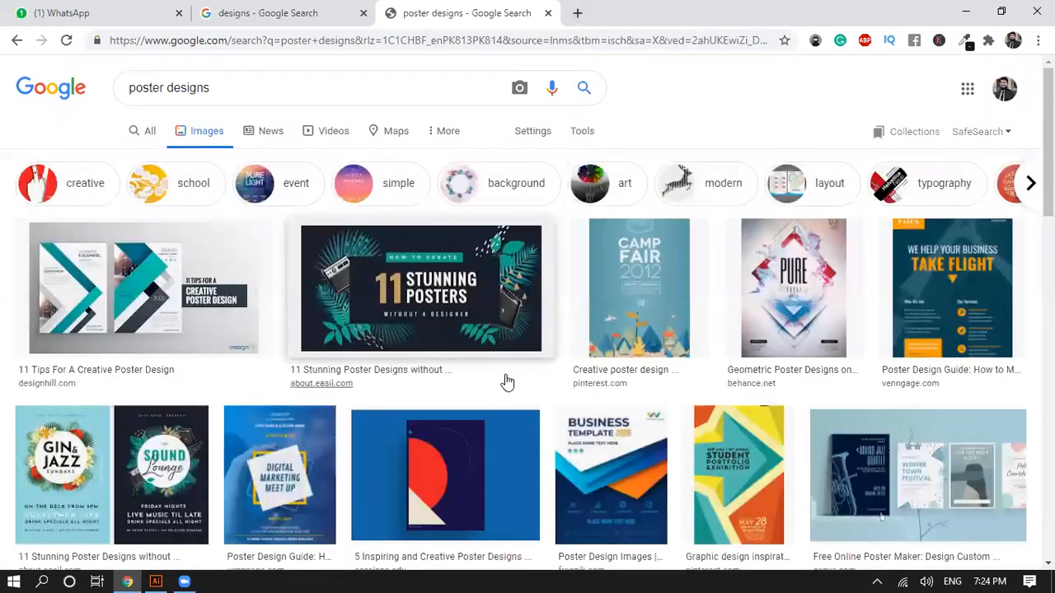
Step: Examine the poster image results for their shapes, layouts and illustration styles
scroll(437, 427, "down", 1)
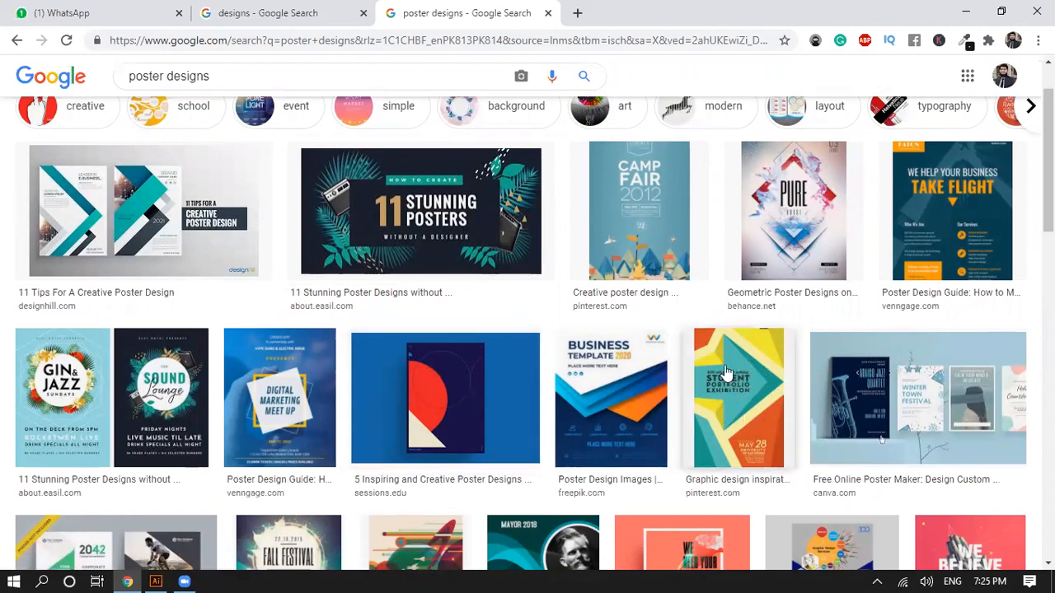
scroll(791, 477, "down", 1)
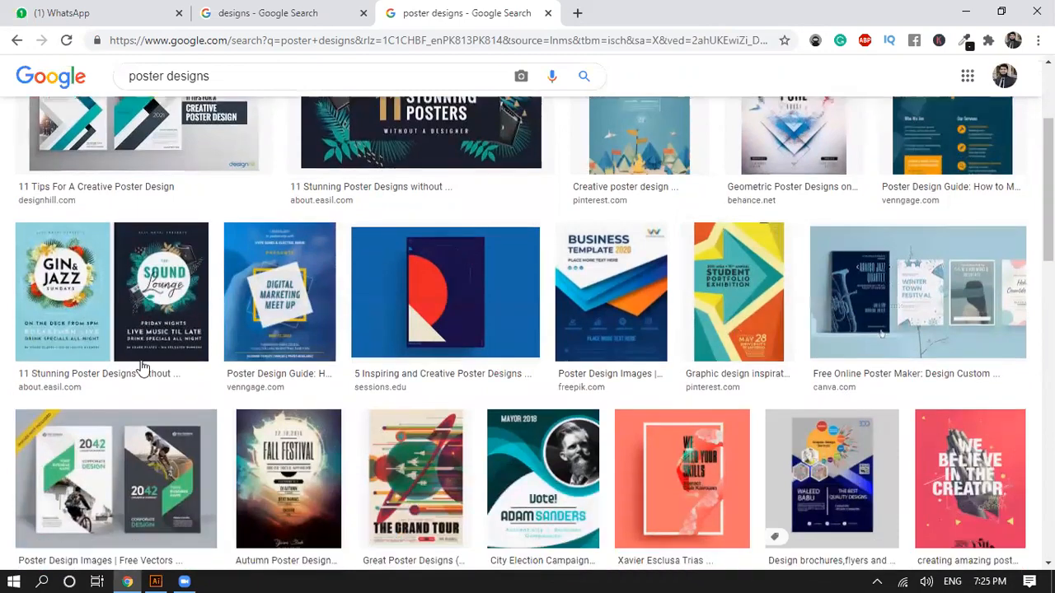
scroll(177, 334, "down", 2)
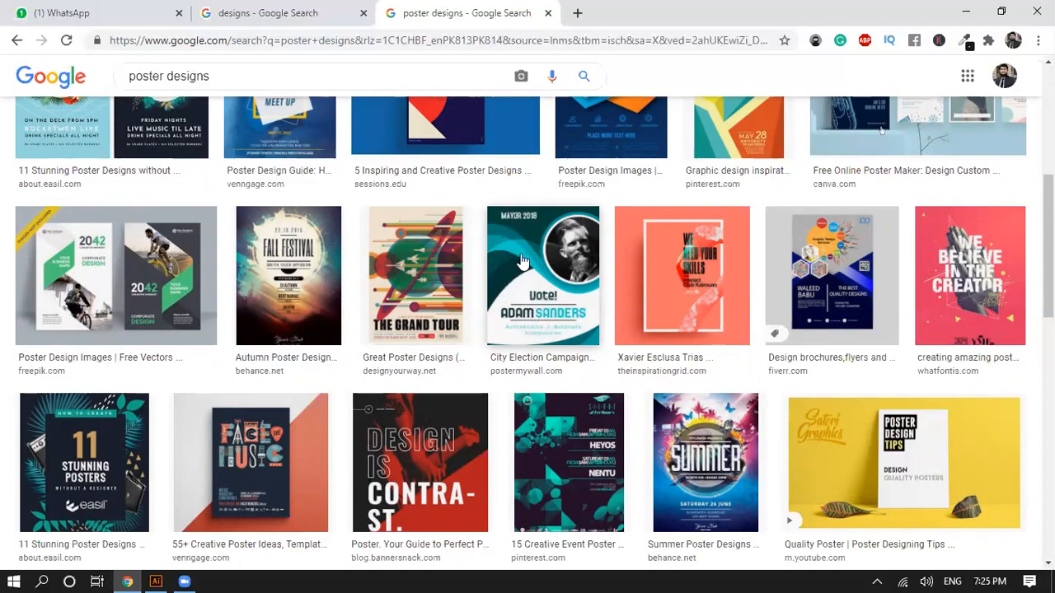
scroll(515, 276, "down", 4)
scroll(521, 334, "down", 1)
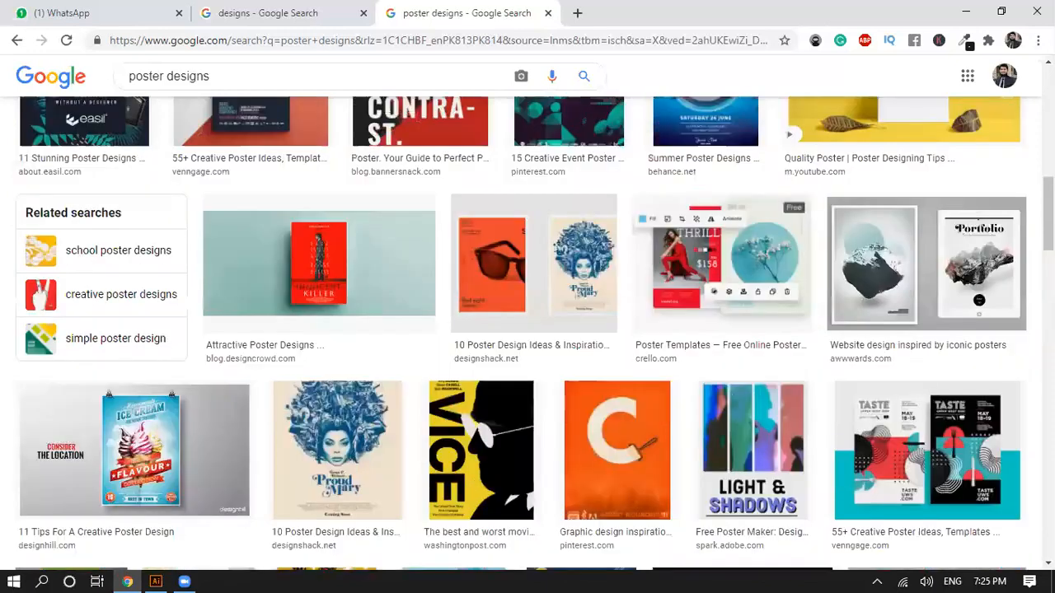
scroll(520, 334, "down", 1)
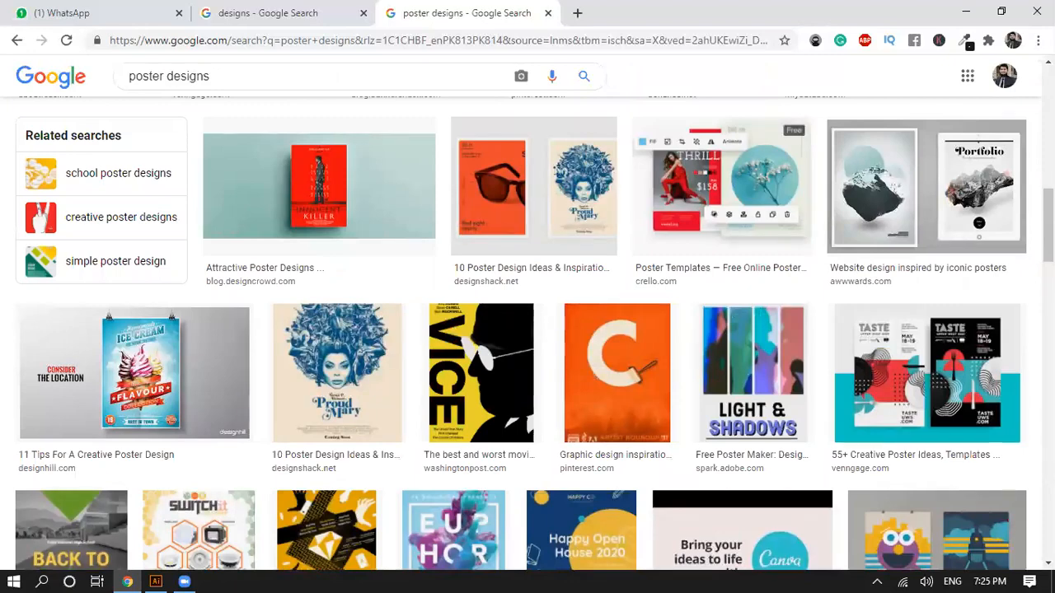
scroll(528, 334, "down", 3)
scroll(527, 333, "down", 1)
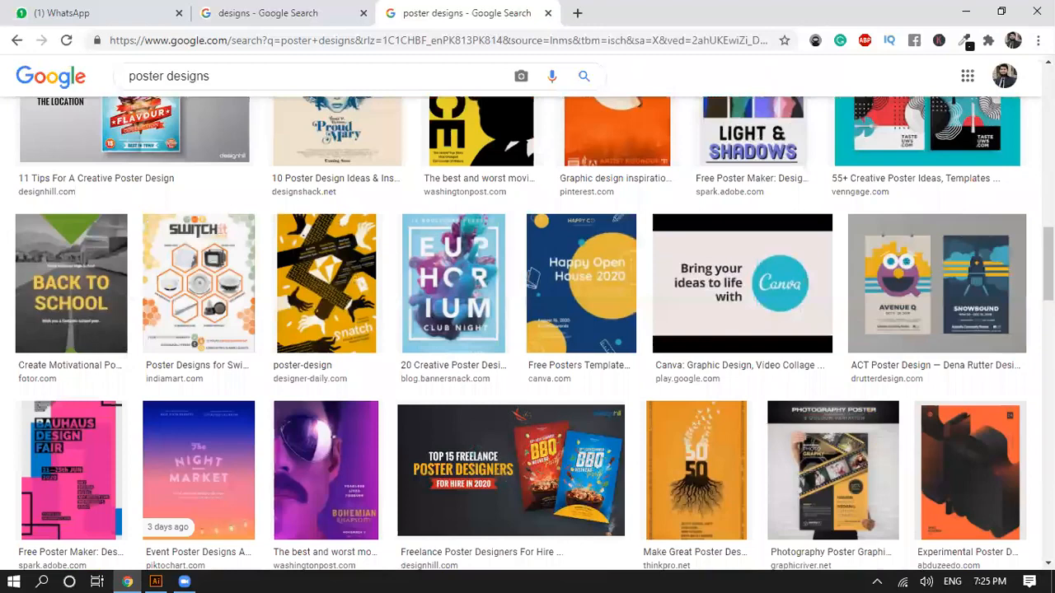
scroll(527, 333, "down", 3)
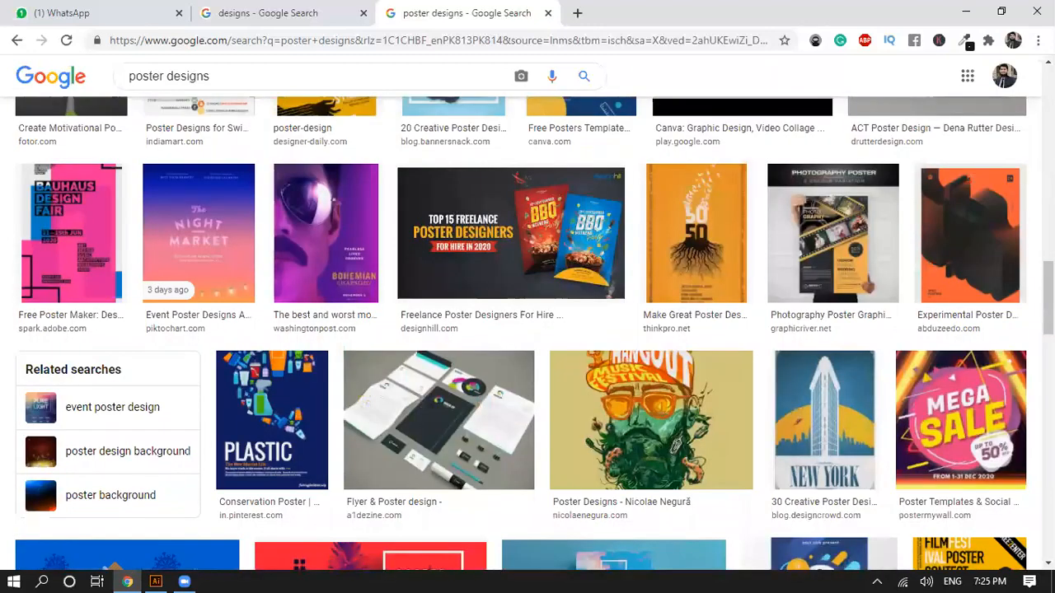
scroll(528, 334, "down", 1)
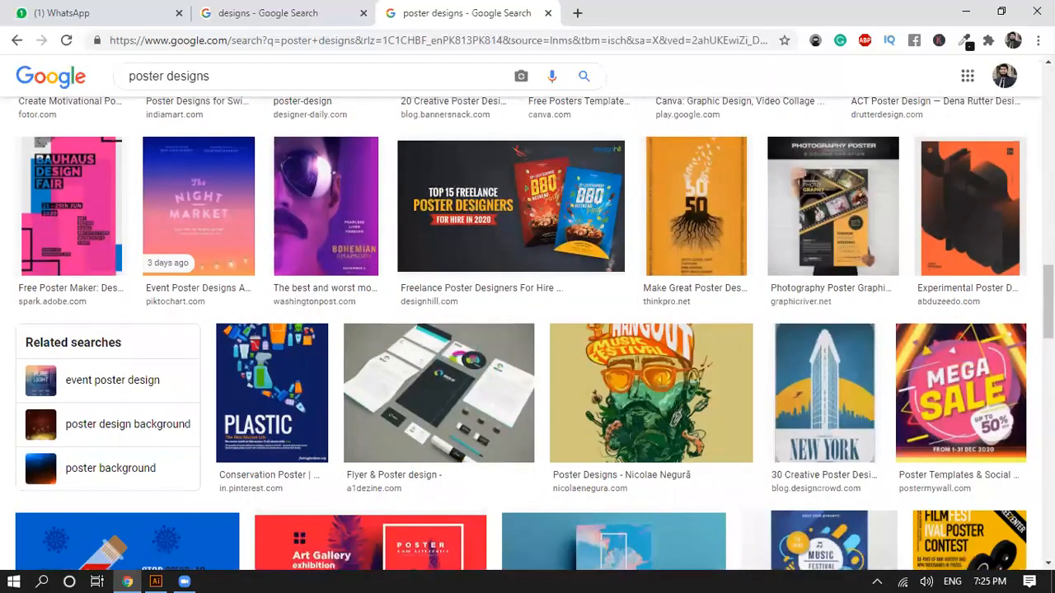
scroll(527, 333, "down", 3)
scroll(528, 333, "down", 2)
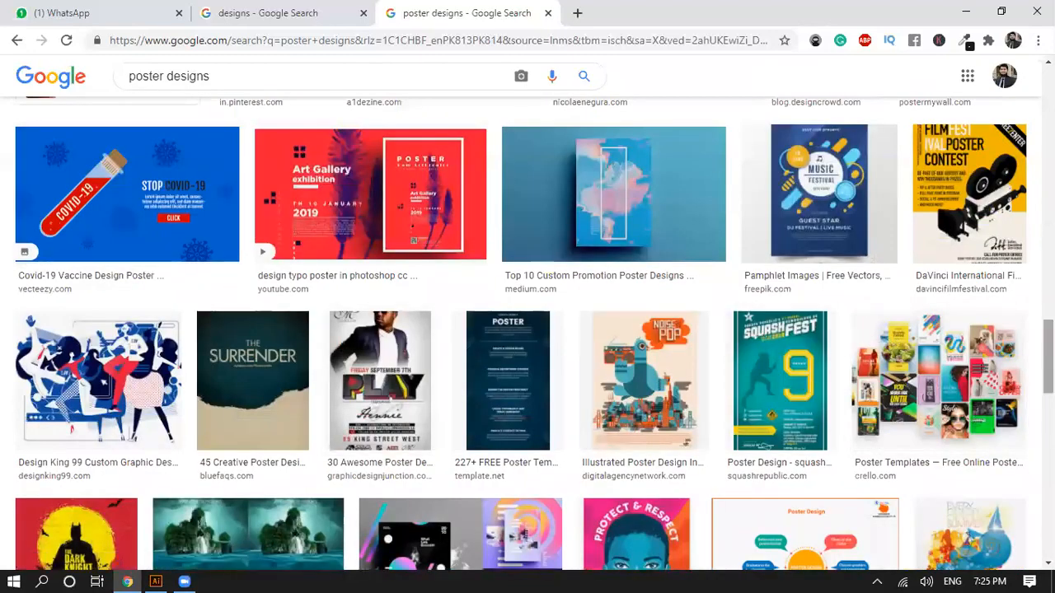
scroll(875, 343, "down", 2)
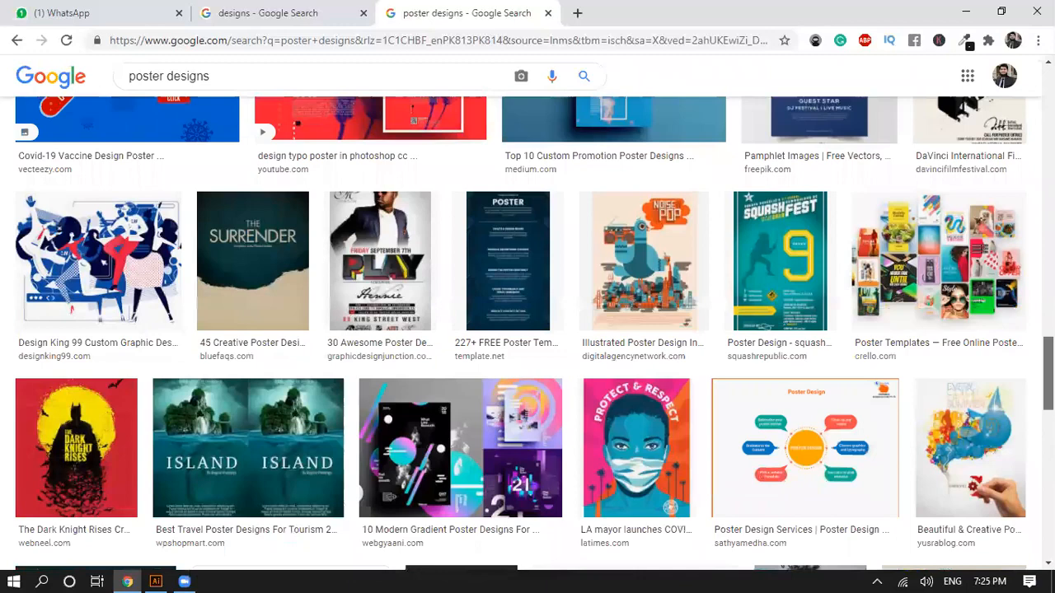
scroll(1001, 346, "down", 3)
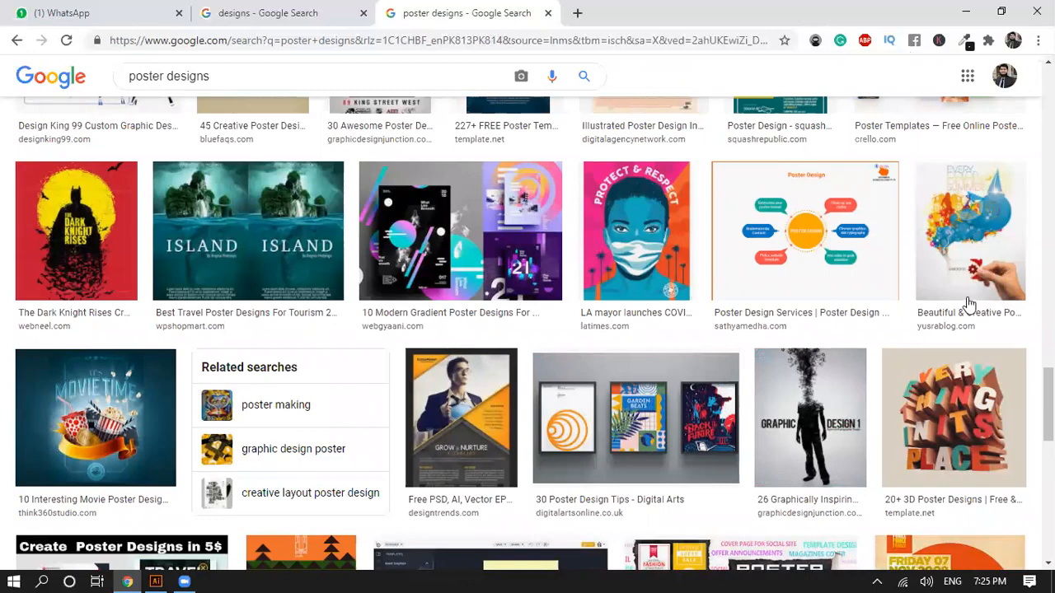
Step: Examine further poster results, from the illustrated and gradient posters to the festival and typography designs
scroll(733, 311, "up", 3)
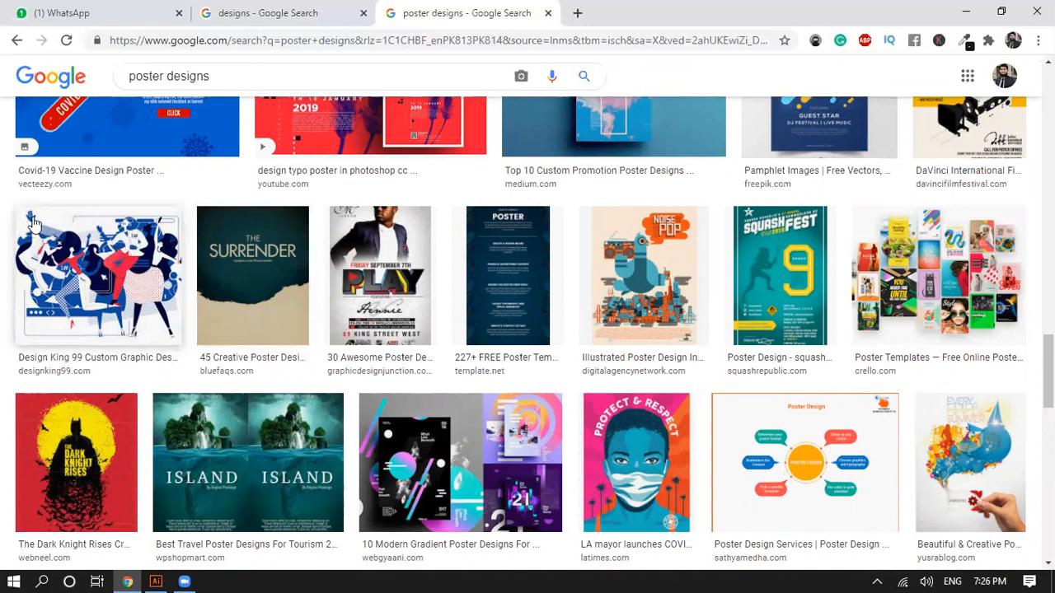
scroll(82, 272, "down", 1)
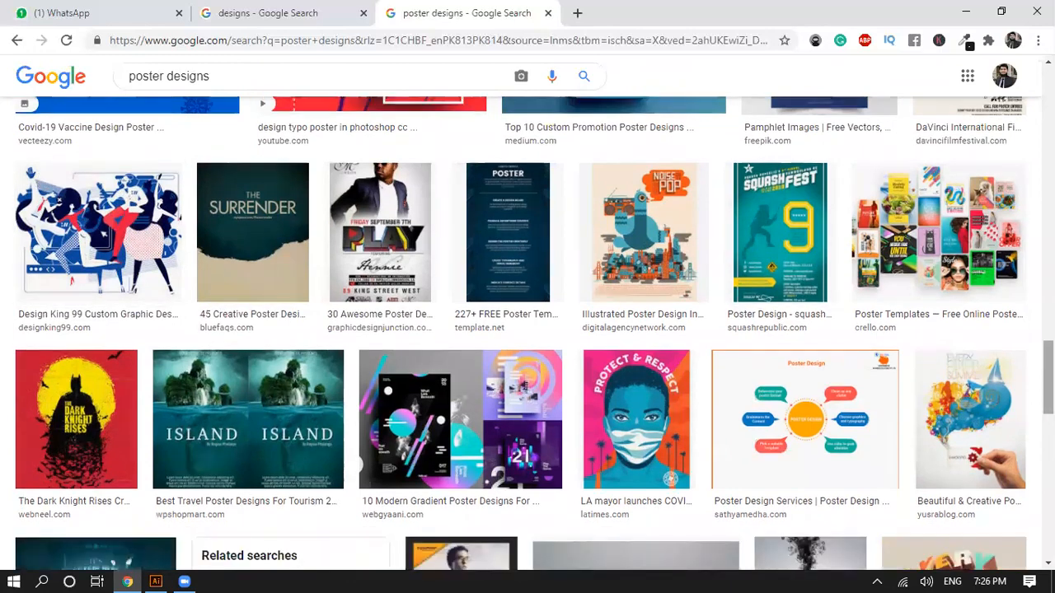
scroll(521, 334, "down", 5)
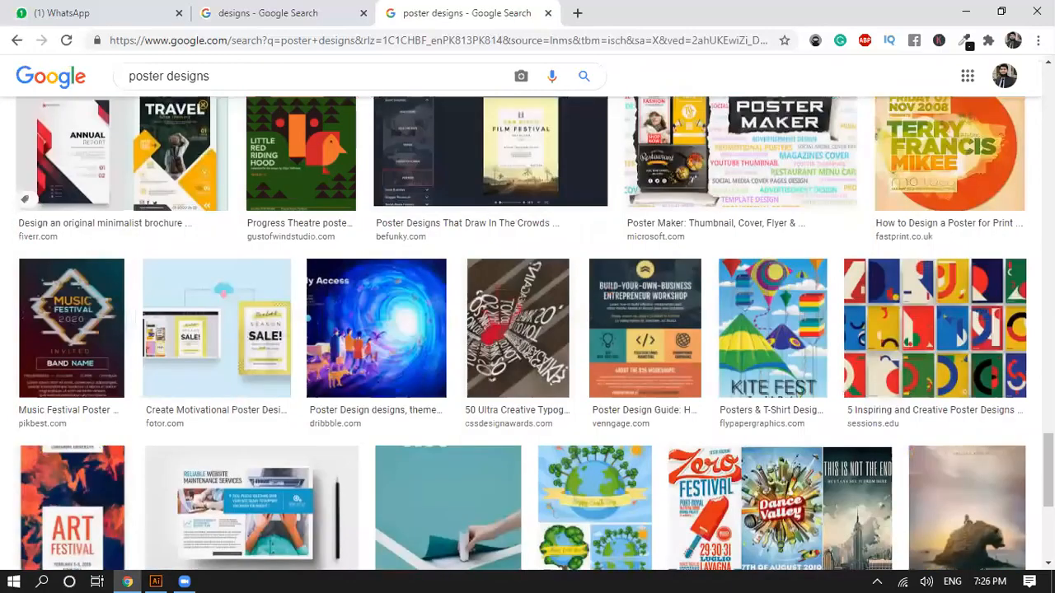
scroll(521, 334, "down", 4)
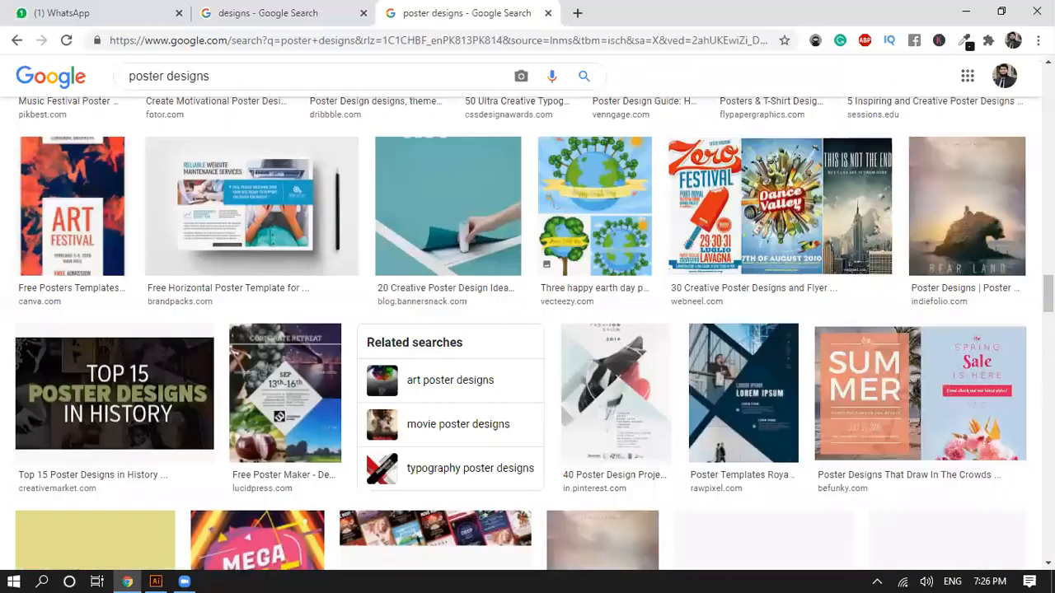
scroll(610, 163, "down", 5)
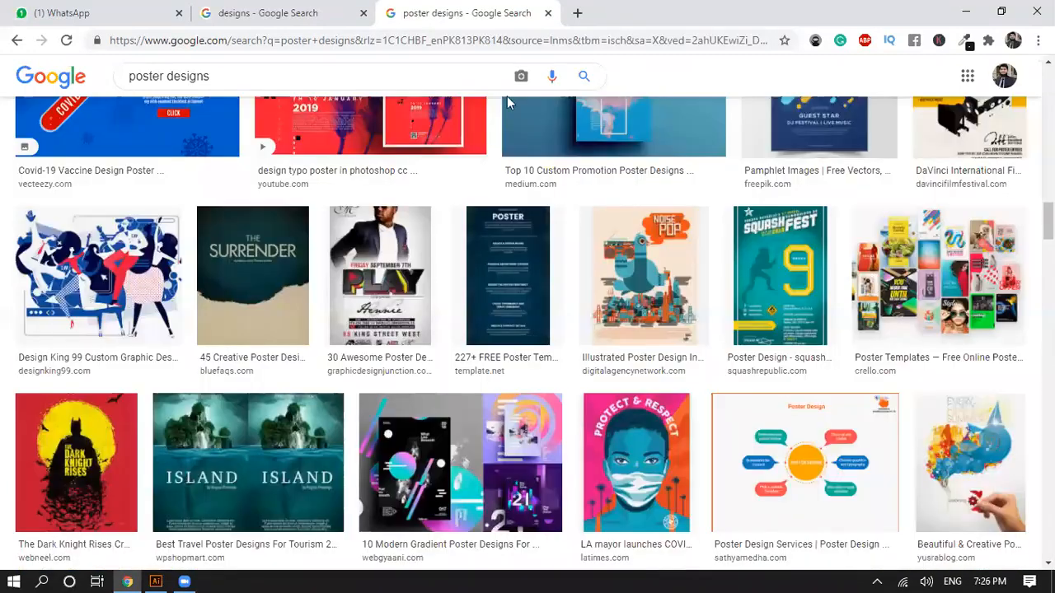
scroll(342, 34, "up", 2)
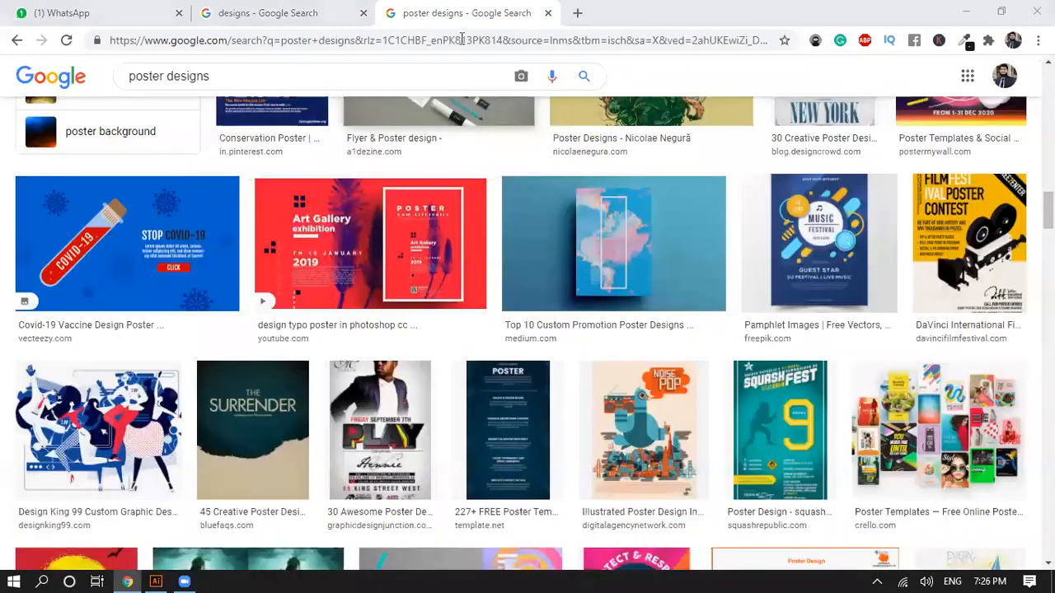
Step: Return to the "designs" results with the enlarged Creative Bloq logo image and close the "poster designs" tab
key("ctrl+shift+Tab")
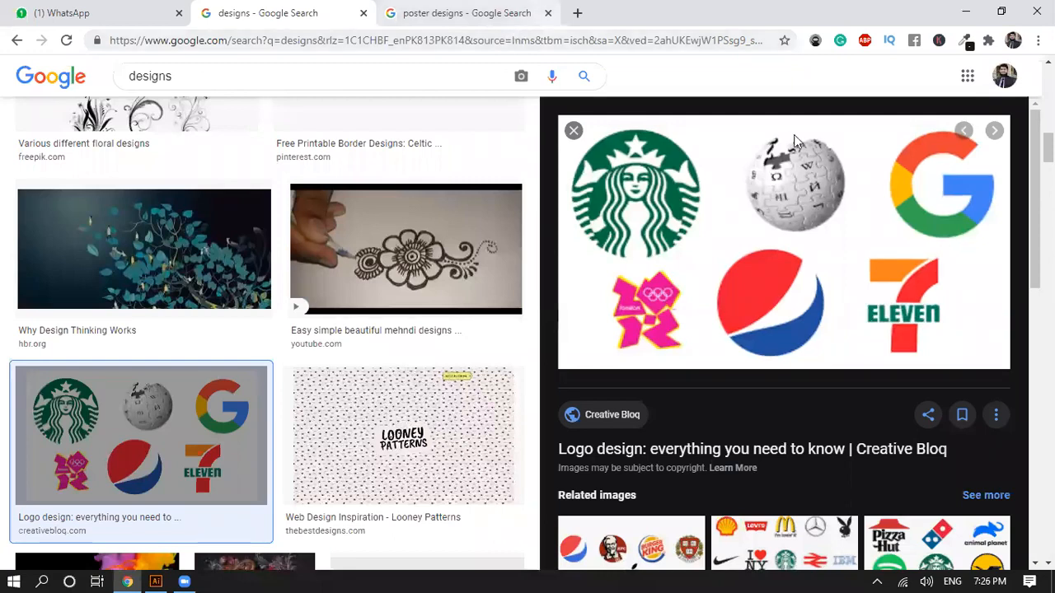
key("super+Down")
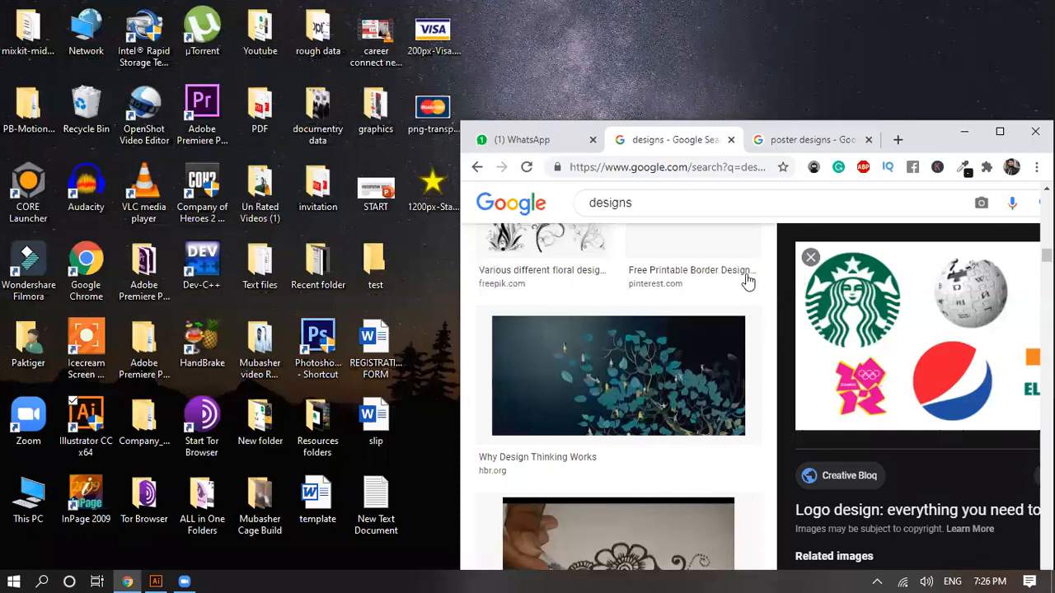
key("super+Up")
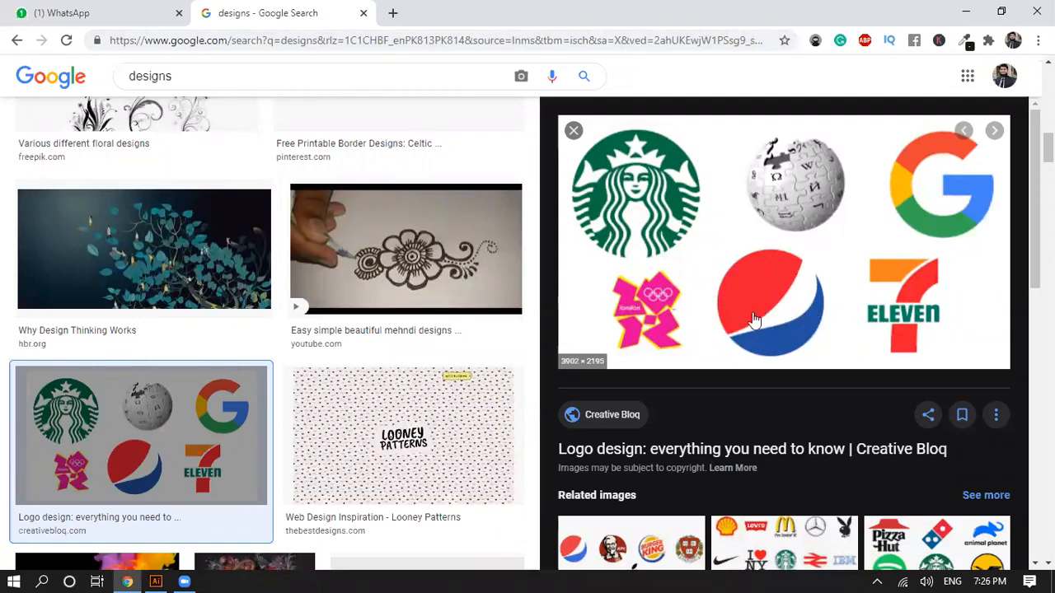
Step: Switch to Illustrator, try a single near-vertical straight segment with the Pen tool, and undo it
left_click(157, 578)
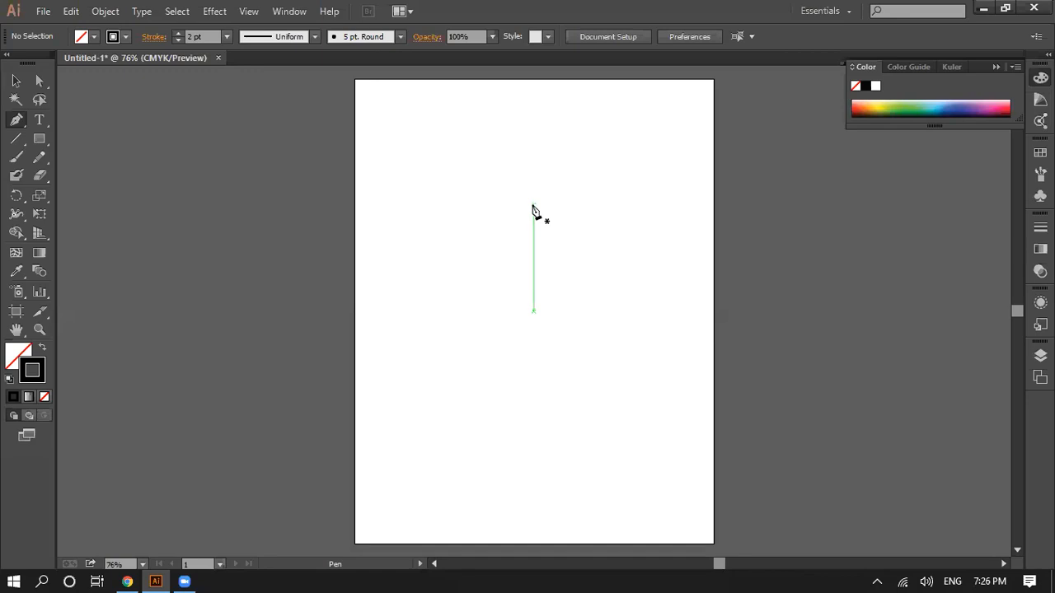
left_click(532, 204)
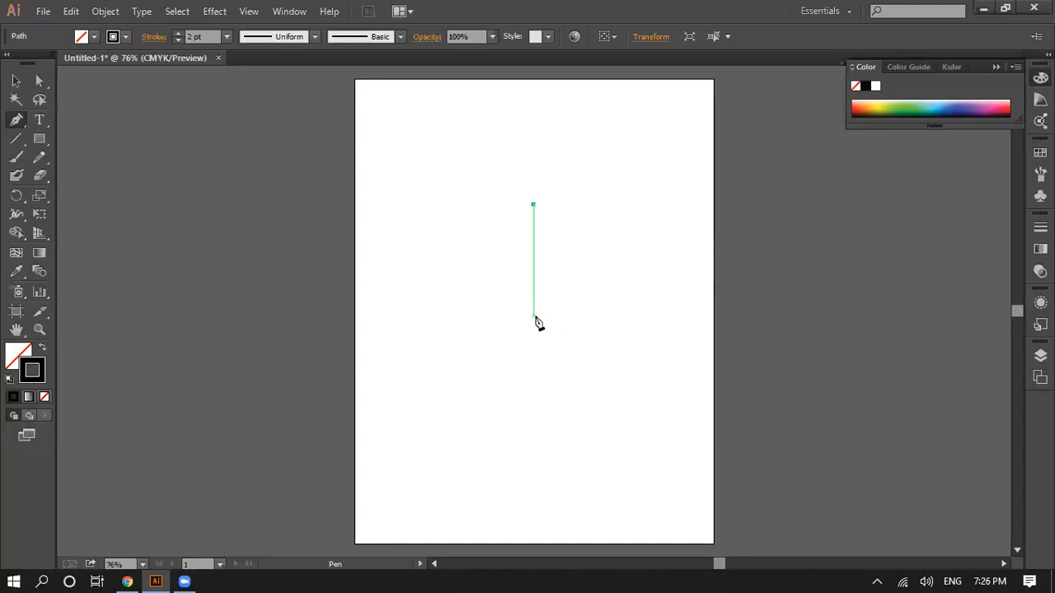
left_click(528, 310)
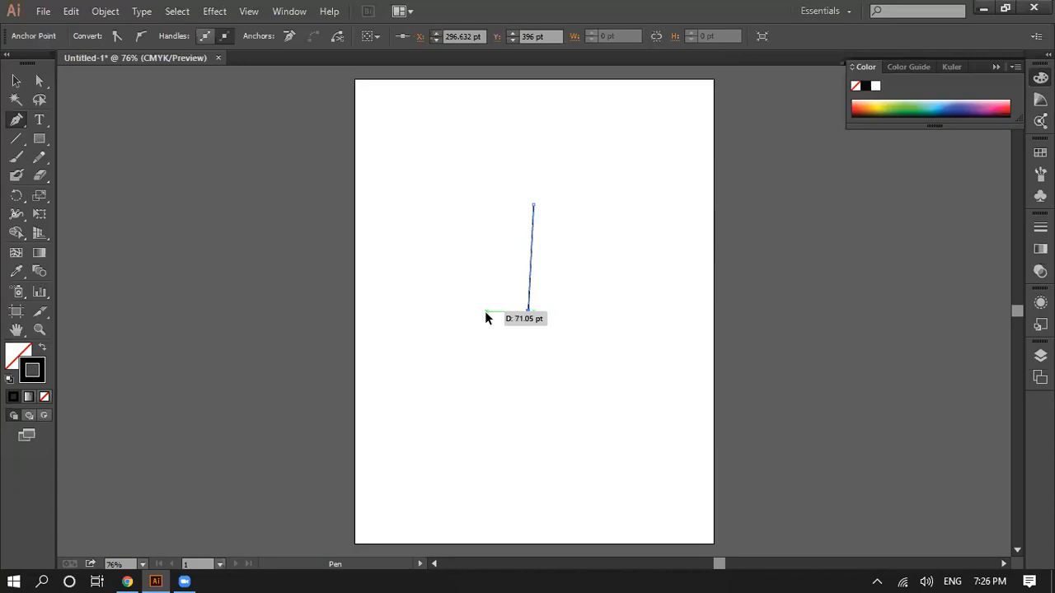
key("ctrl+z")
key("ctrl+z")
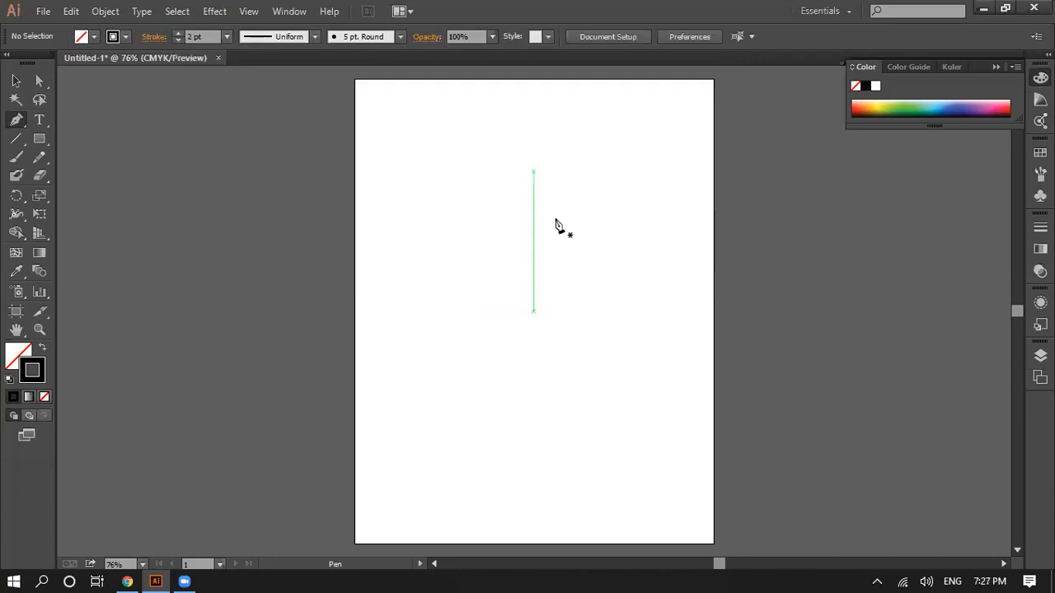
Step: Try a left-bowing Pen tool curve about 258 pt tall, and compare it with the logo shapes in Chrome
left_click(525, 192)
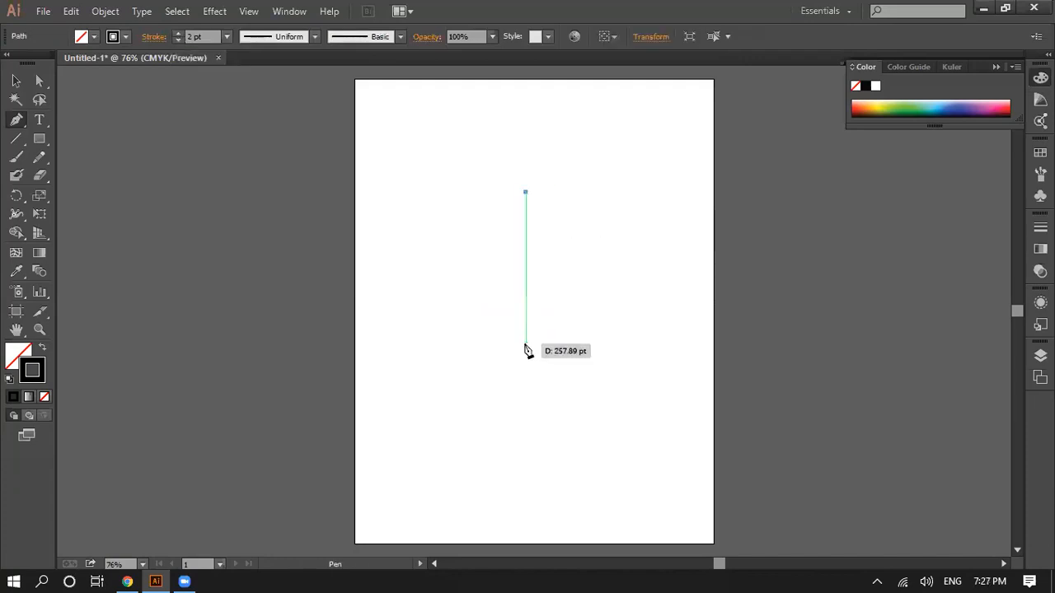
left_click_drag(525, 342, 586, 417)
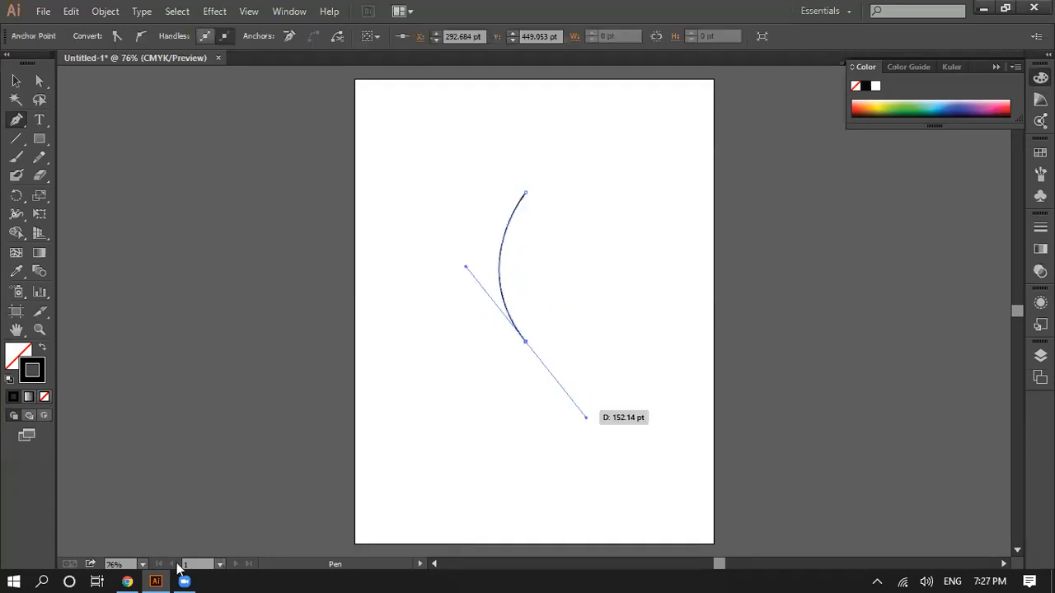
left_click(128, 581)
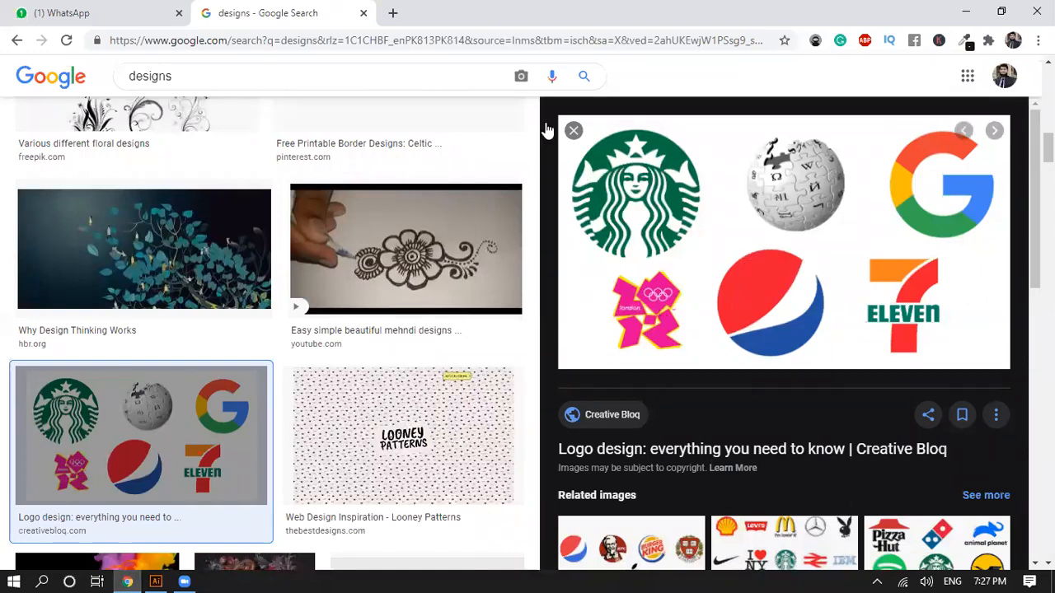
key("super+shift+s")
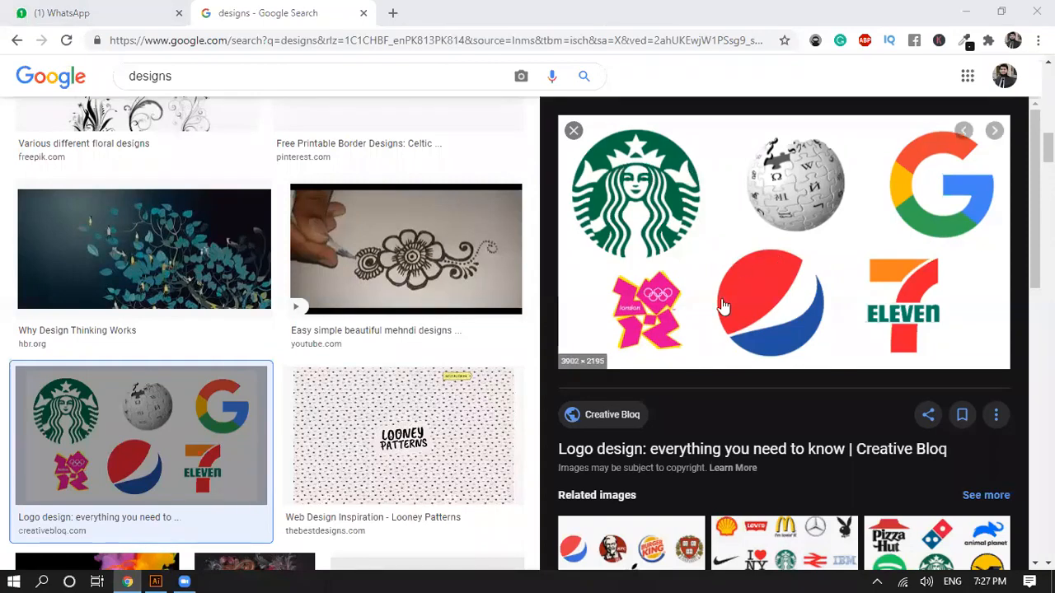
Step: Return to Illustrator and undo the entire left-bowing curve
left_click(153, 581)
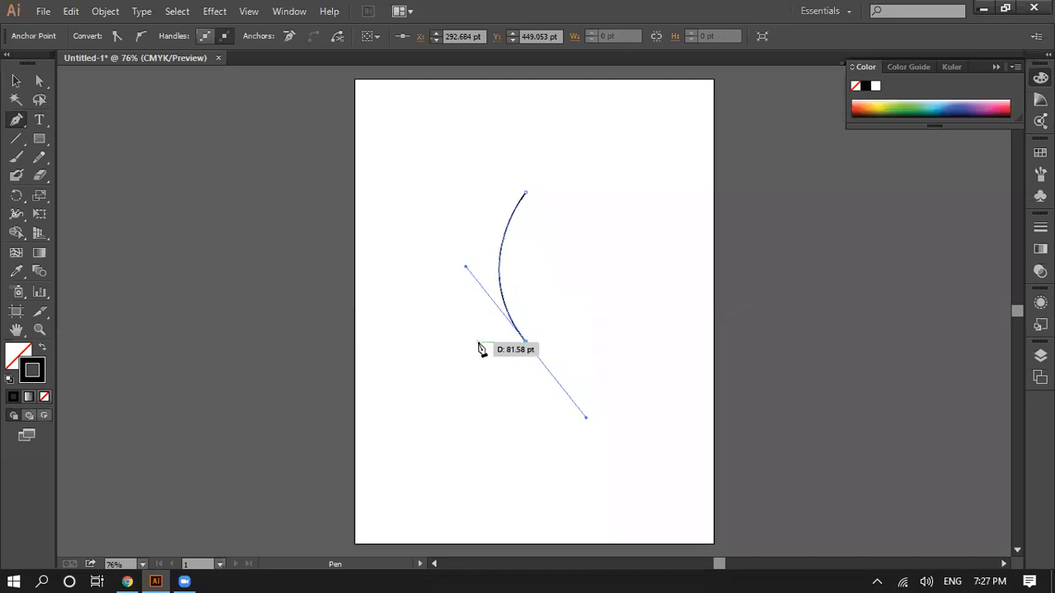
key("ctrl+z")
key("ctrl+z")
key("ctrl+z")
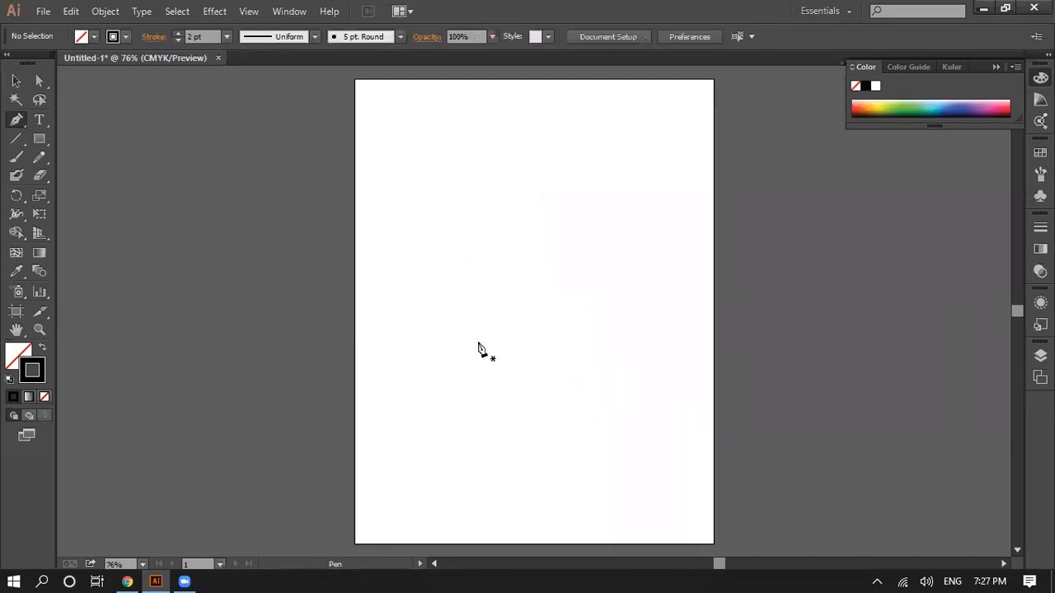
Step: Try an open Pen tool path of straight segments, zigzagging in the middle and wrapping around the upper half of the artboard
left_click(533, 190)
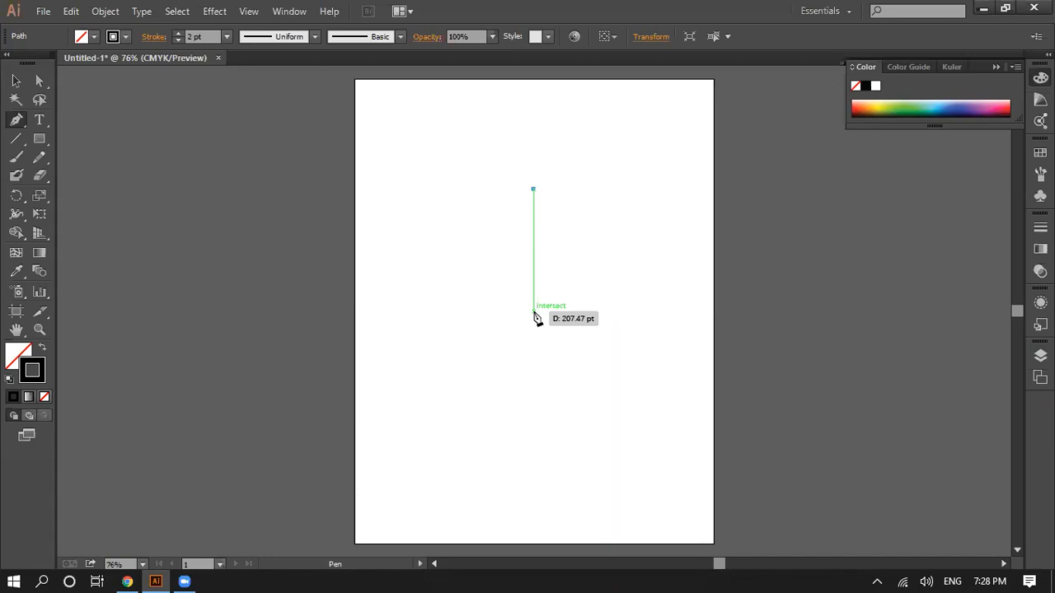
left_click(530, 311)
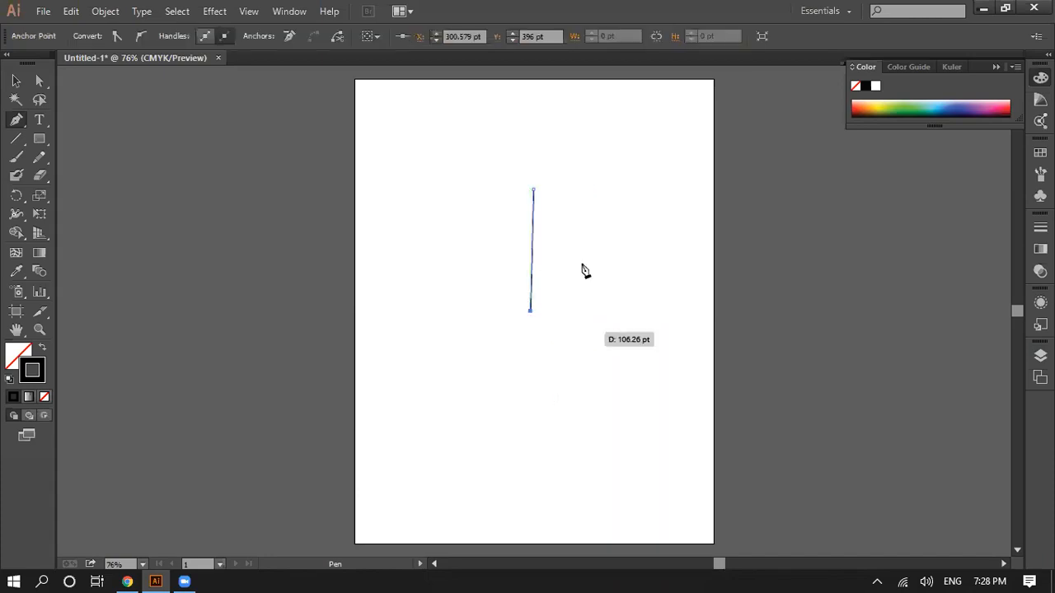
left_click(607, 160)
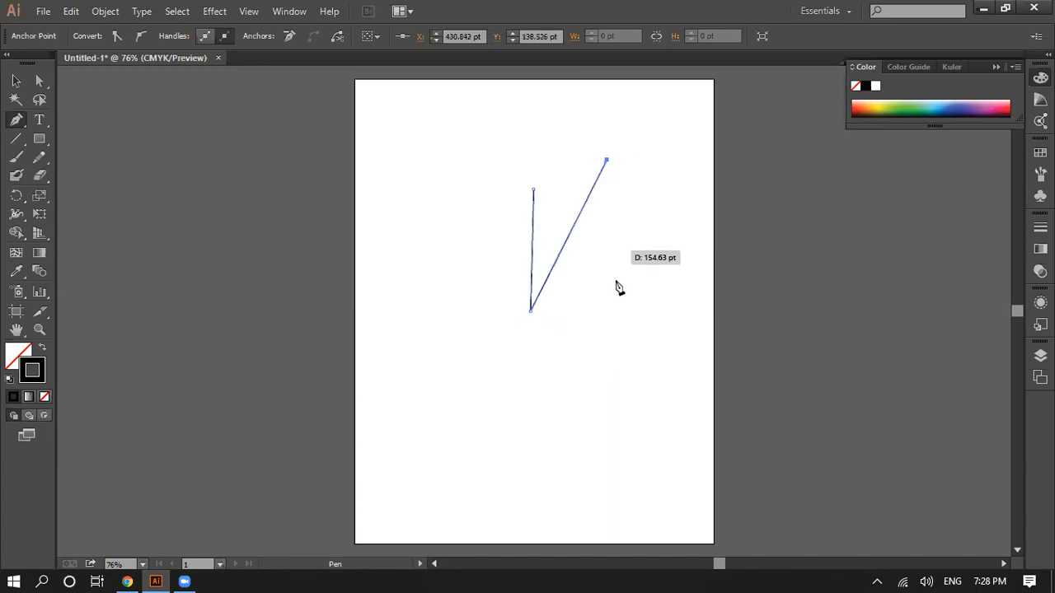
left_click(619, 310)
left_click(513, 350)
left_click(434, 340)
left_click(451, 237)
left_click(471, 176)
left_click(521, 155)
left_click(600, 135)
left_click(652, 135)
left_click(648, 222)
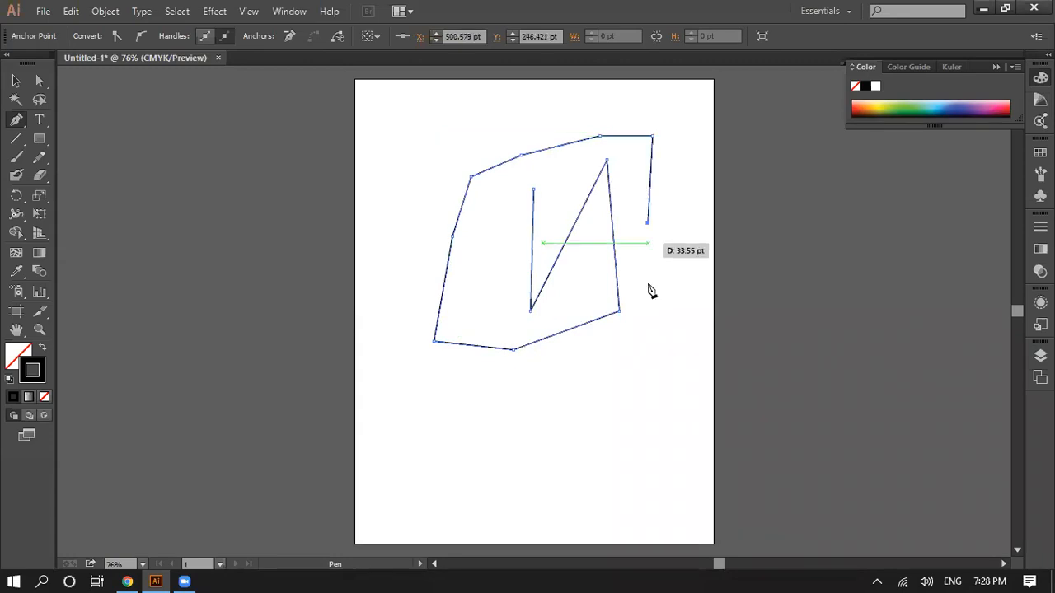
left_click(647, 314)
left_click(652, 349)
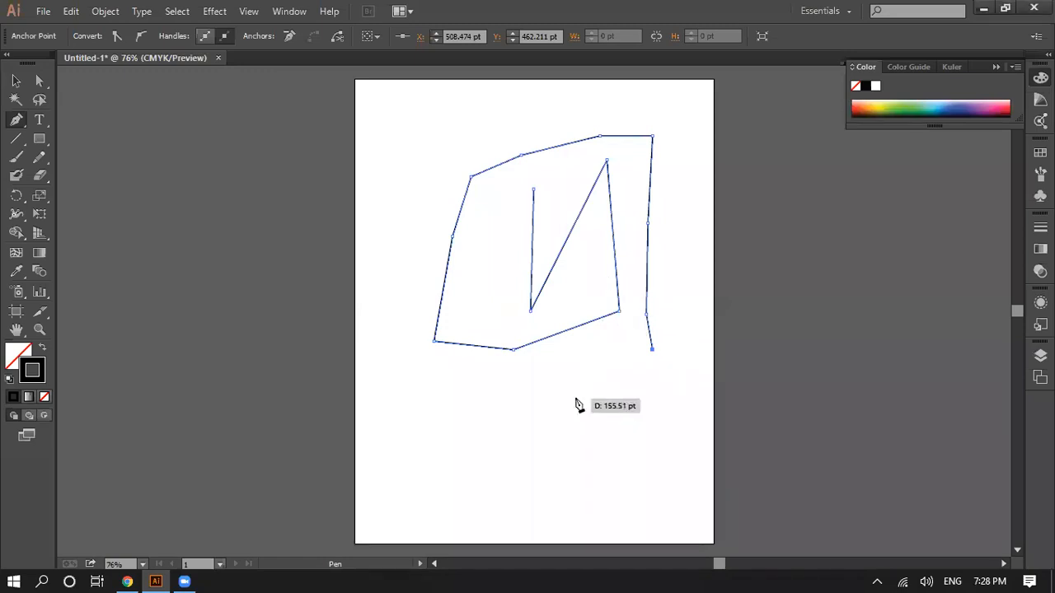
Step: Undo all segments and anchor points of the straight-segment path, including its starting point
key("ctrl+z")
key("ctrl+z")
key("ctrl+z")
key("ctrl+z")
key("ctrl+z")
key("ctrl+z")
key("ctrl+z")
key("ctrl+z")
key("ctrl+z")
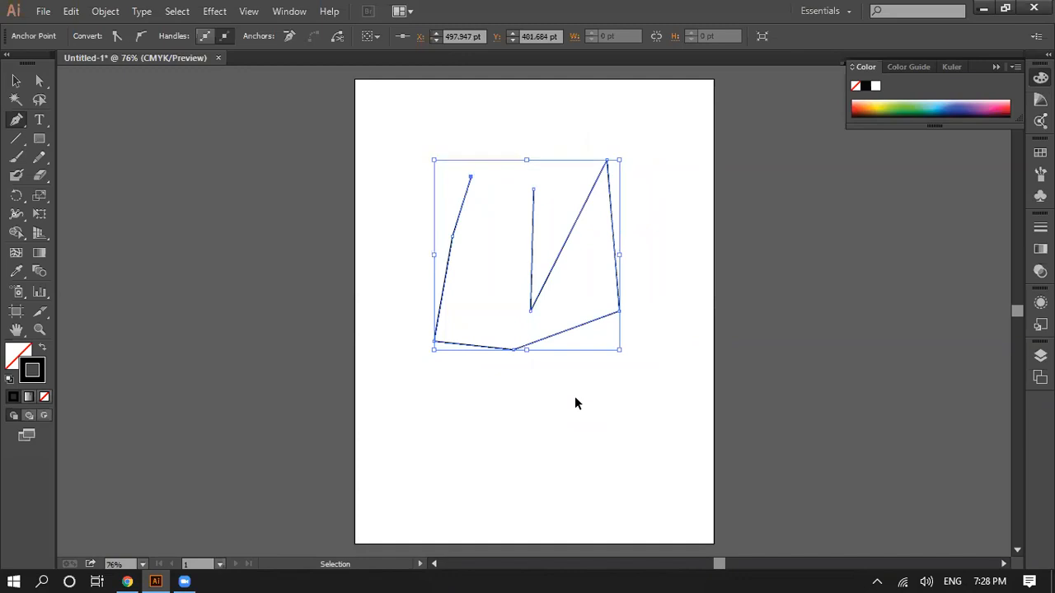
key("ctrl+z")
key("ctrl+z")
key("ctrl+z")
key("ctrl+z")
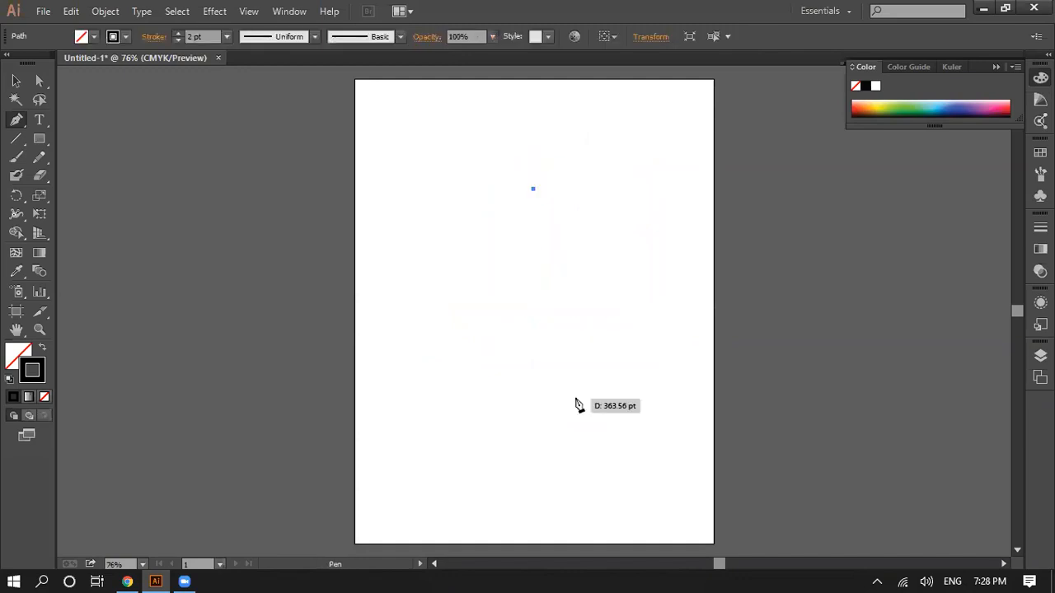
key("ctrl+z")
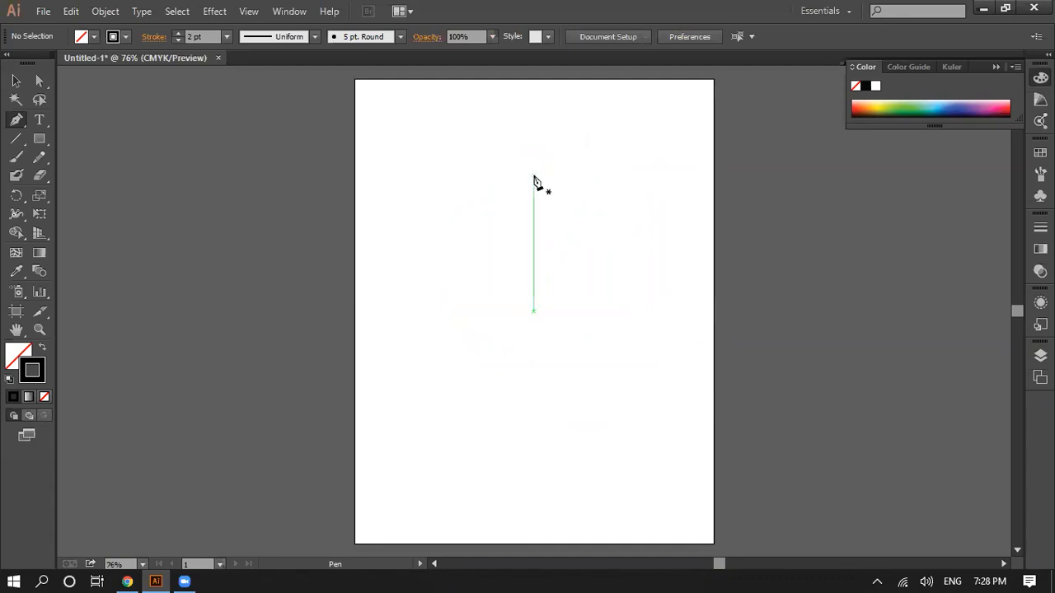
Step: Draw a left-bowing Pen tool curve down to about X 306 pt, Y 390 pt, adjusting its bulge with the end anchor's direction handles
left_click(533, 173)
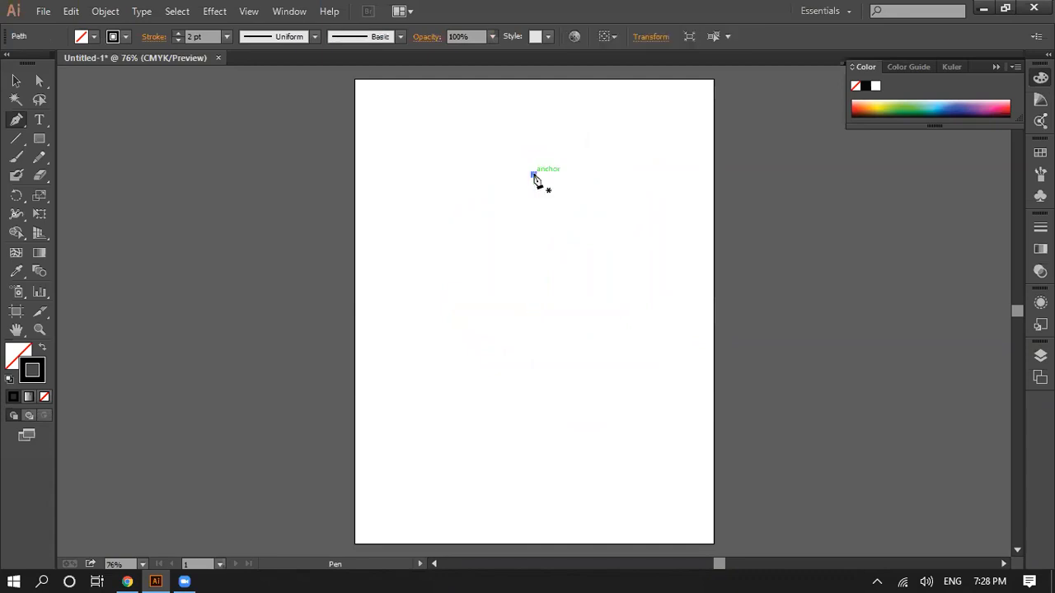
left_click(534, 309)
mouse_move(550, 321)
left_mouse_down()
mouse_move(564, 333)
mouse_move(539, 315)
mouse_move(570, 353)
mouse_move(538, 306)
mouse_move(545, 327)
left_mouse_up()
left_click_drag(547, 327, 791, 339)
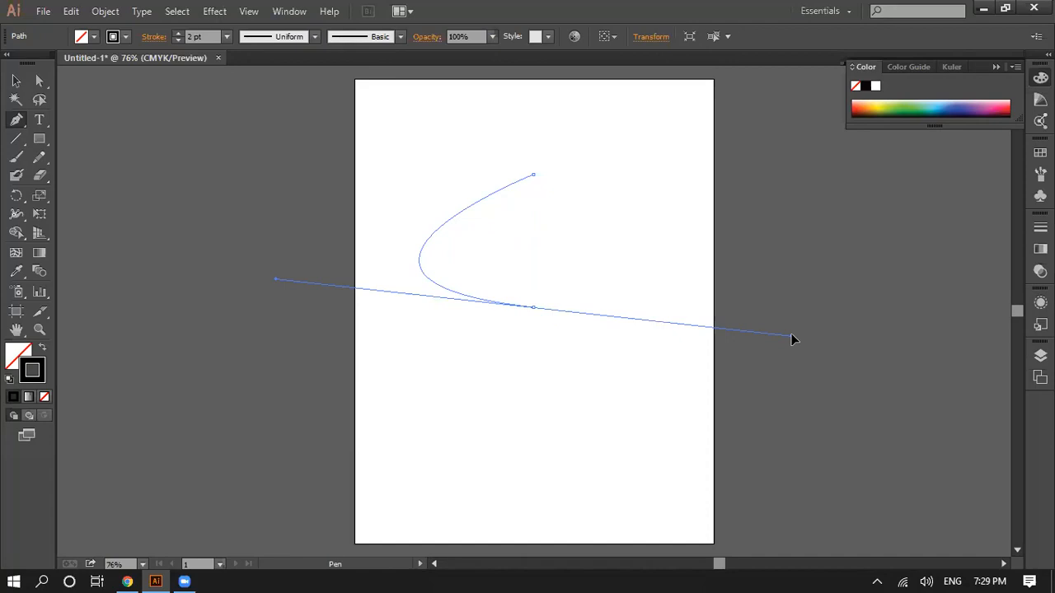
left_click_drag(790, 338, 626, 389)
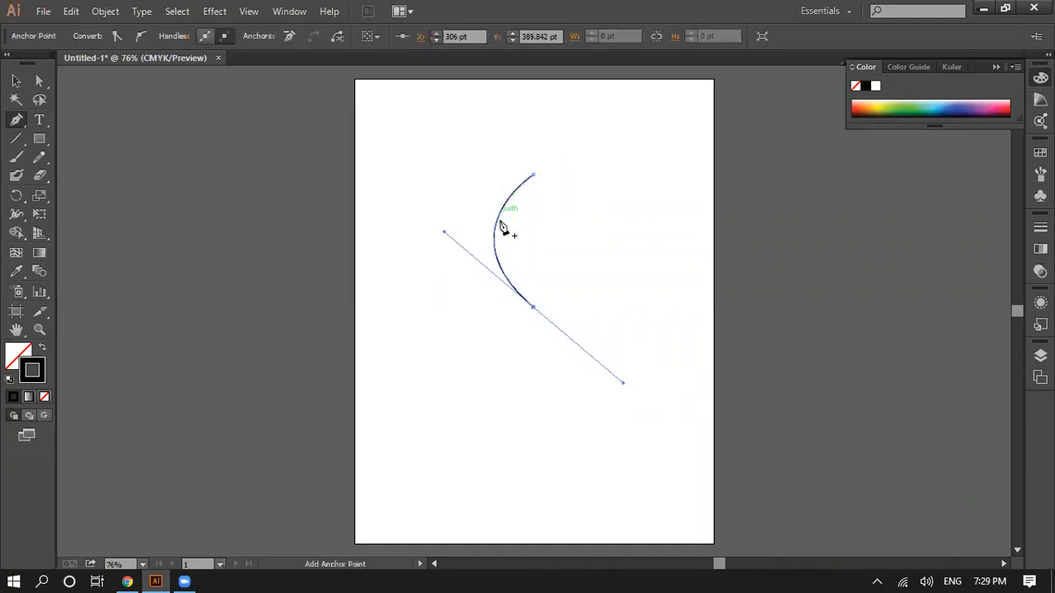
Step: Check the logo reference in Chrome, try closing the Illustrator curve at its starting anchor with a smooth right-hand bulge, and undo it
left_click(127, 582)
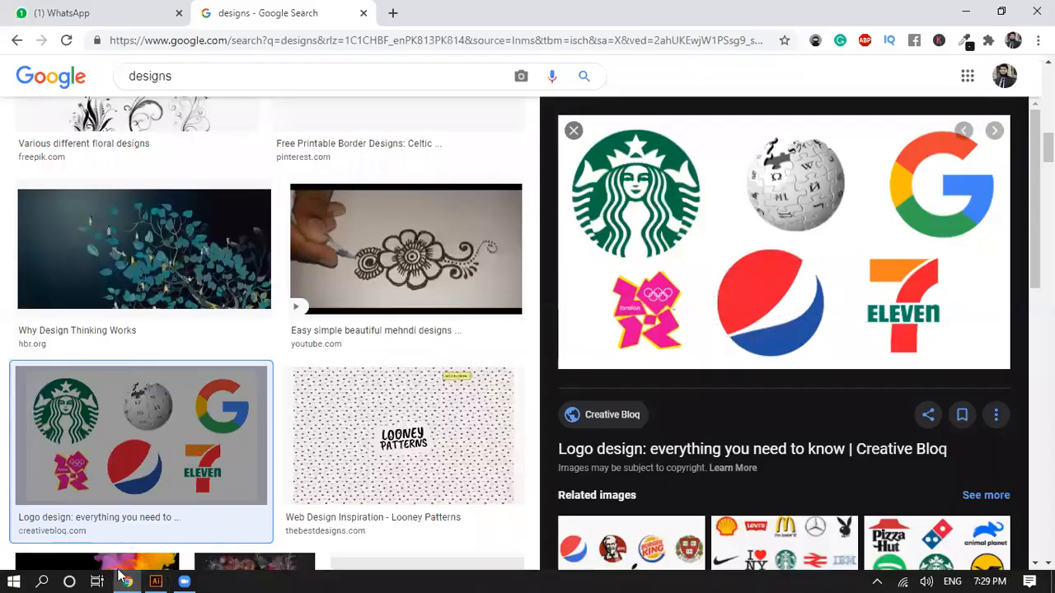
left_click(155, 582)
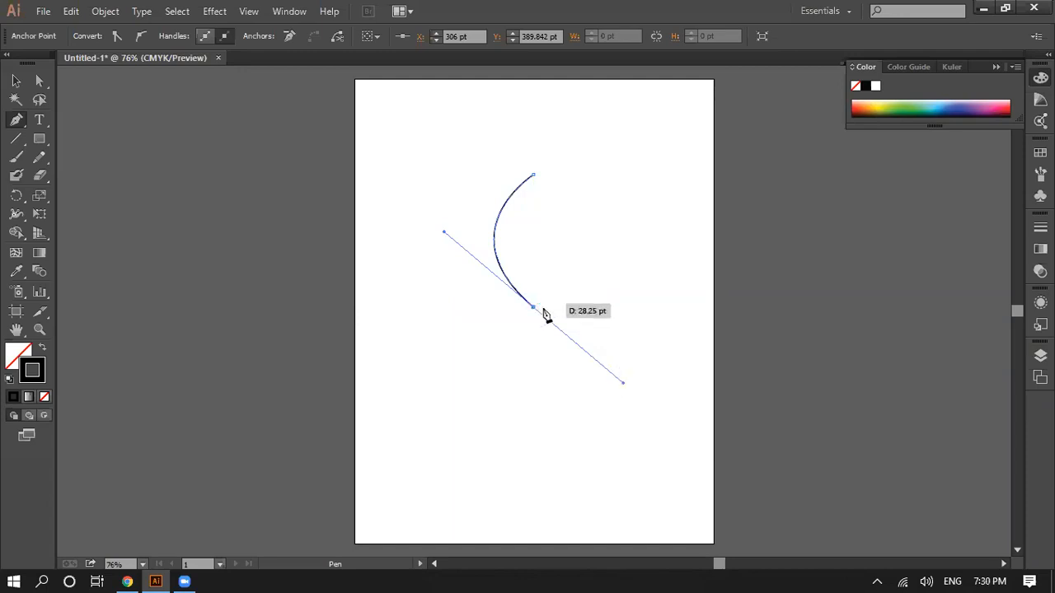
left_click(534, 175)
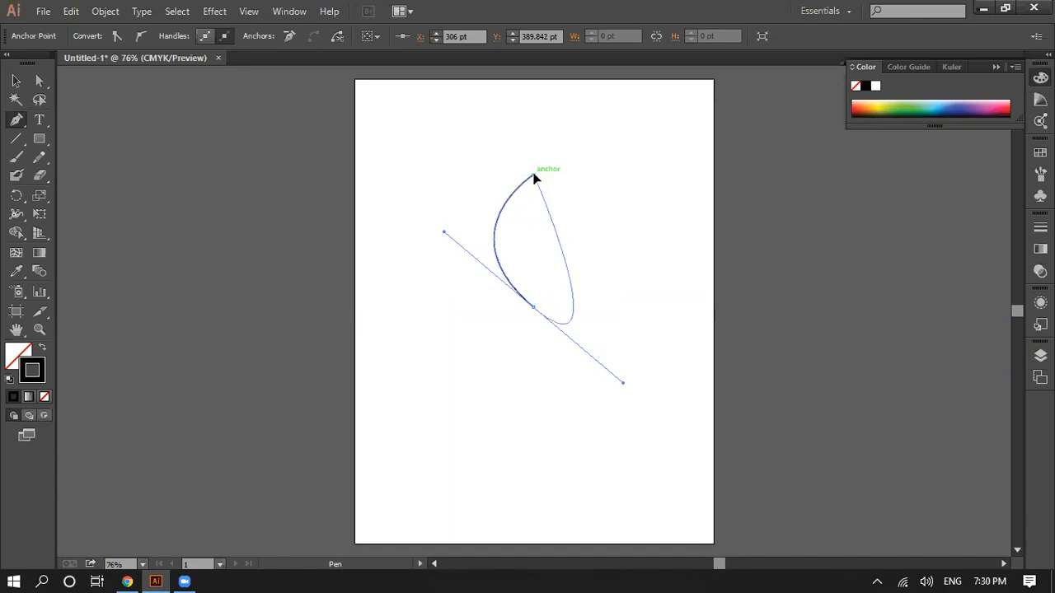
left_click_drag(543, 186, 454, 267)
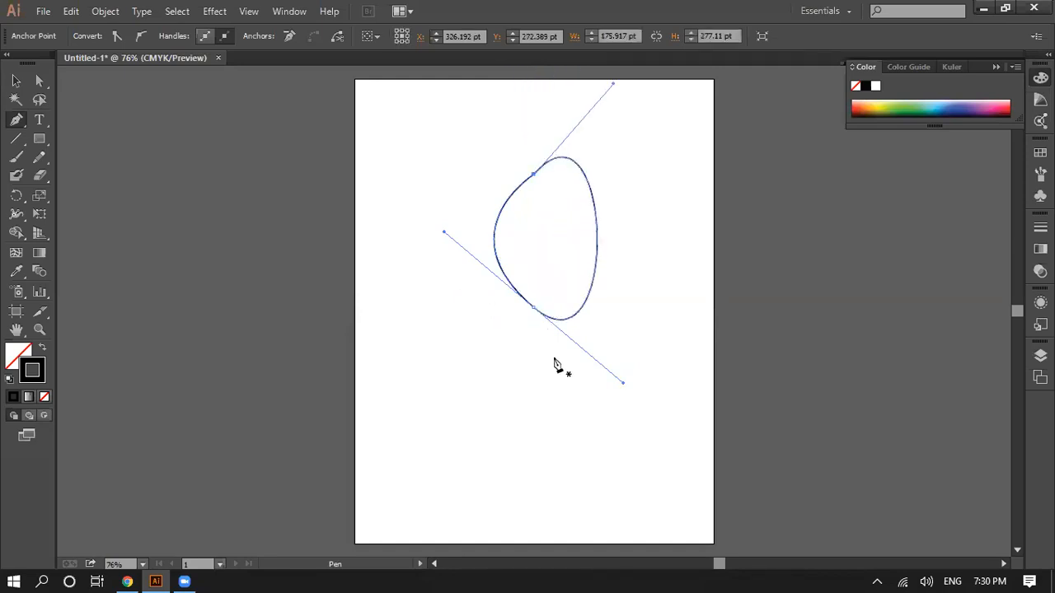
key("ctrl+z")
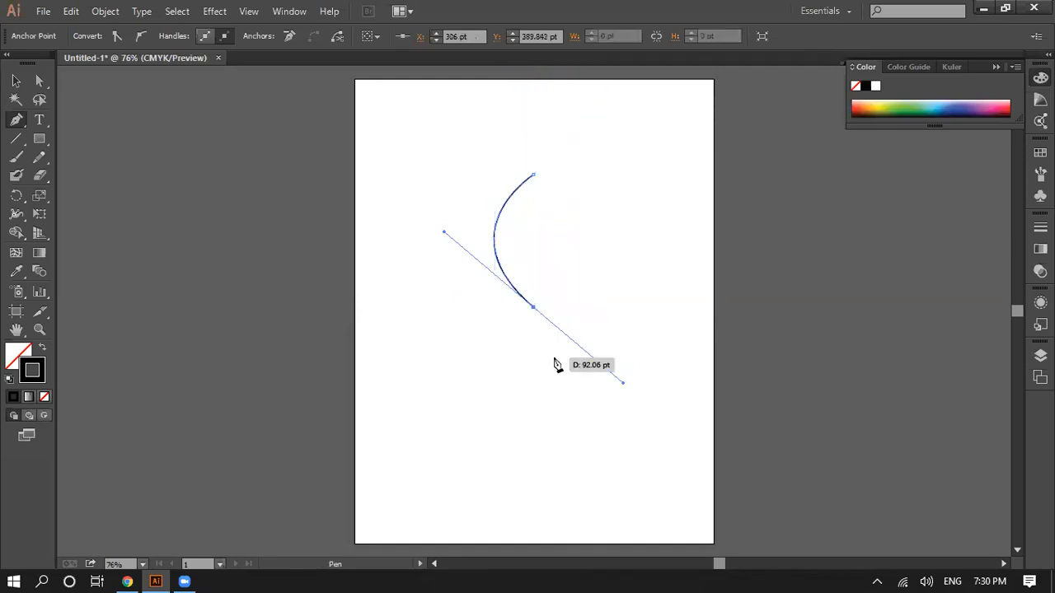
Step: Retract the lower anchor's outgoing handle and close the path with a slight right-hand bulge, forming a leaf about 89 by 226 pt
left_click(534, 308)
left_click(535, 178)
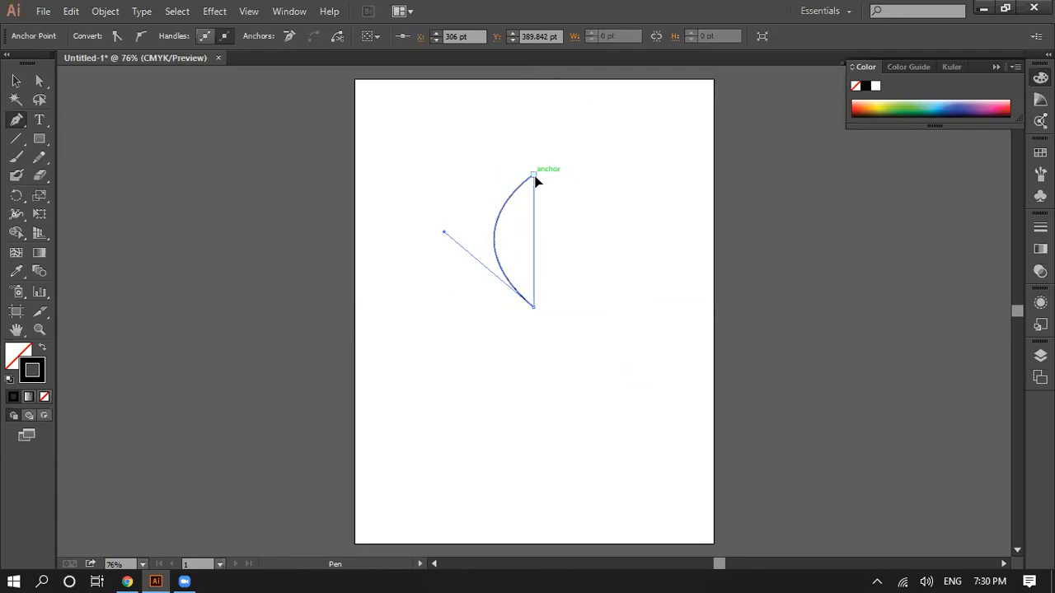
left_click_drag(533, 176, 505, 116)
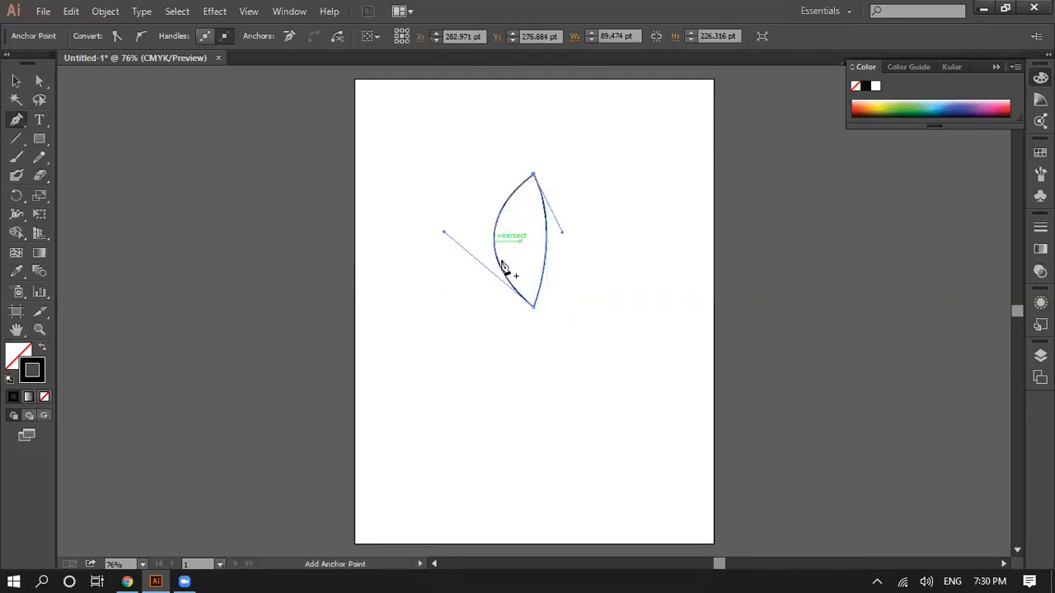
left_click(127, 581)
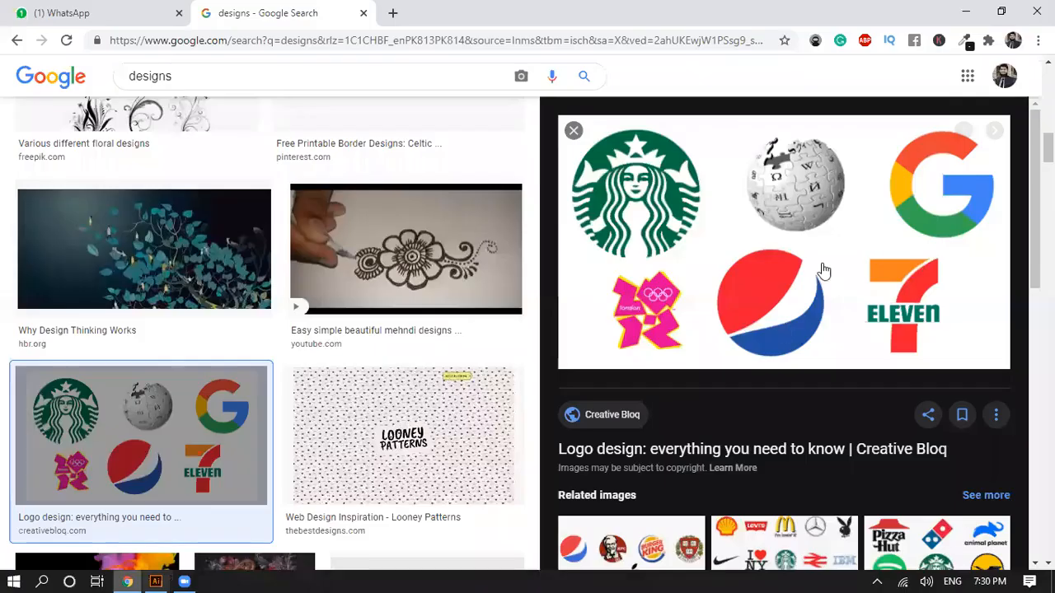
left_click(155, 579)
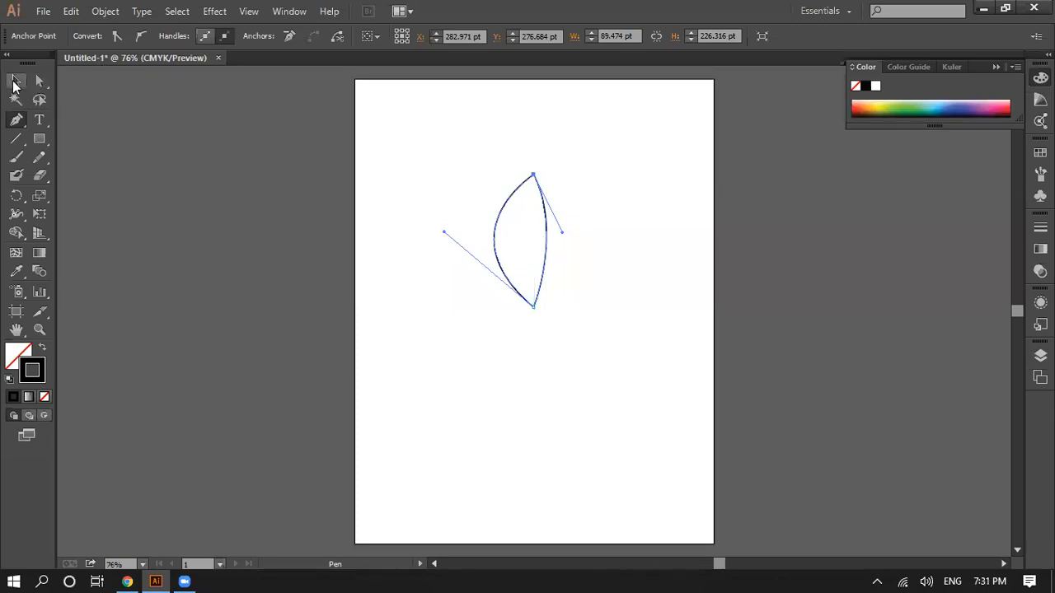
Step: Rotate the leaf shape clockwise so its upper tip leans diagonally to the right, and deselect it
left_click(14, 82)
left_click(533, 373)
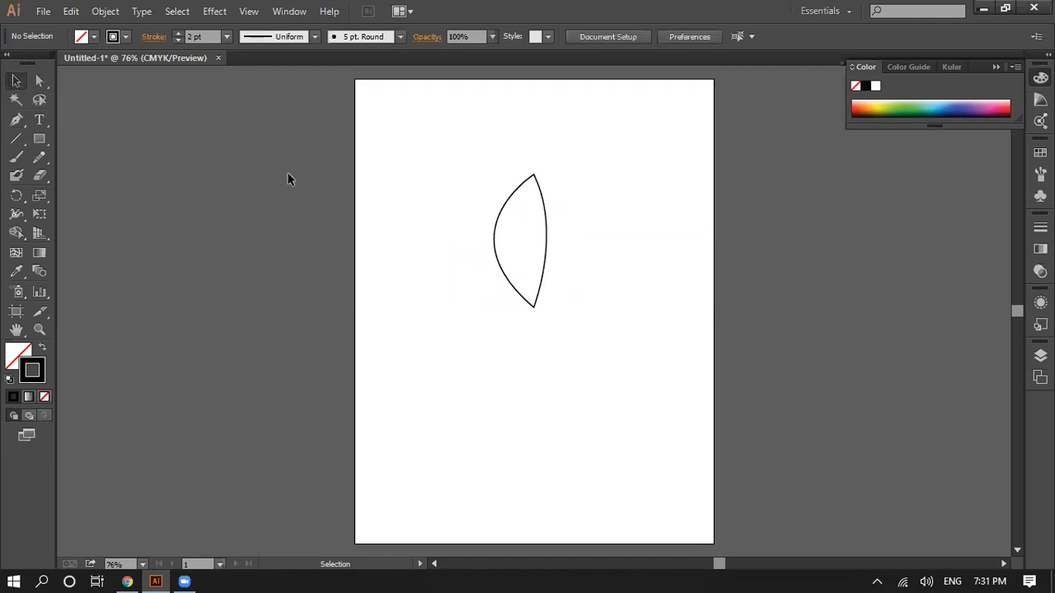
left_click(507, 201)
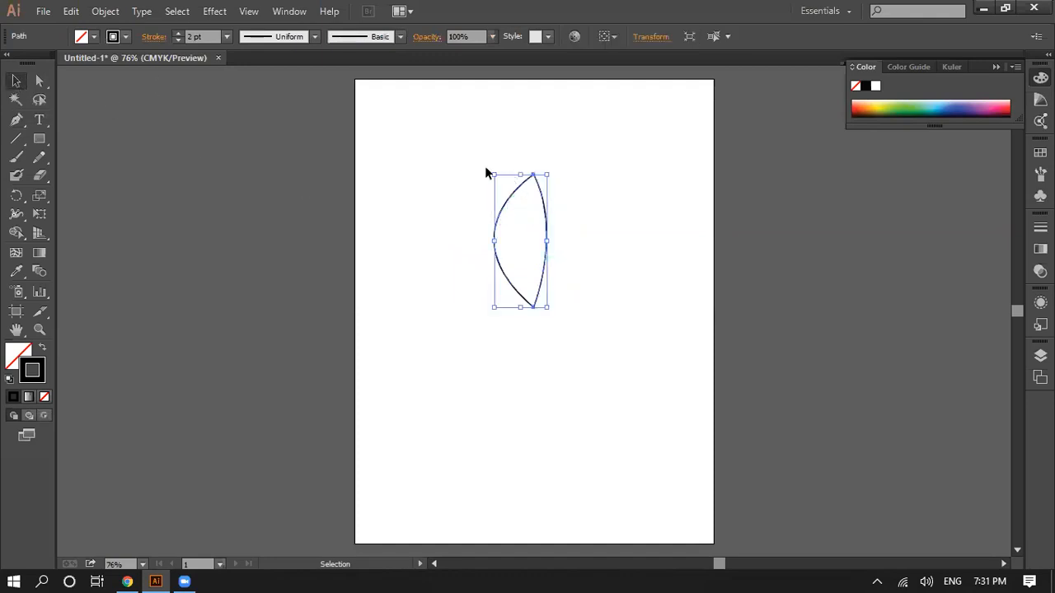
left_click_drag(491, 168, 470, 331)
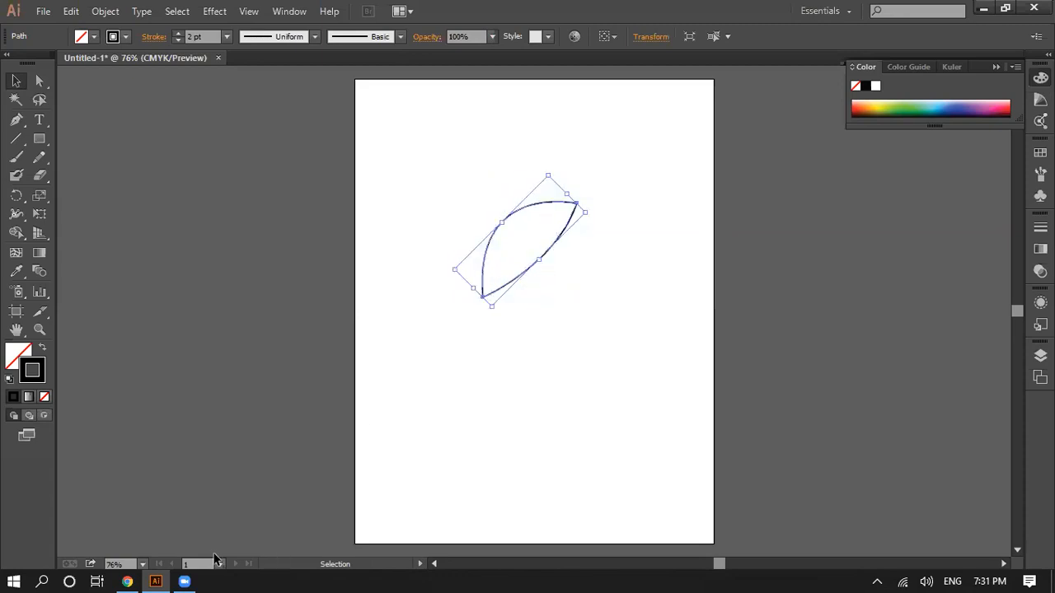
left_click(130, 580)
left_click(130, 580)
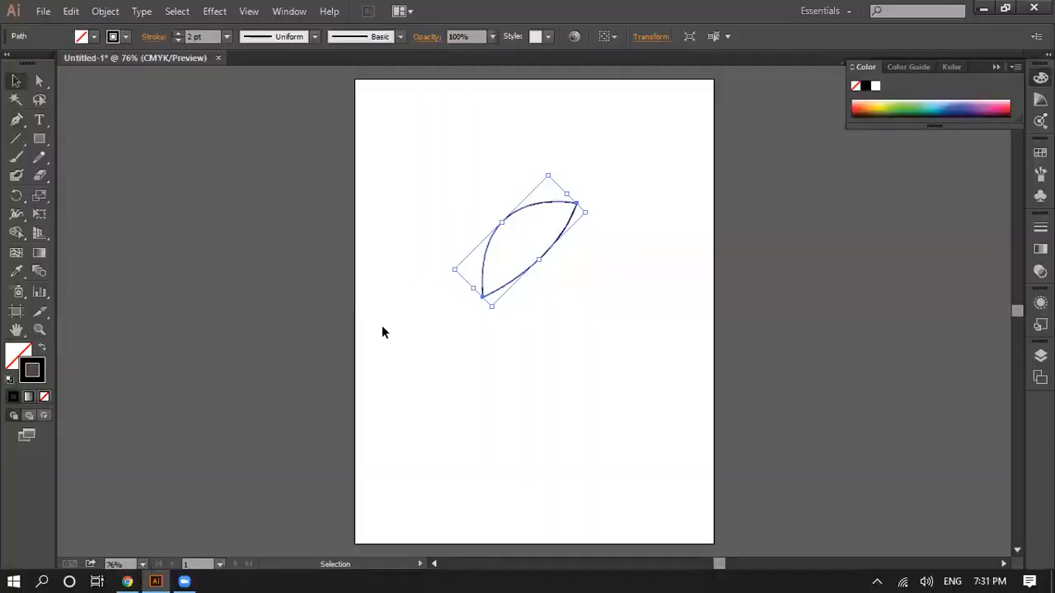
left_click_drag(445, 272, 449, 274)
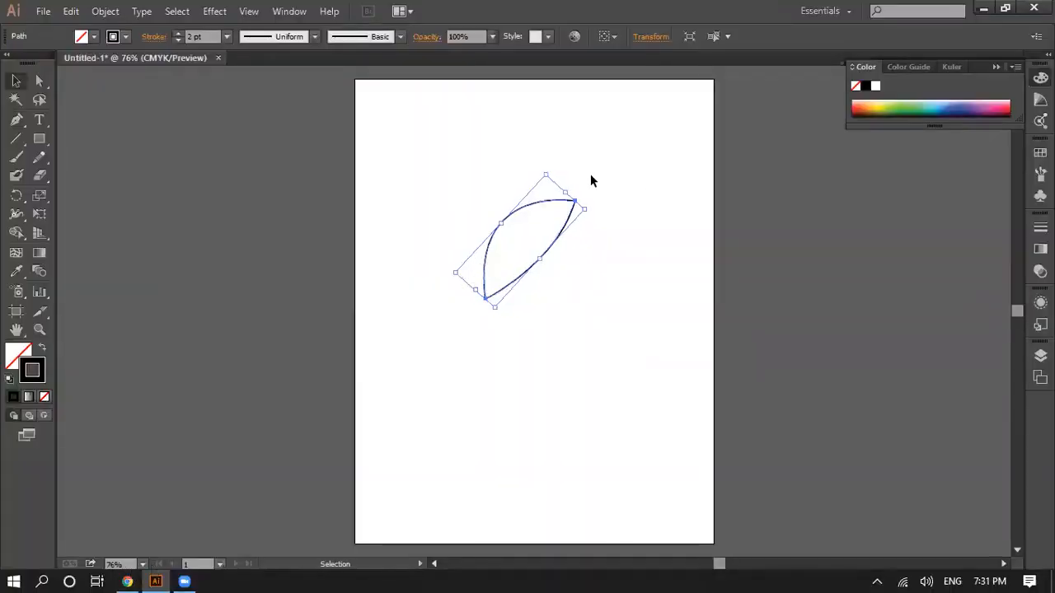
left_click(616, 319)
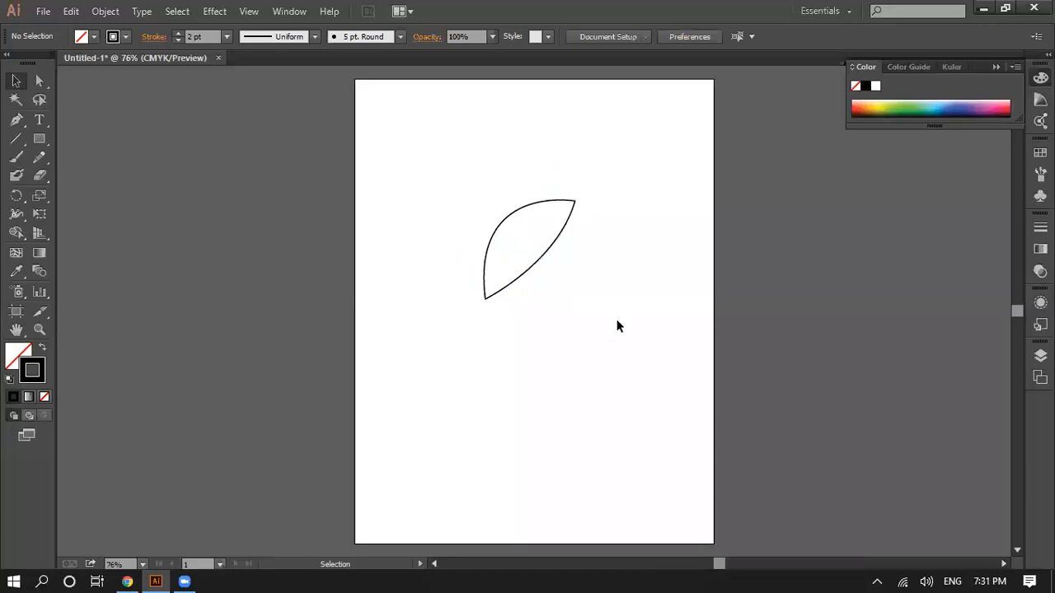
Step: Draw a downward-bowing Pen tool curve below the leaf, ending at about X 455 pt, Y 478 pt, and retract its end anchor's outgoing handle
left_click(127, 577)
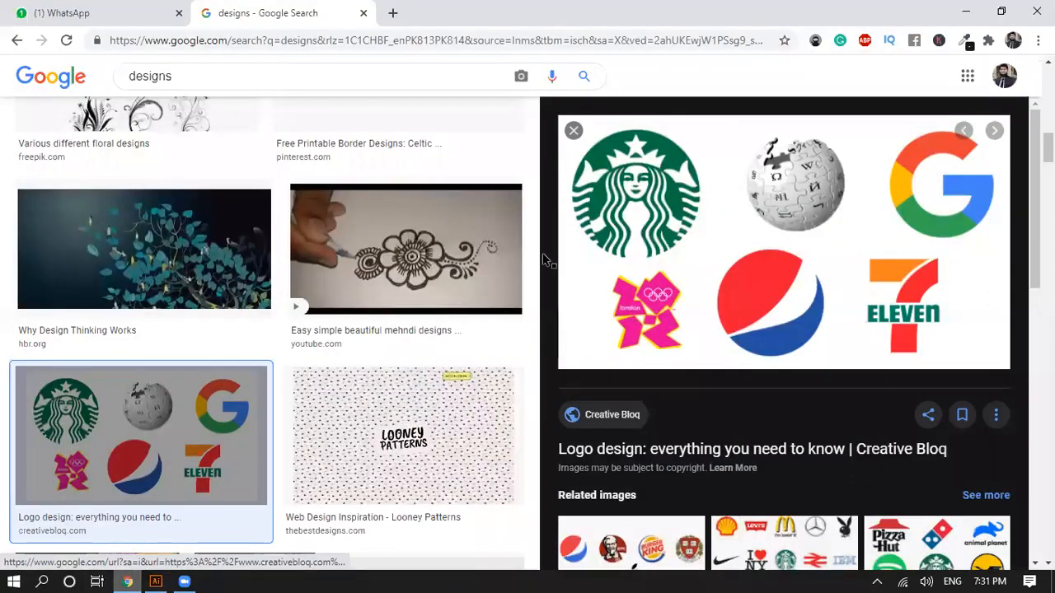
key("alt+Tab")
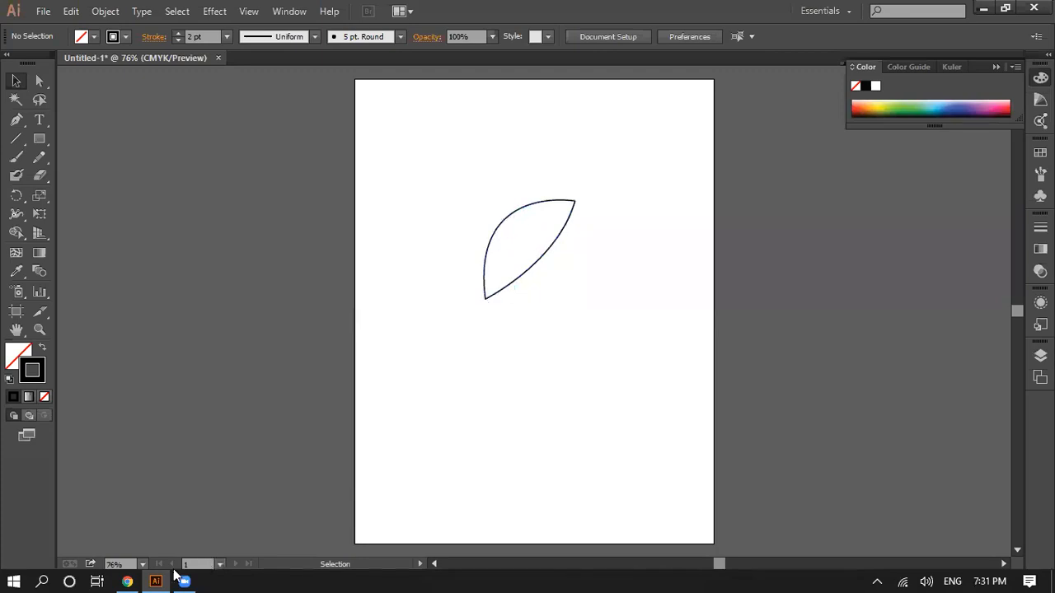
key("alt+Tab")
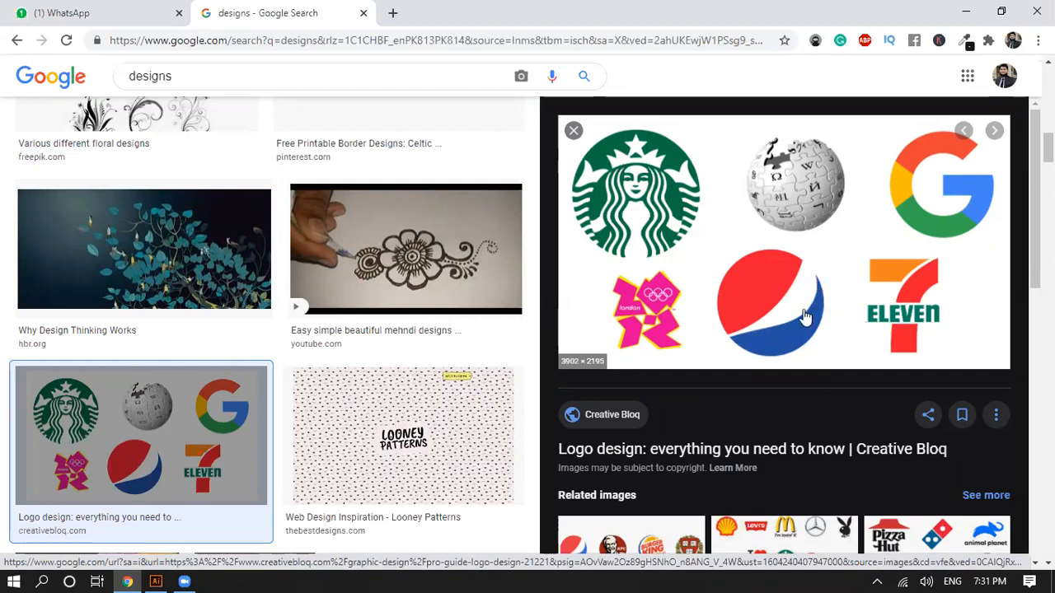
left_click(156, 581)
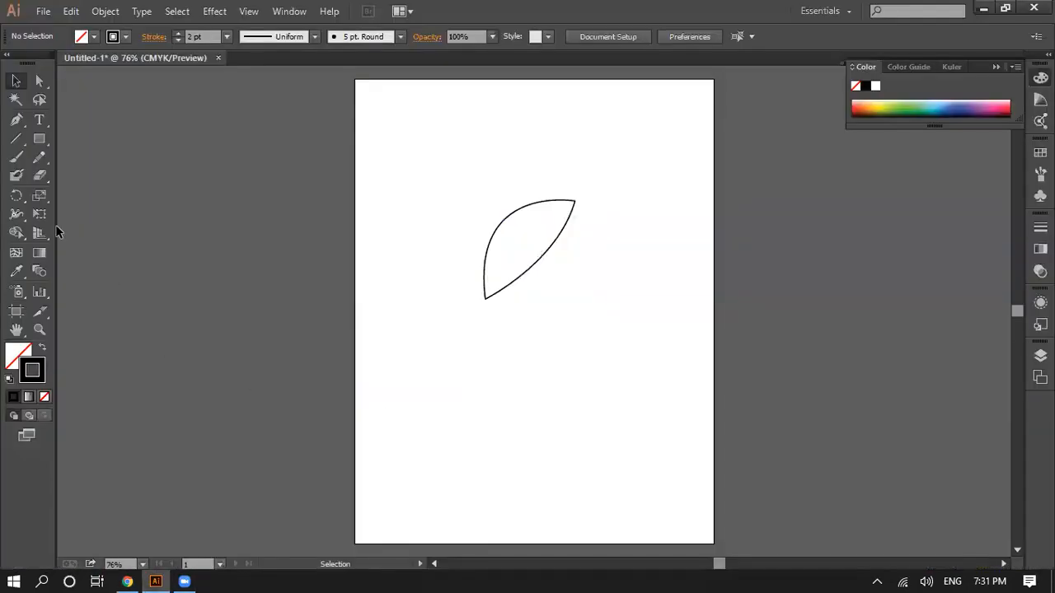
left_click(16, 120)
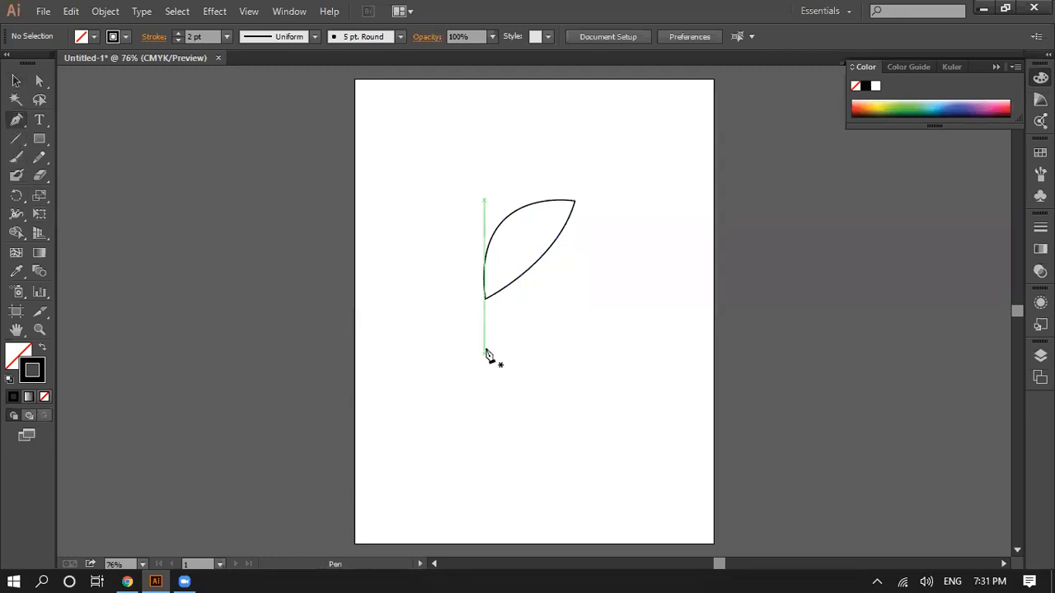
left_click(484, 360)
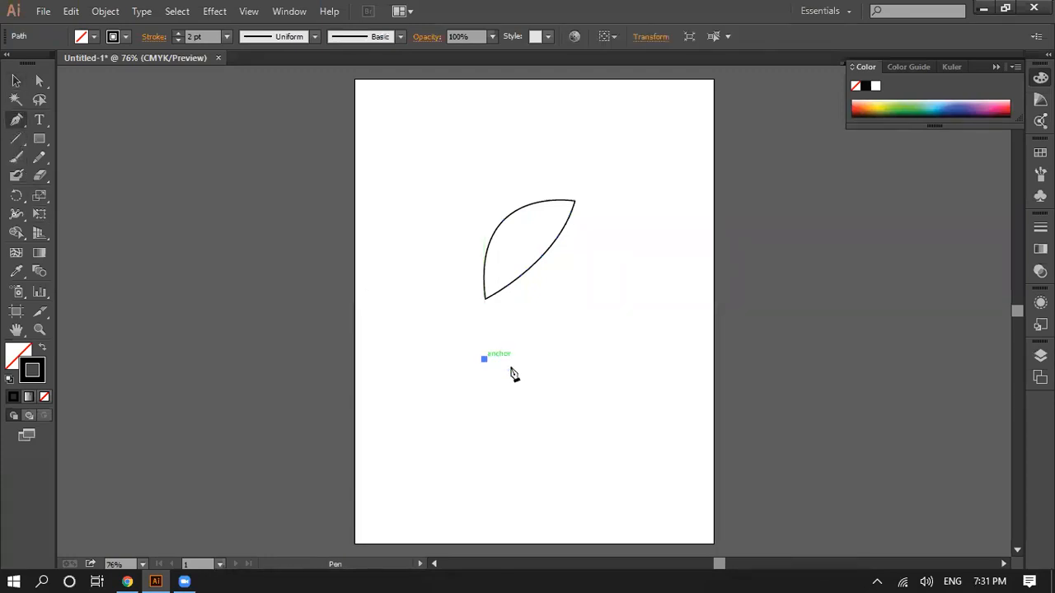
left_click_drag(620, 360, 694, 269)
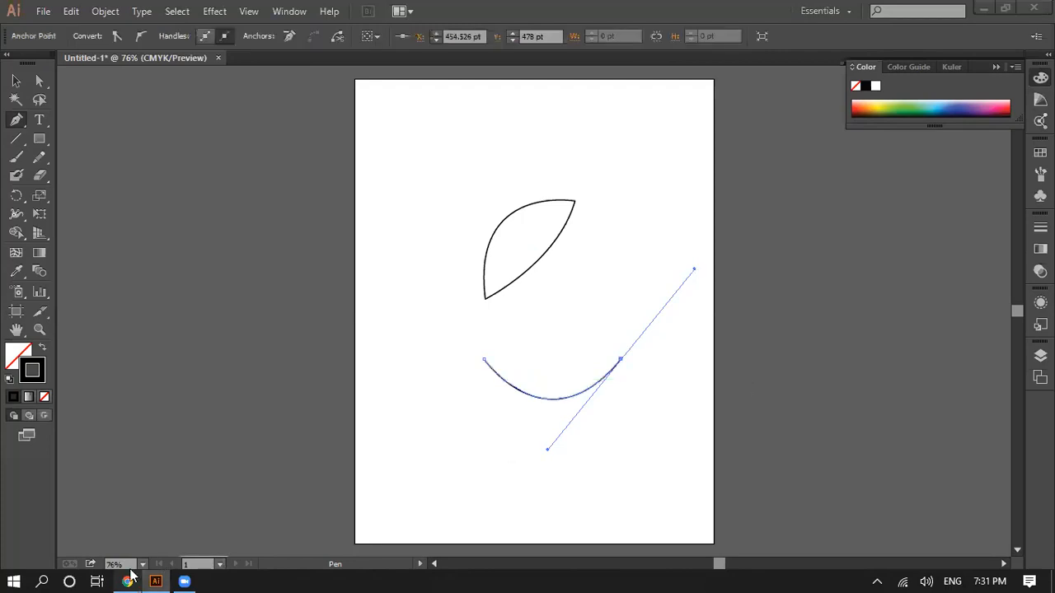
left_click(129, 579)
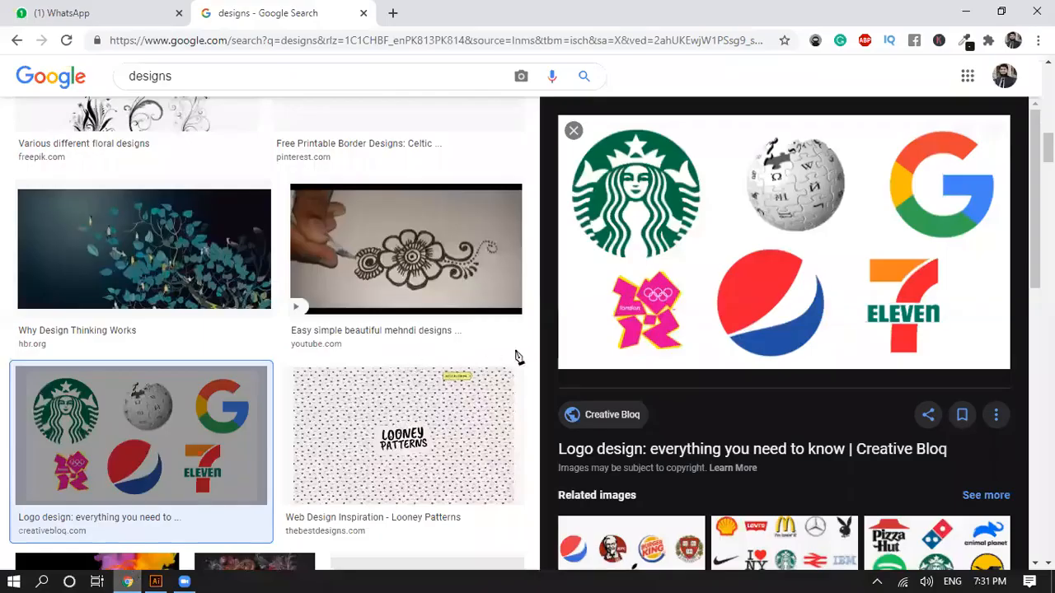
key("alt+Tab")
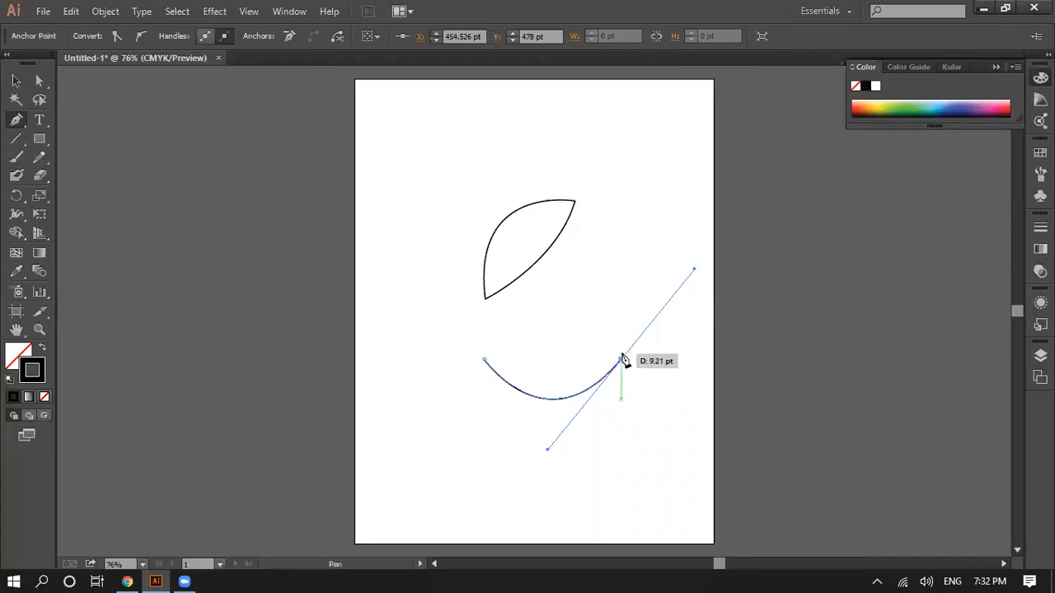
left_click(620, 362)
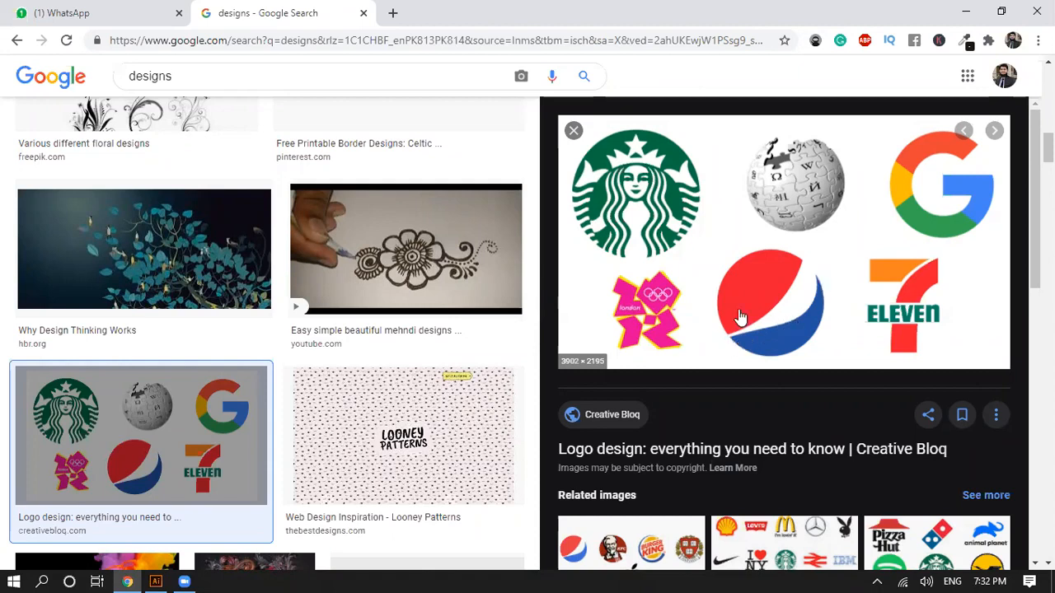
Step: Try a short inner curve from the arc's right end back to about X 355 pt, Y 494 pt, and undo it
left_click(157, 580)
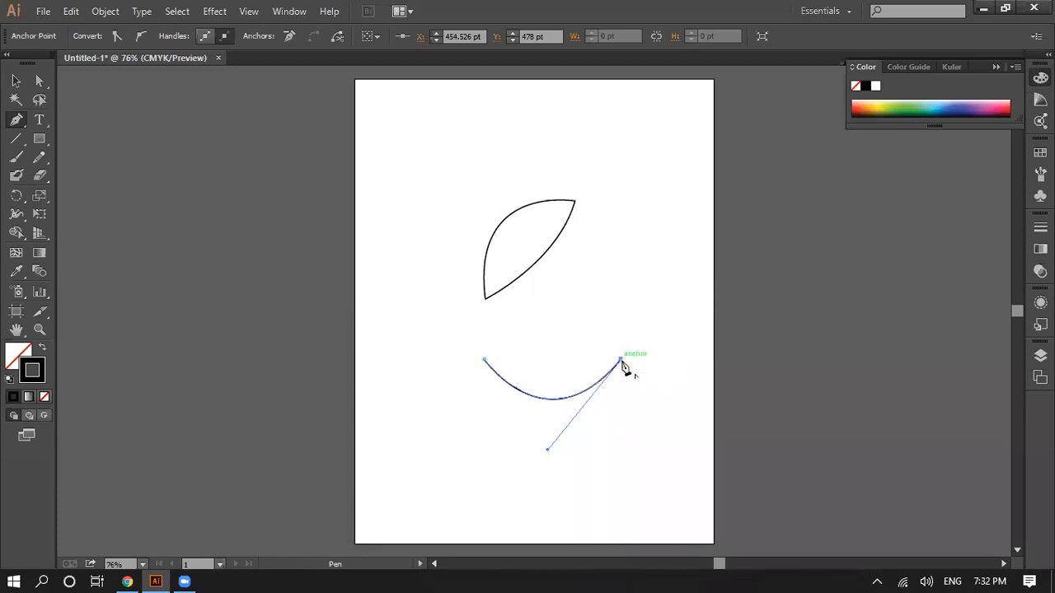
left_click(155, 581)
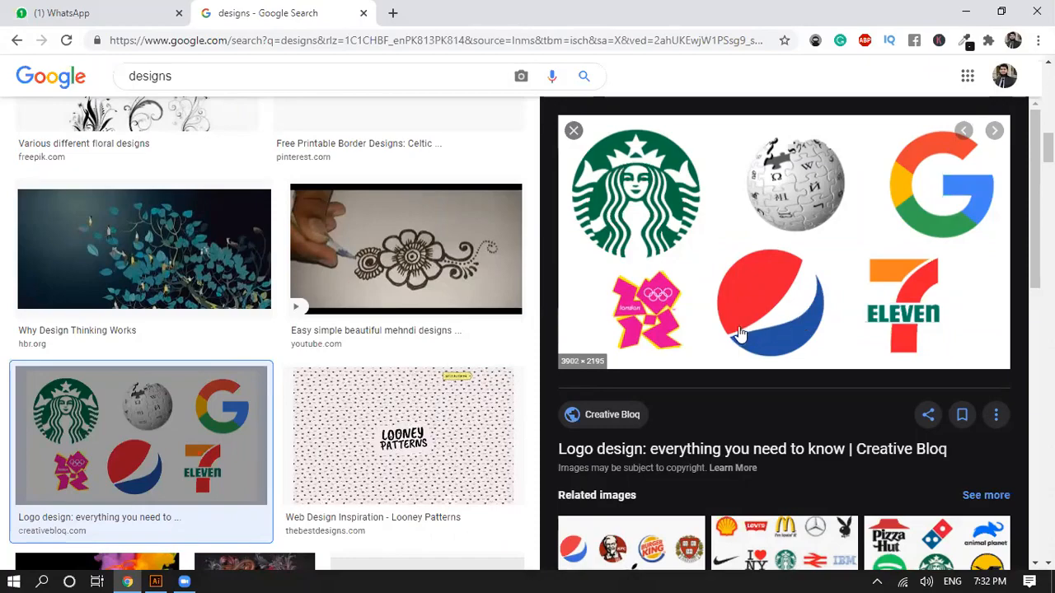
left_click(156, 582)
left_click_drag(580, 379, 546, 352)
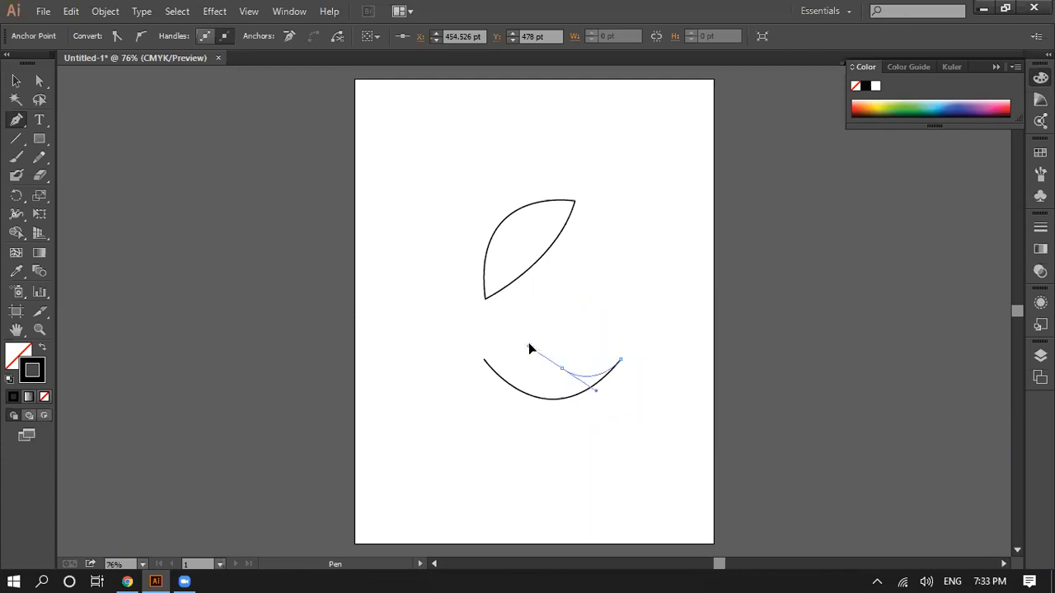
left_click_drag(544, 346, 543, 343)
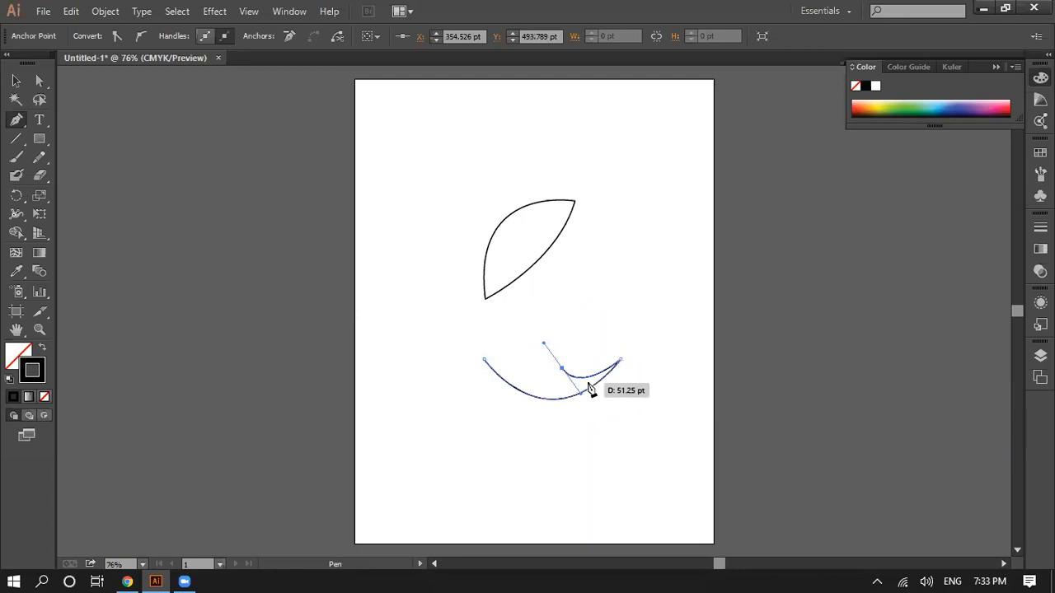
key("ctrl+z")
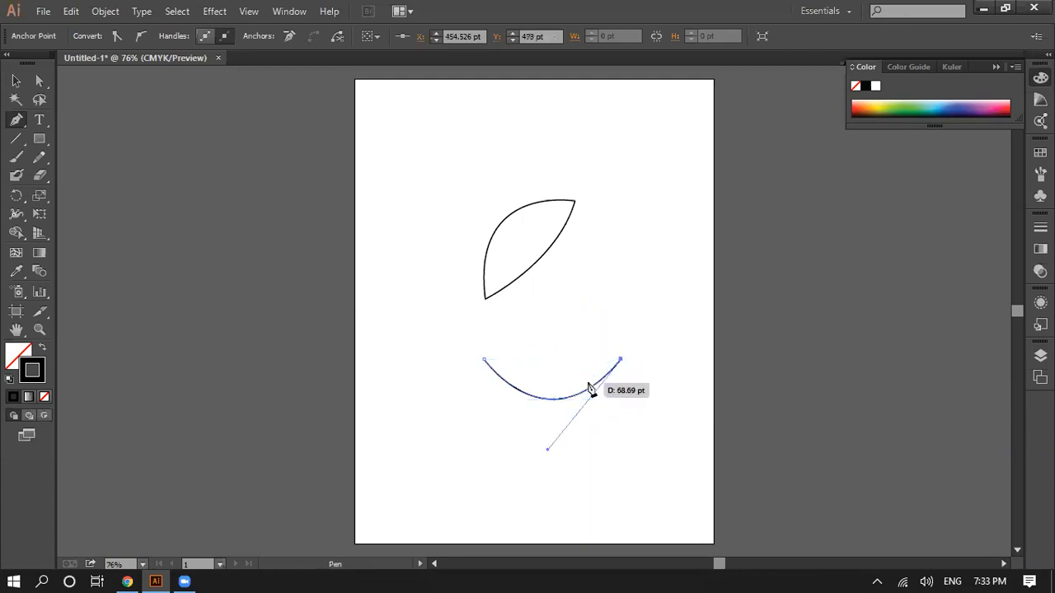
Step: Draw the wavy return edge through an anchor at about X 338 pt, Y 490 pt, and close the path at the arc's left end
mouse_move(552, 368)
left_mouse_down()
mouse_move(552, 346)
mouse_move(521, 349)
mouse_move(522, 339)
left_mouse_up()
left_click(128, 581)
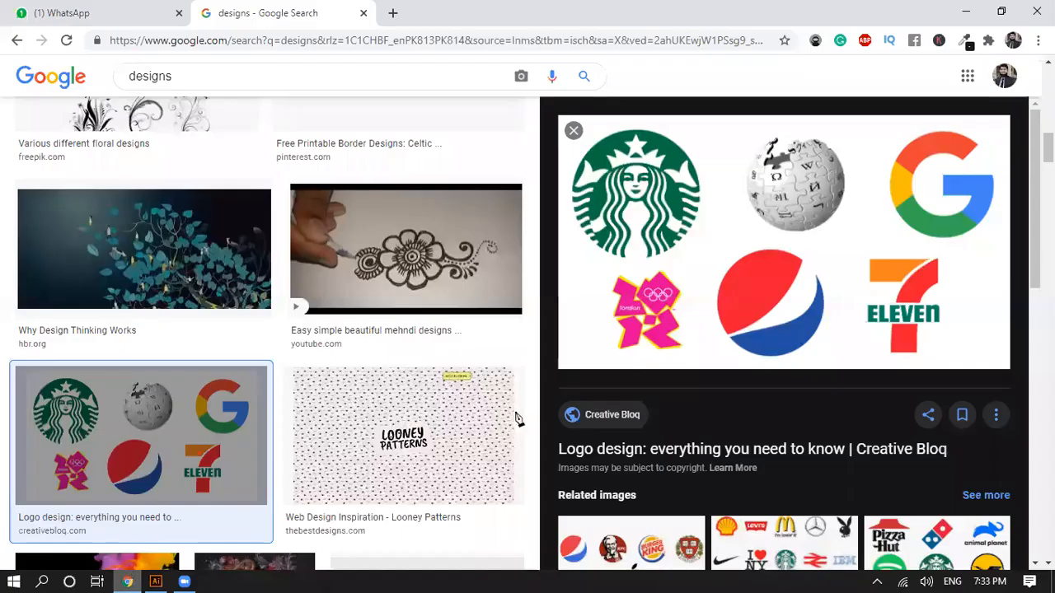
key("alt+Tab")
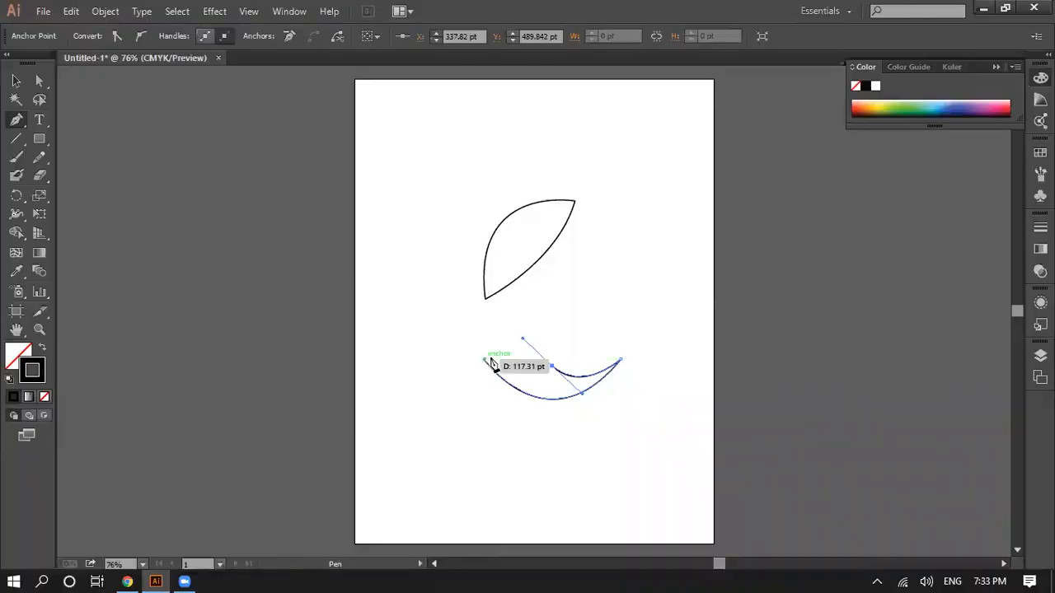
left_click(552, 367)
left_click_drag(484, 360, 450, 380)
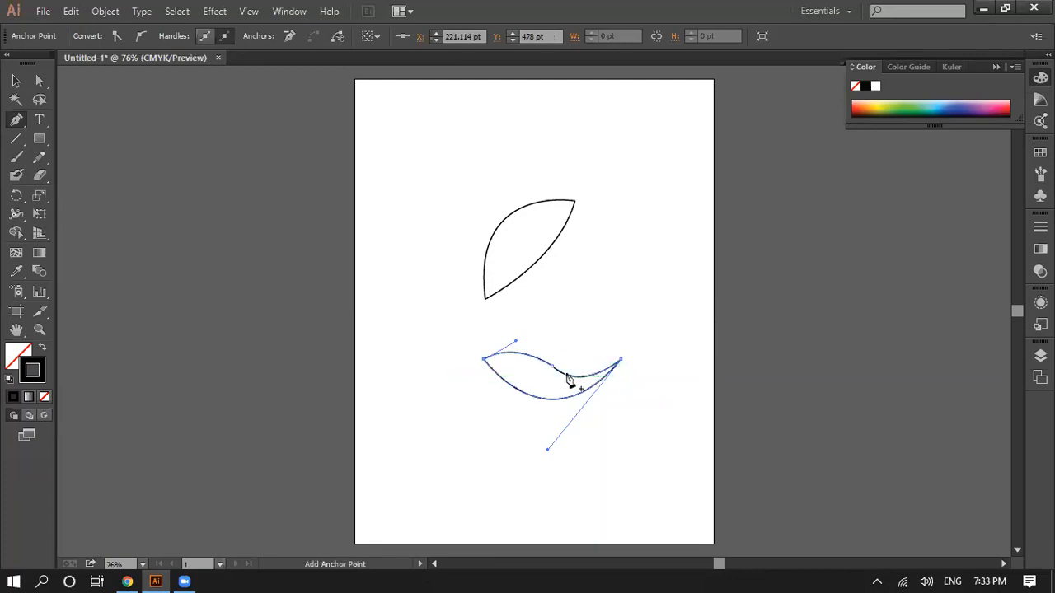
Step: Move the closed wave shape straight up so its left tip meets the leaf's lower tip
left_click(20, 79)
left_click(536, 430)
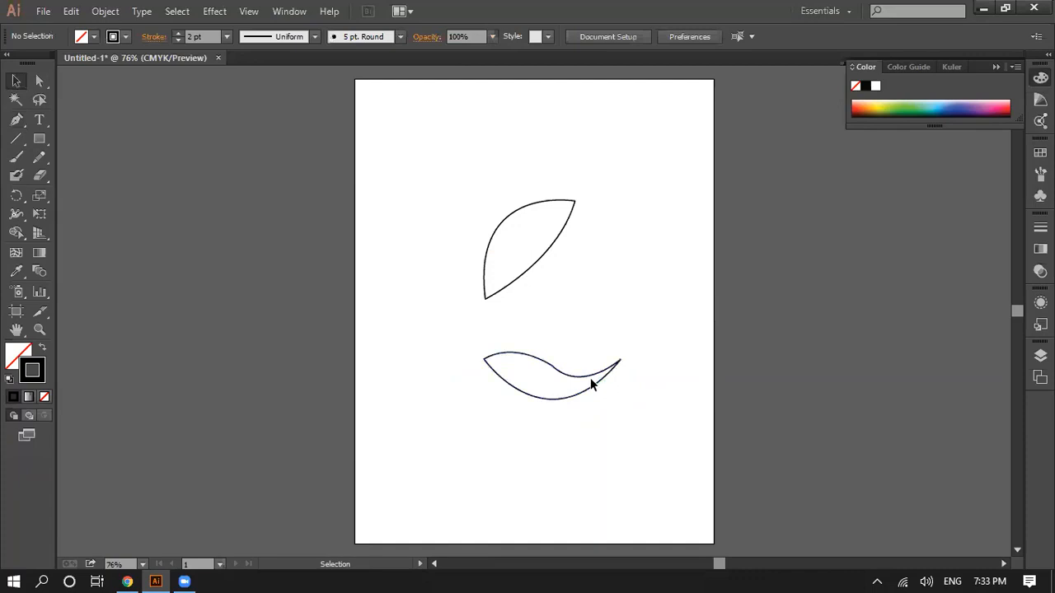
left_click_drag(592, 379, 585, 323)
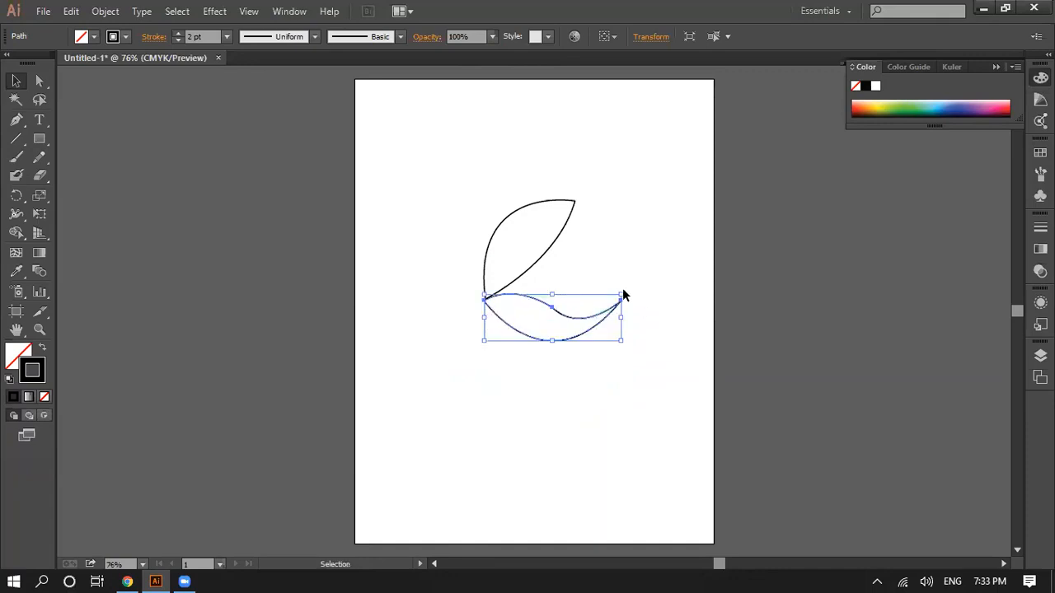
Step: Rotate the wave shape counterclockwise and fit it close beneath the leaf's lower-right edge
left_click_drag(626, 290, 567, 271)
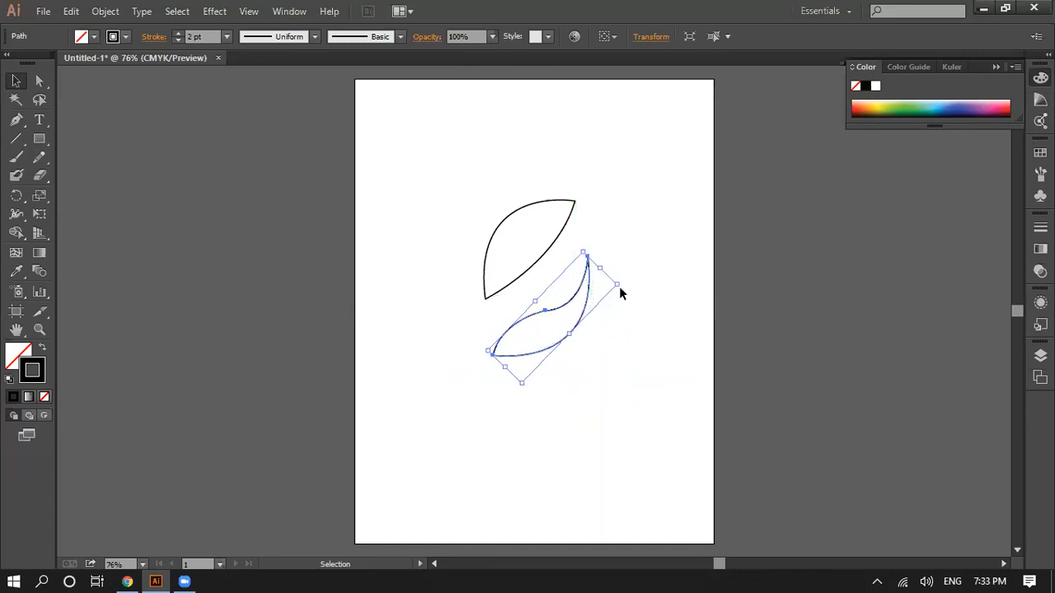
left_click_drag(624, 282, 556, 275)
left_click(645, 312)
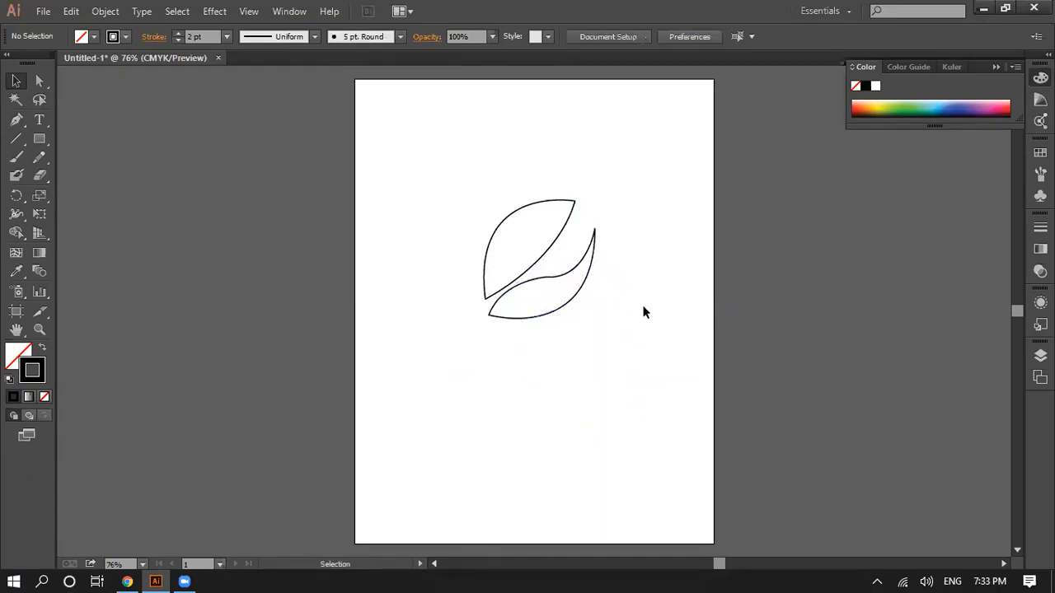
Step: Compare the leaf-and-wave arrangement with the Pepsi logo in Chrome's image results, and return to Illustrator
left_click(132, 577)
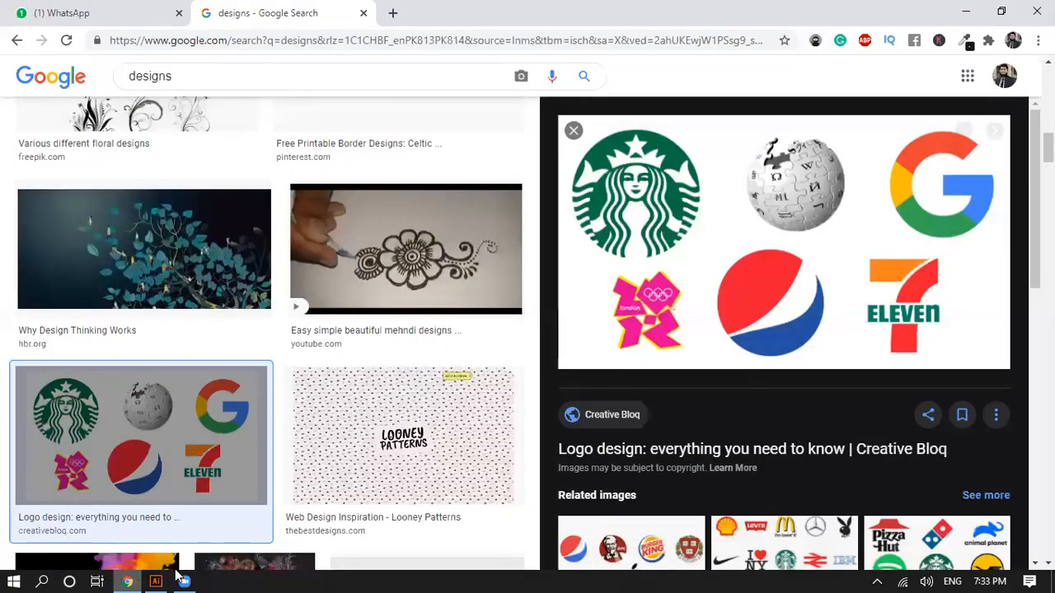
key("alt+Tab")
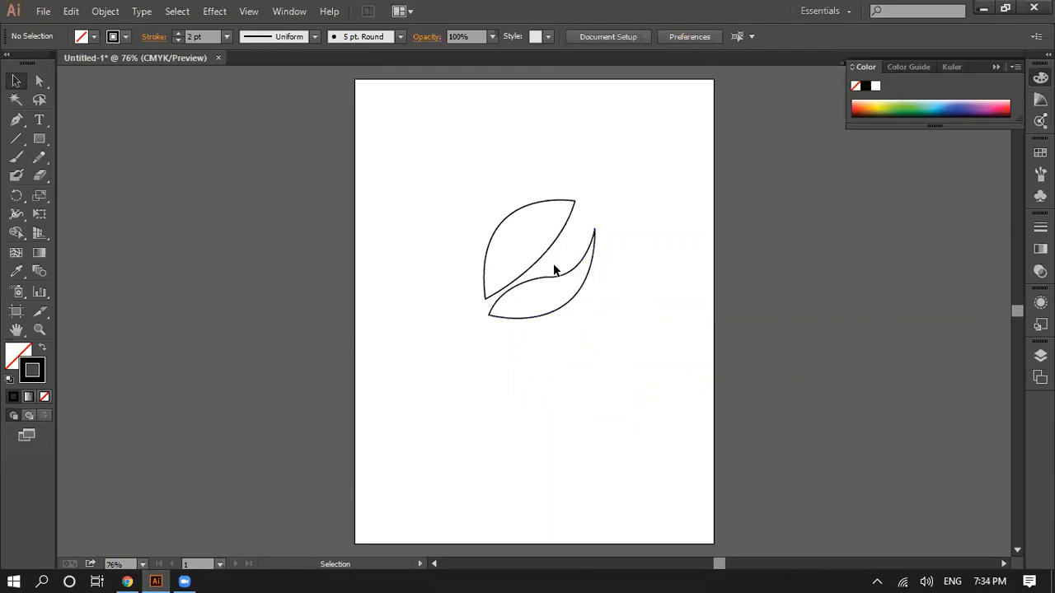
left_click(127, 581)
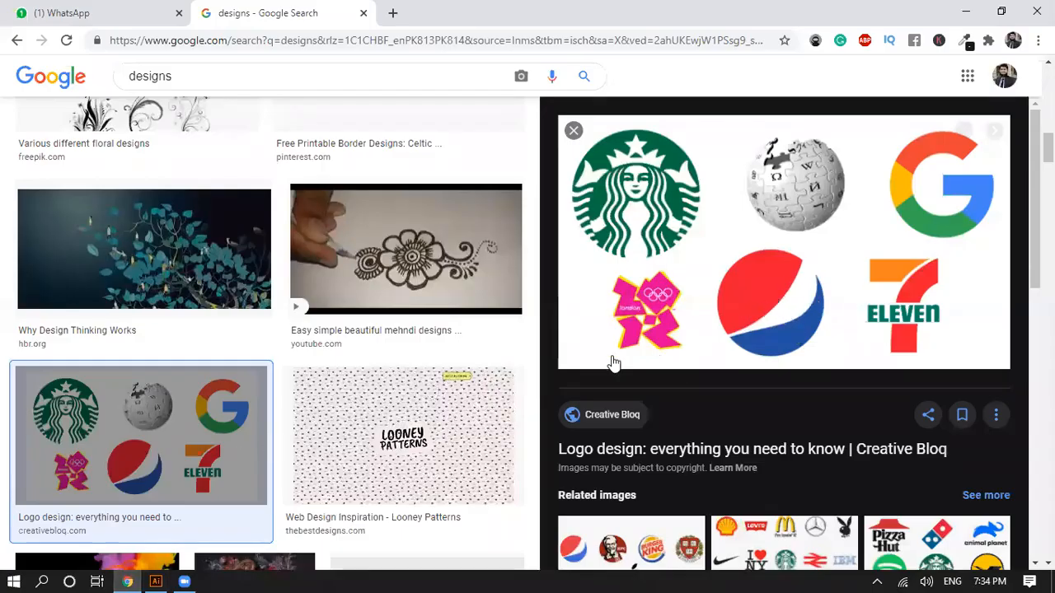
left_click(154, 581)
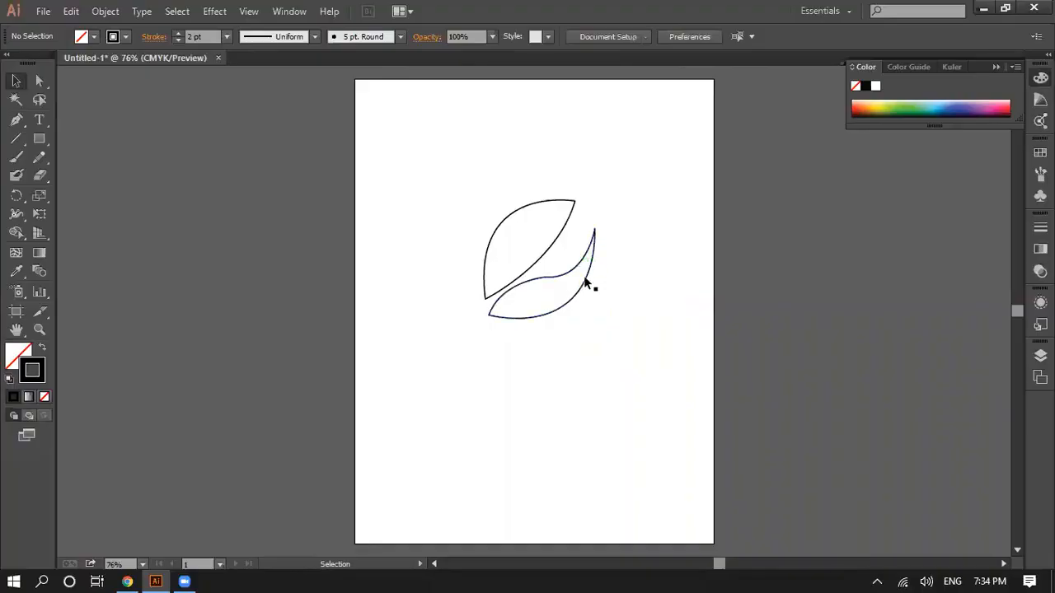
Step: Rotate the wave shape slightly clockwise and nudge it down and right, leaving a narrow gap below the leaf
left_click_drag(576, 274, 588, 272)
left_click(641, 258)
left_click(624, 249)
left_click_drag(639, 258, 640, 272)
left_click_drag(572, 282, 564, 286)
key("Down")
key("Down")
key("Down")
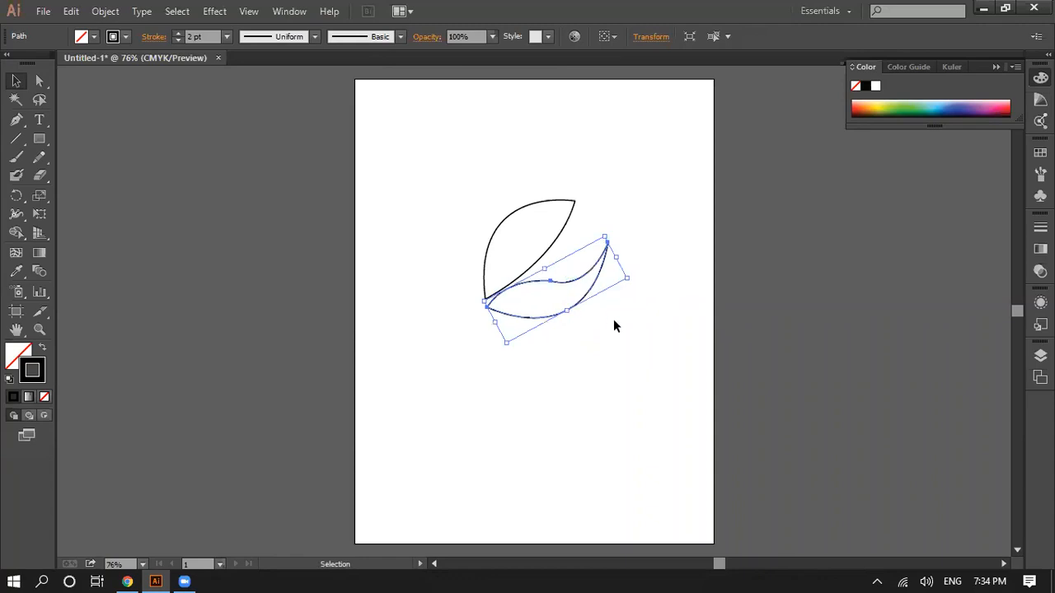
key("Right")
key("Right")
left_click(618, 323)
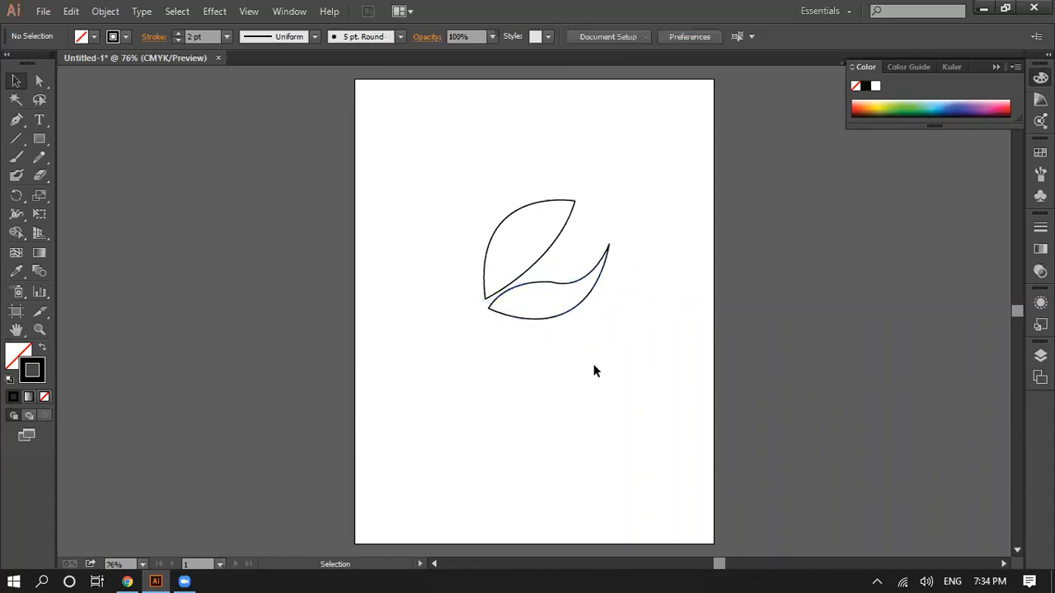
Step: Check the Pepsi logo in Chrome once more, and clear the artboard in Illustrator by deleting the wave and the leaf
left_click(128, 577)
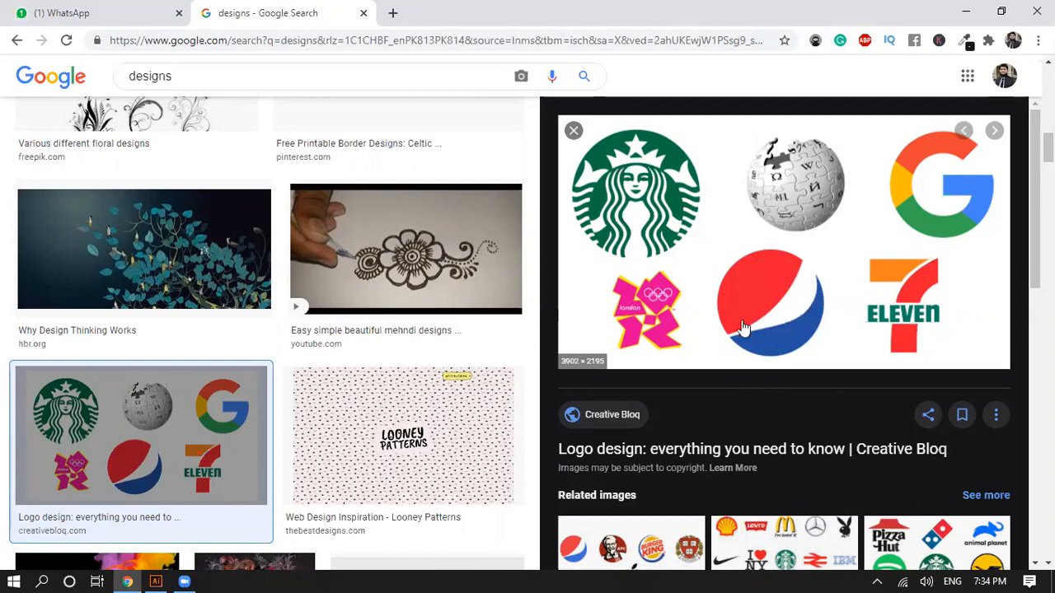
left_click(152, 578)
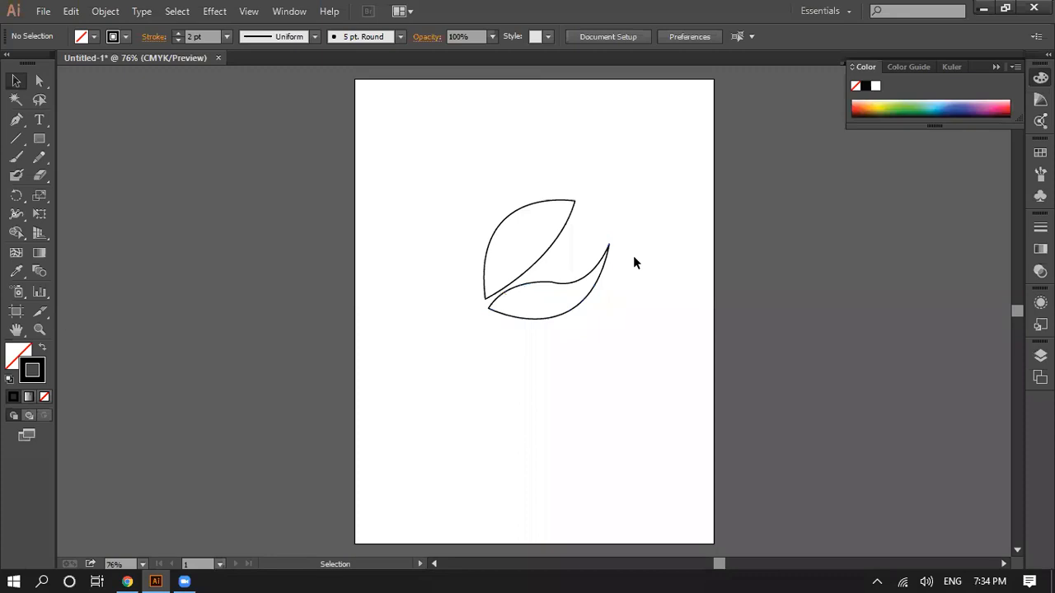
left_click(546, 285)
key("Delete")
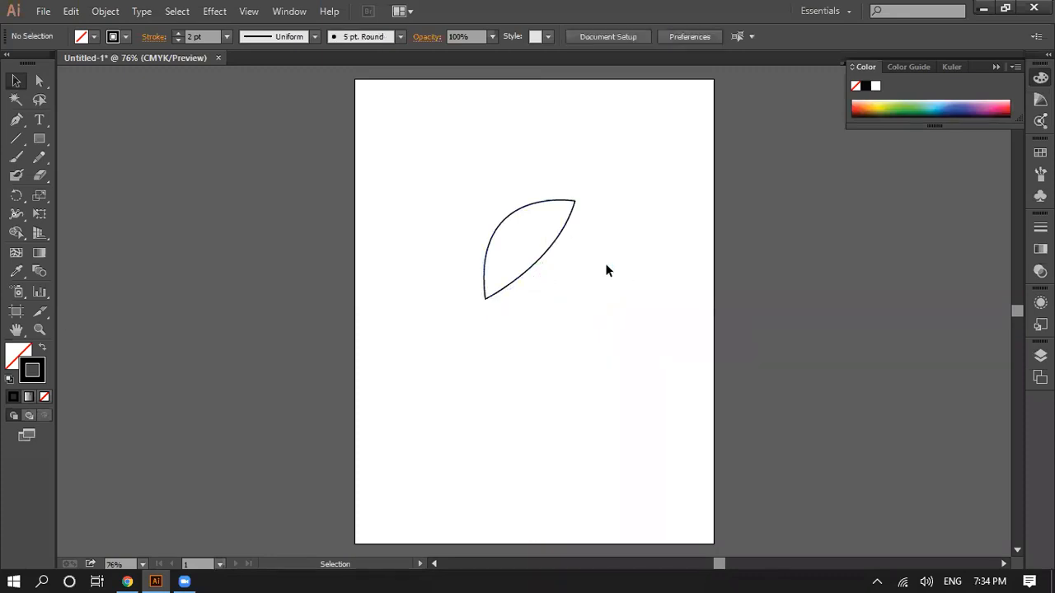
left_click(557, 239)
key("Delete")
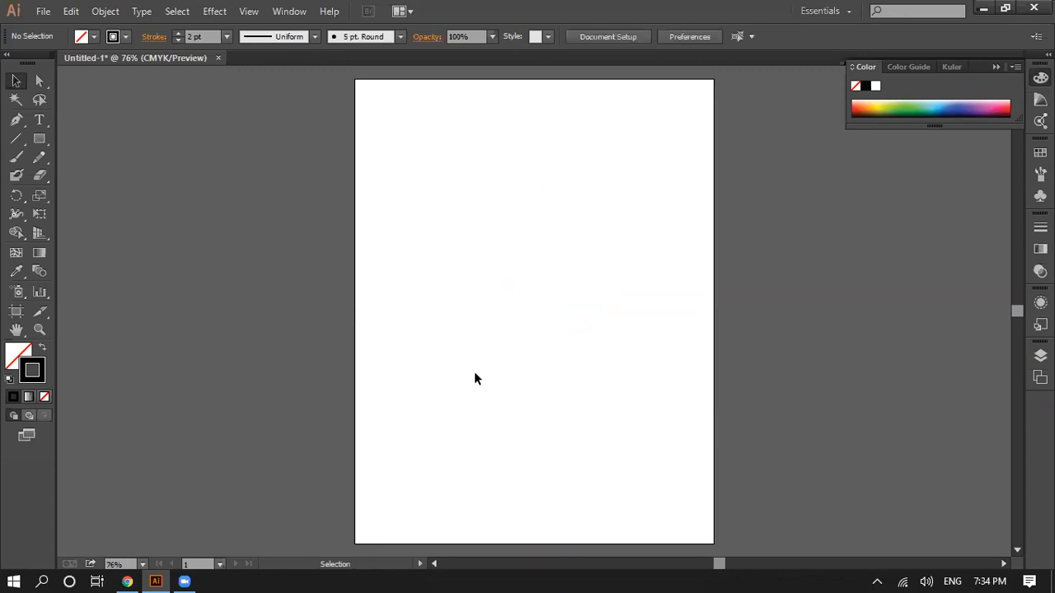
Step: Start a new Pen tool path with an anchor at about X 301 pt, Y 262 pt
left_click(17, 120)
left_click(530, 232)
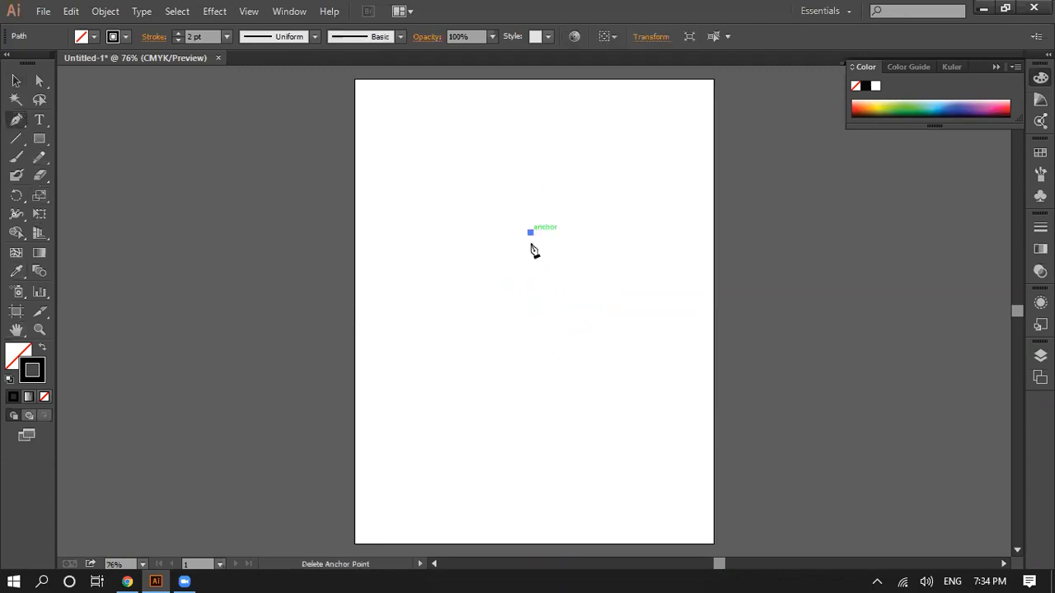
left_click_drag(530, 359, 607, 424)
key("ctrl+z")
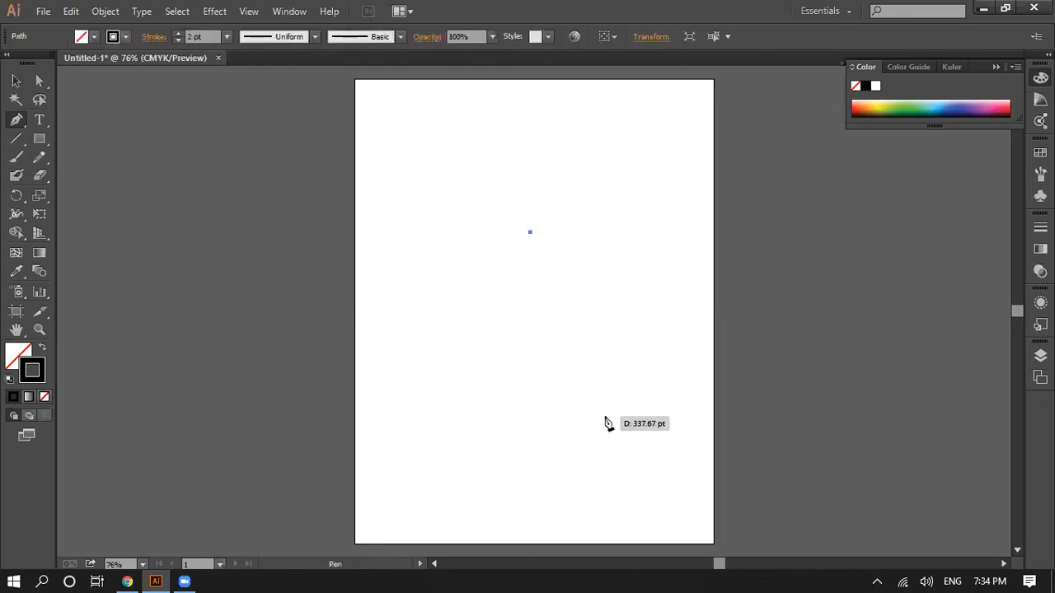
left_click(531, 404)
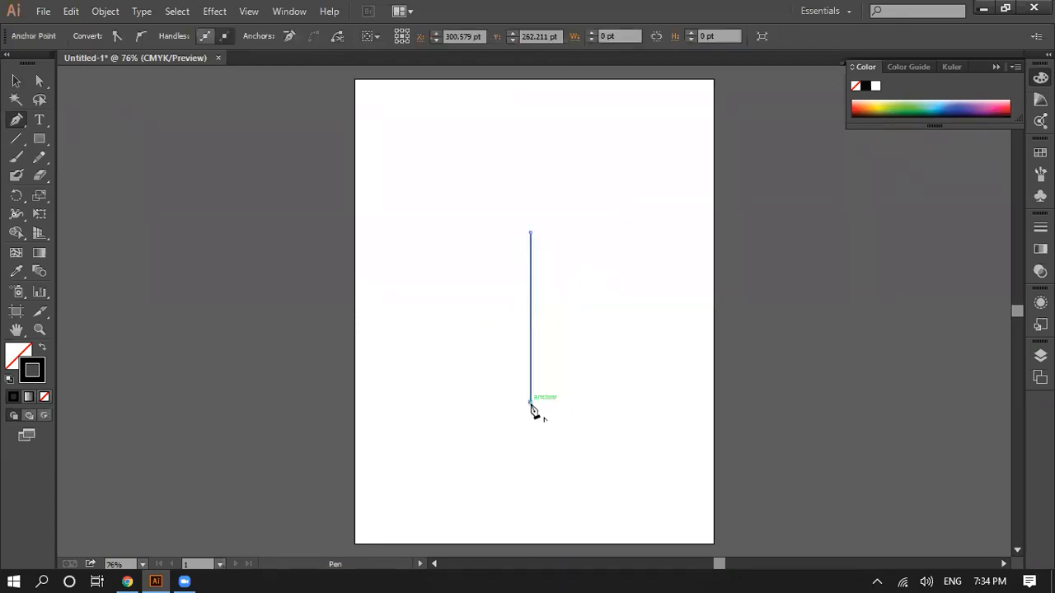
key("ctrl+z")
Step: Draw a left-bowing curve down to about X 301 pt, Y 542 pt, and close the path with a straight vertical edge
left_click_drag(531, 401, 659, 497)
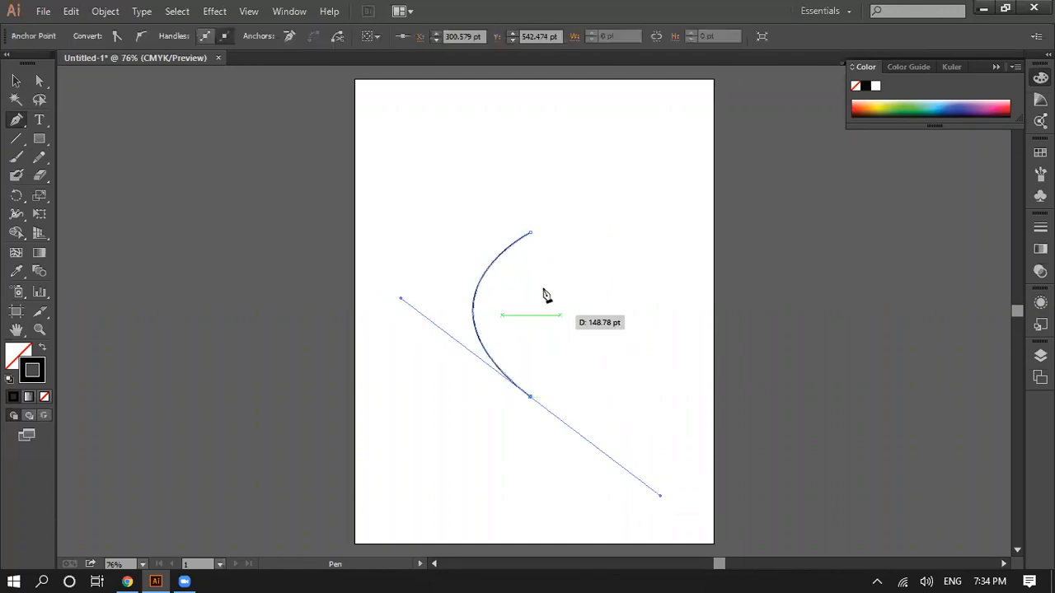
left_click(531, 397)
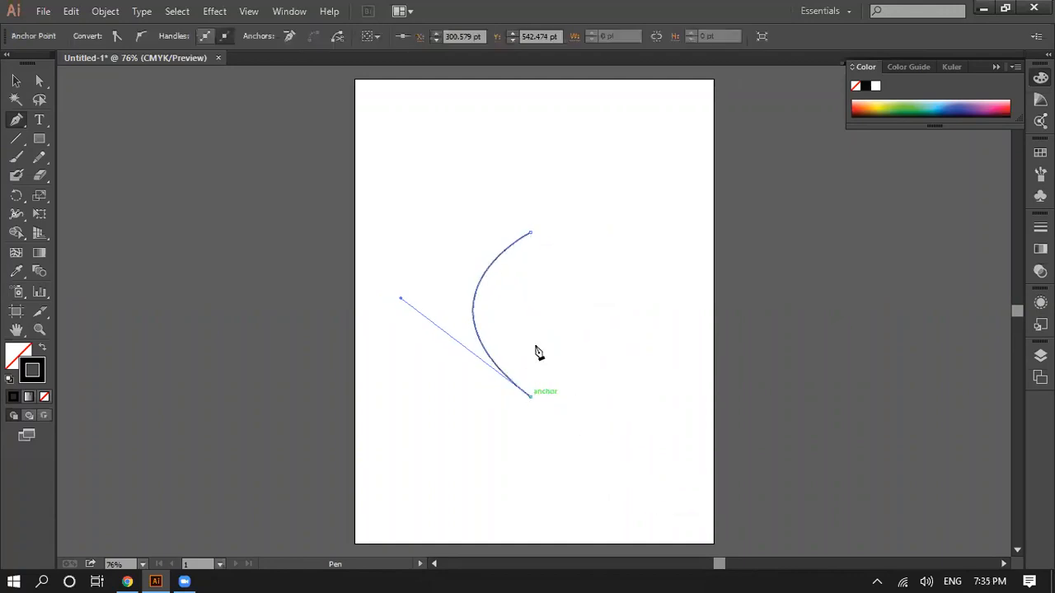
left_click(530, 233)
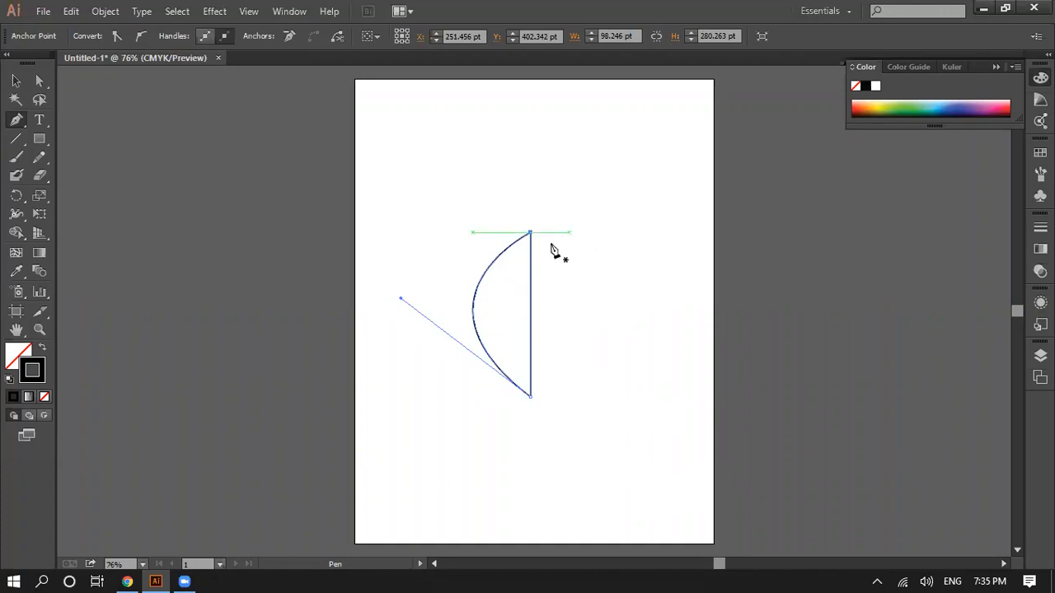
Step: Create a mirrored copy of the whole half-leaf path using Transform Each with Reflect X
left_click(39, 82)
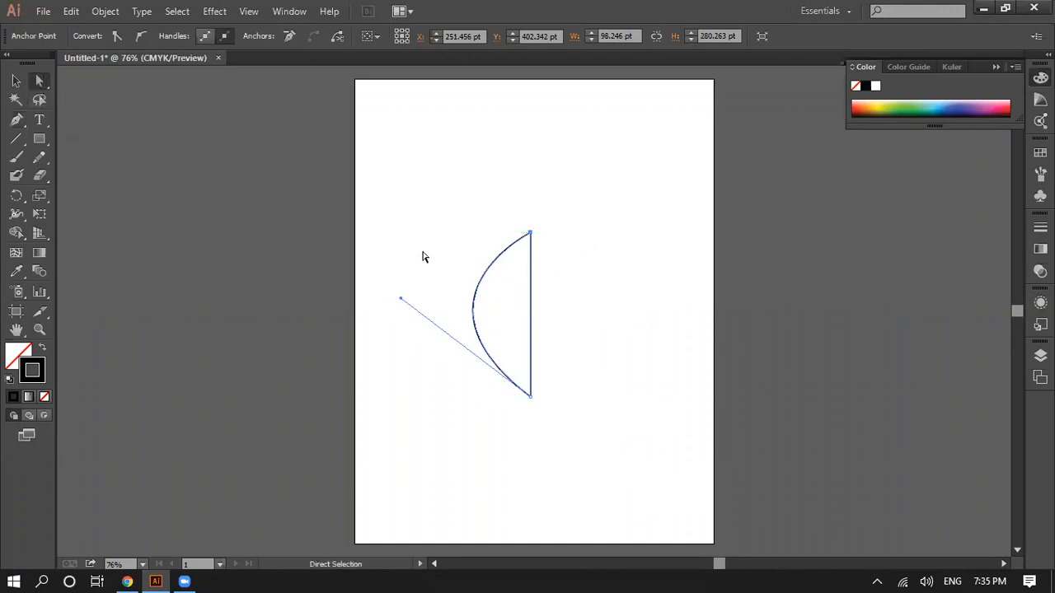
left_click(409, 234)
left_click_drag(448, 220, 594, 414)
right_click(499, 305)
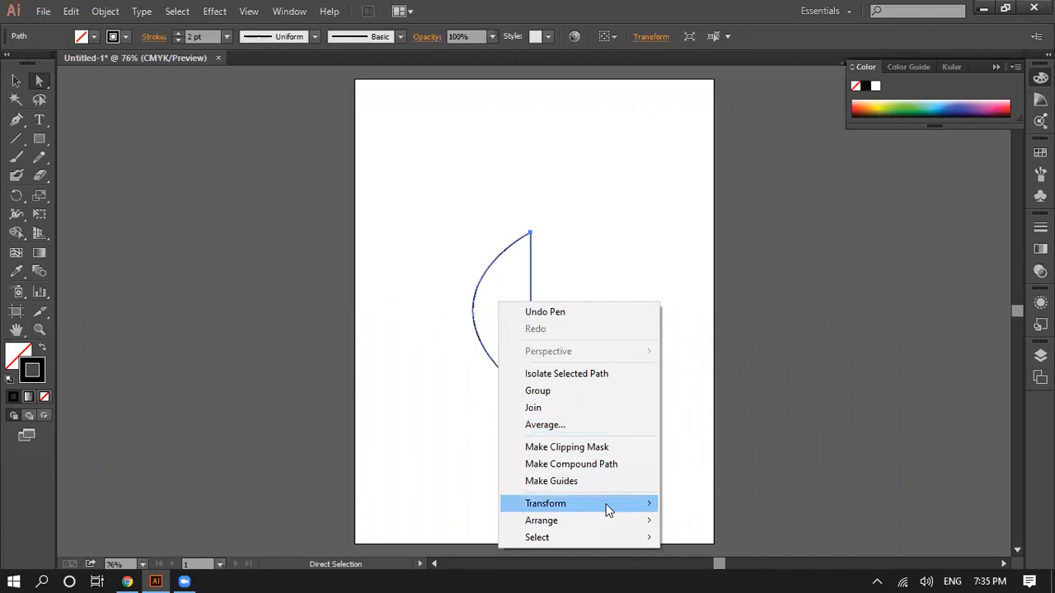
mouse_move(608, 510)
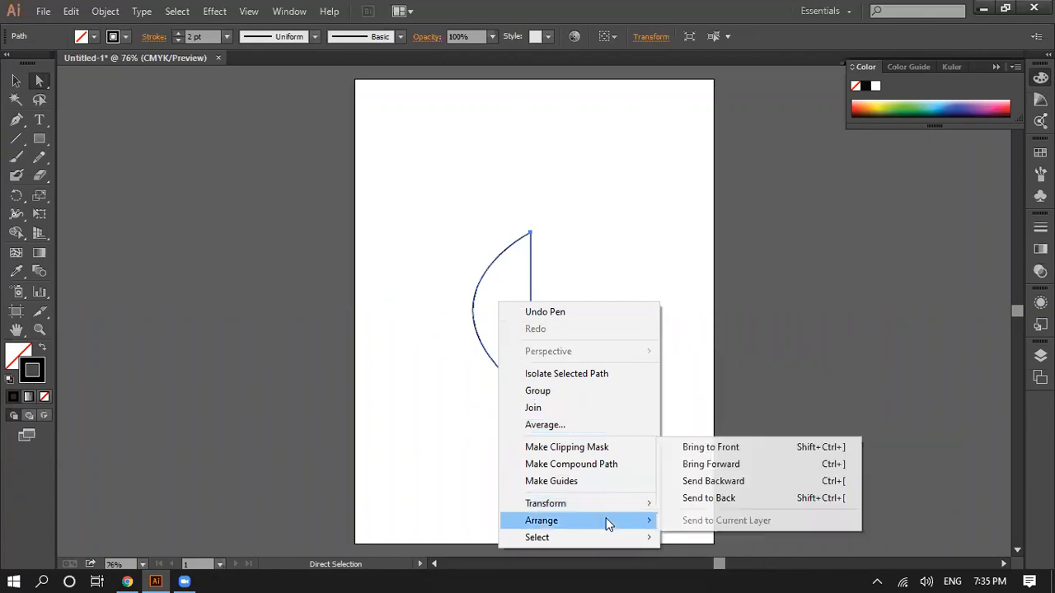
mouse_move(612, 542)
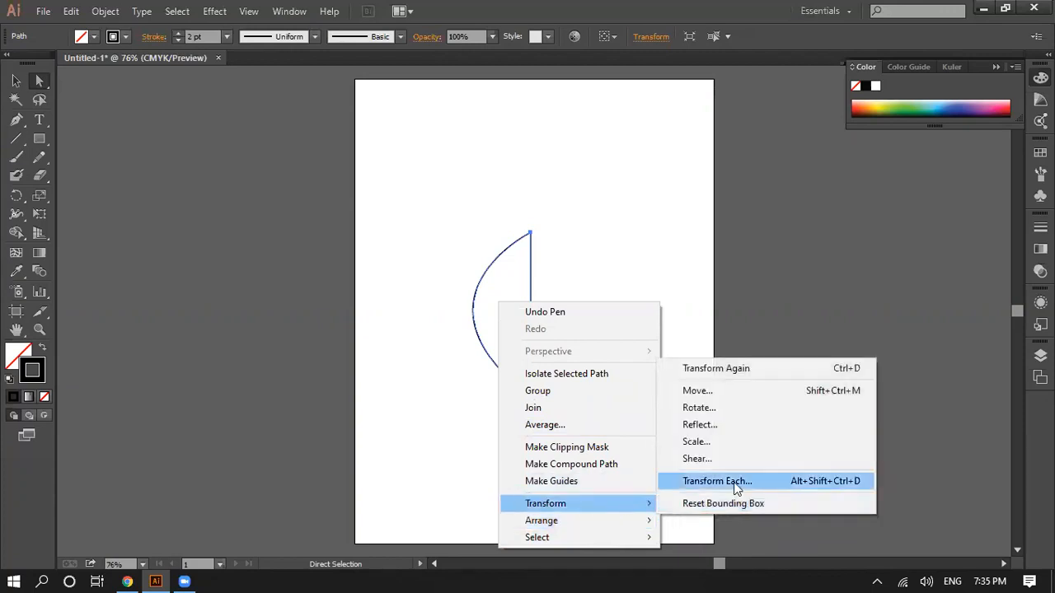
left_click(717, 481)
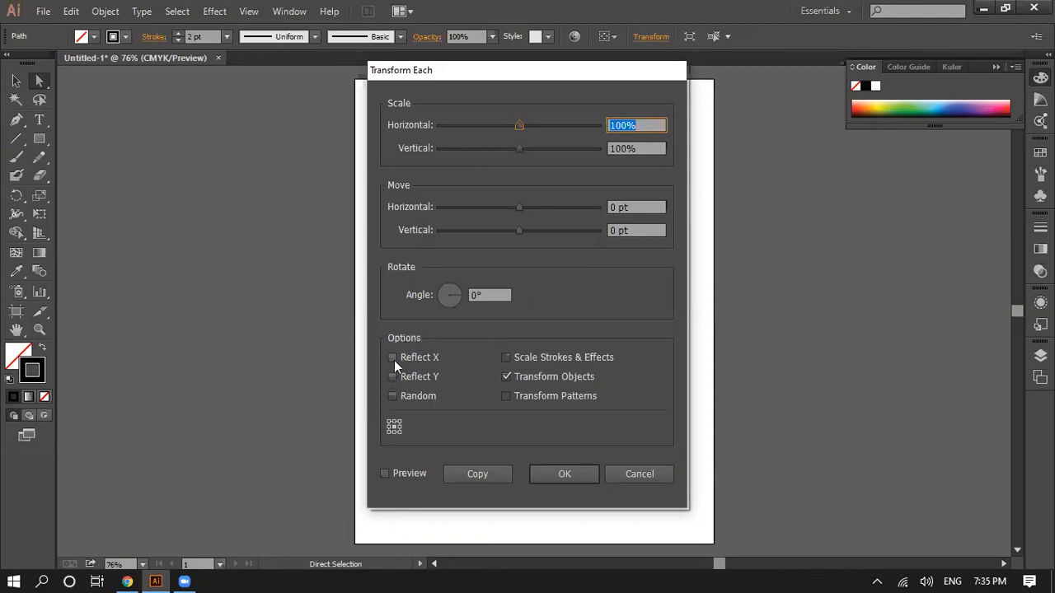
left_click(394, 359)
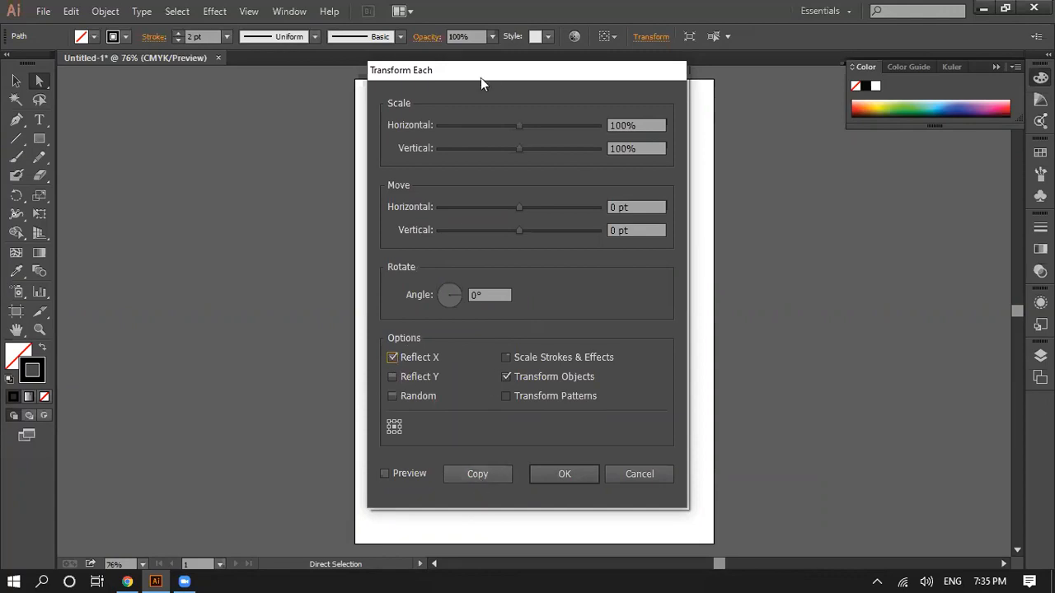
left_click_drag(490, 78, 779, 139)
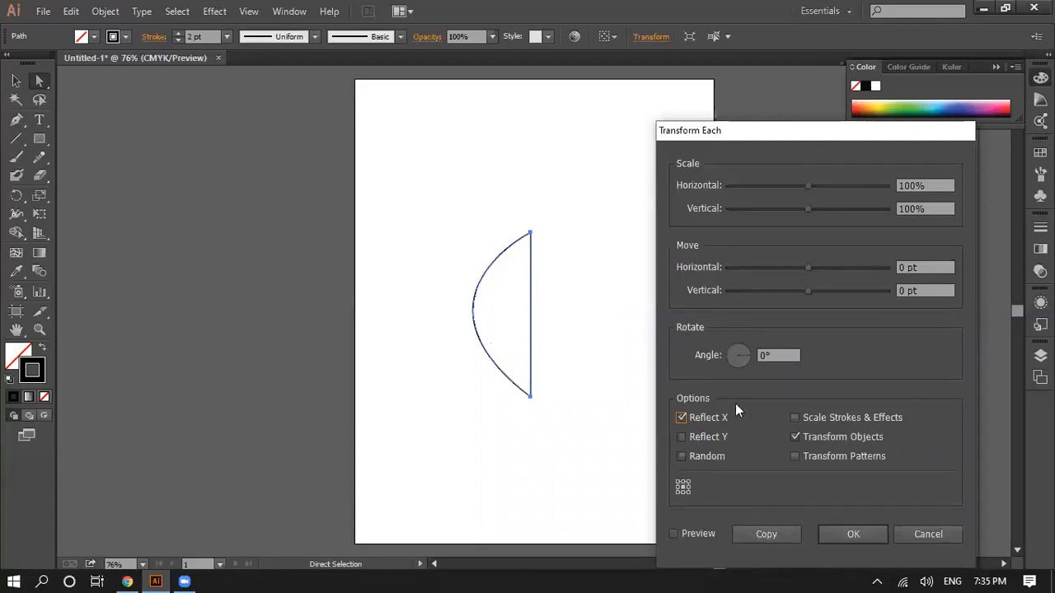
left_click(766, 534)
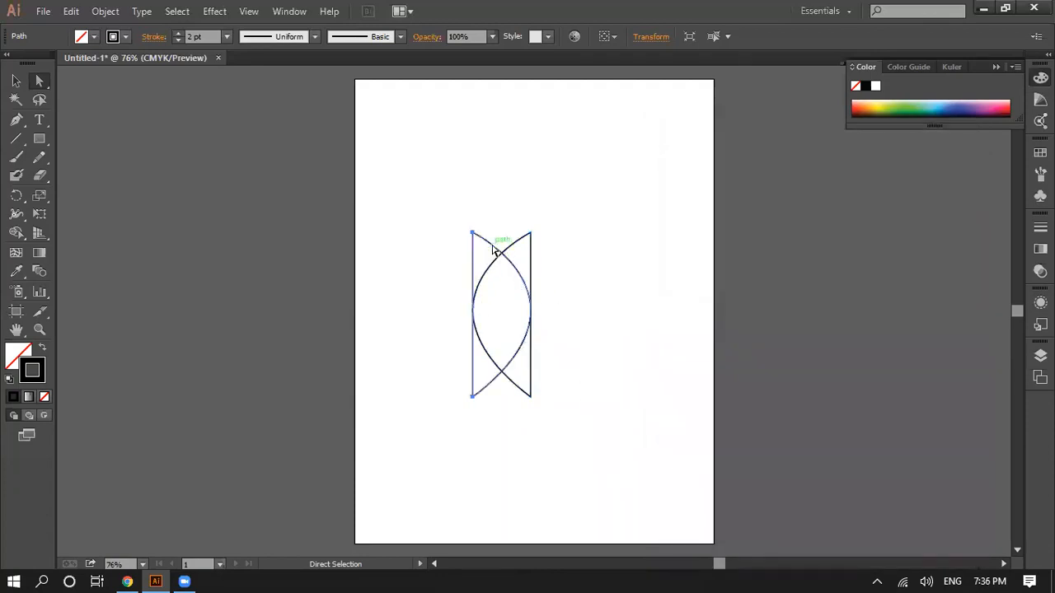
Step: Move the mirrored copy horizontally right until its straight edge coincides with the original half's straight edge
left_click_drag(494, 250, 552, 250)
left_click(627, 304)
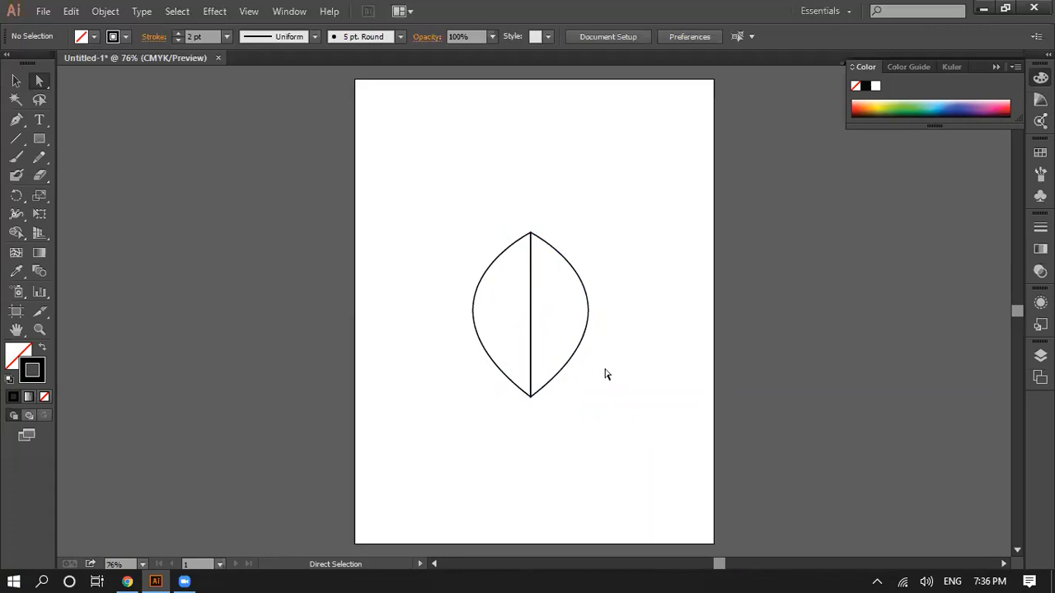
left_click(531, 395)
left_click(619, 427)
left_click_drag(429, 209, 633, 440)
left_click(484, 445)
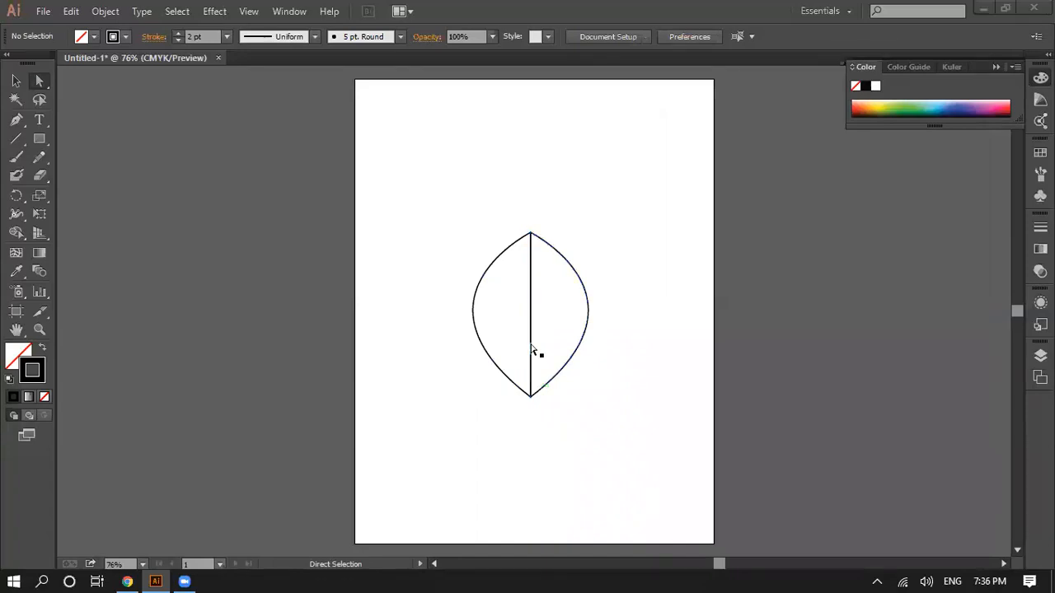
Step: Try to join the two leaf halves into a single path with the Join command
left_click_drag(449, 216, 617, 424)
left_click_drag(450, 233, 659, 389)
right_click(558, 303)
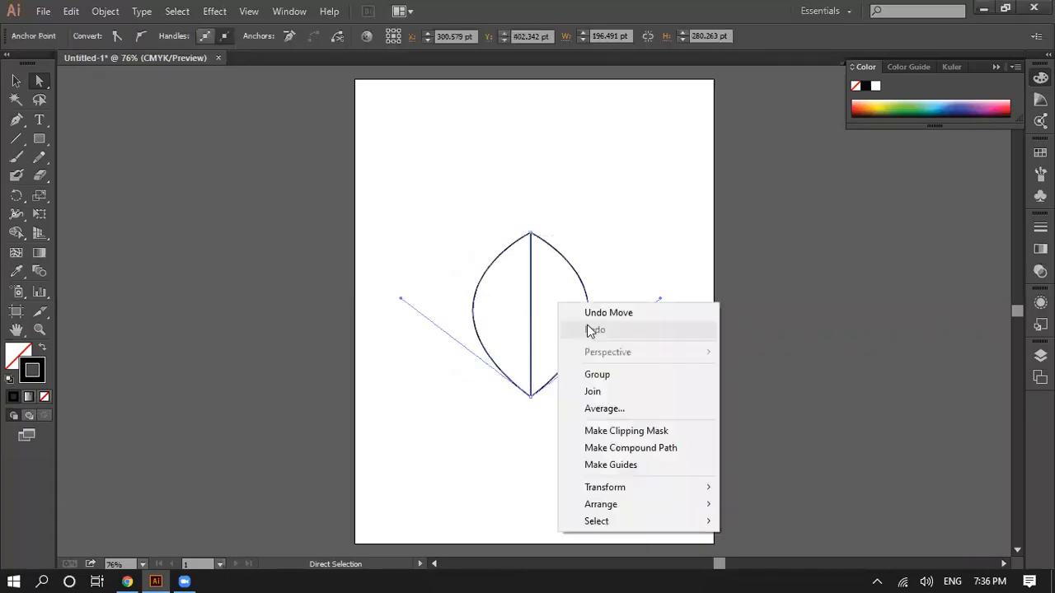
left_click(604, 392)
key("Return")
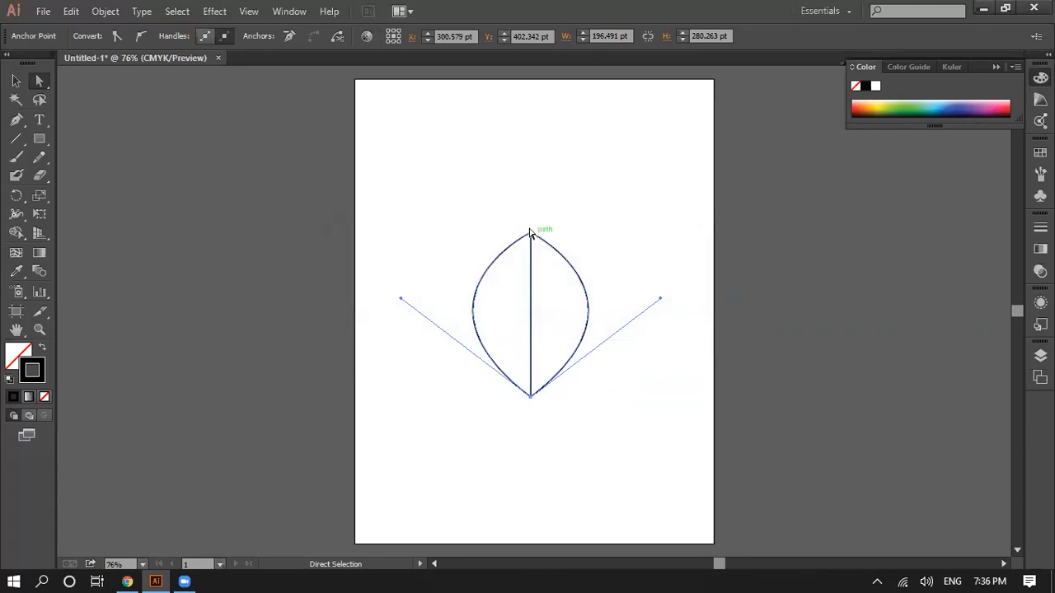
left_click_drag(451, 219, 697, 493)
right_click(539, 262)
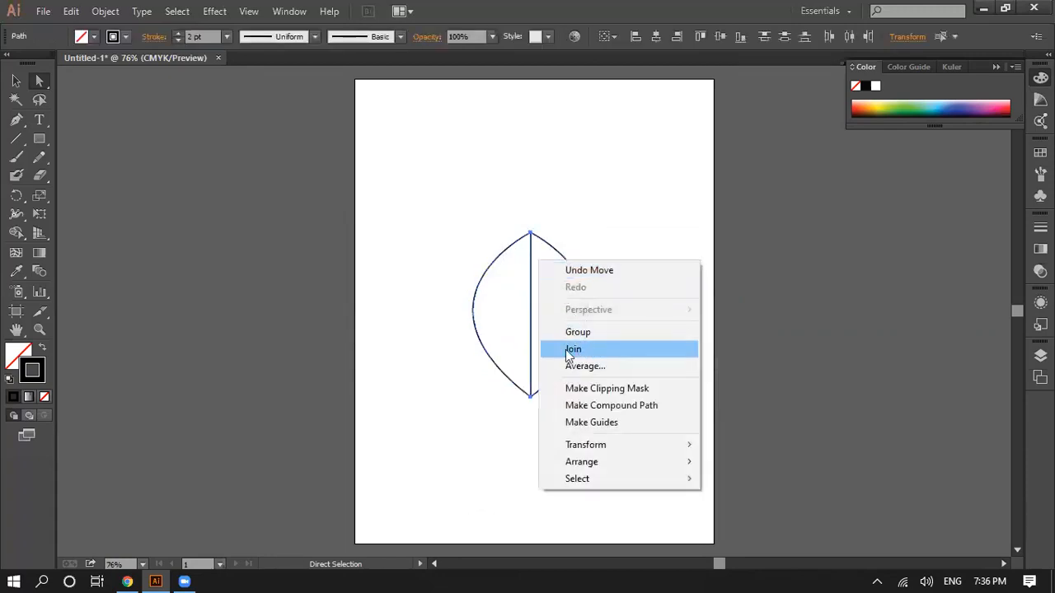
left_click(586, 220)
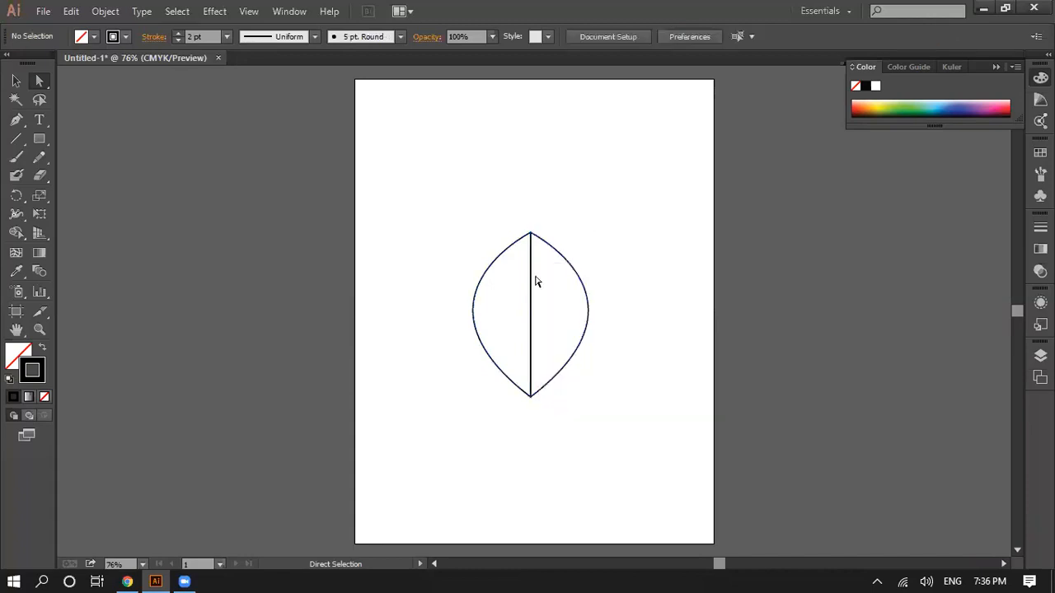
left_click_drag(457, 214, 619, 437)
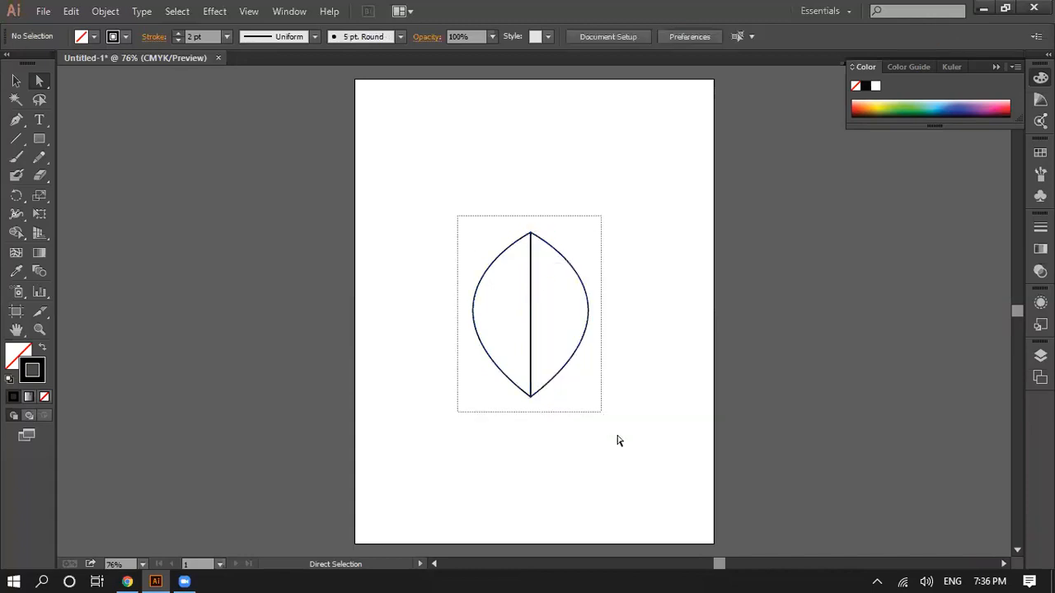
right_click(528, 323)
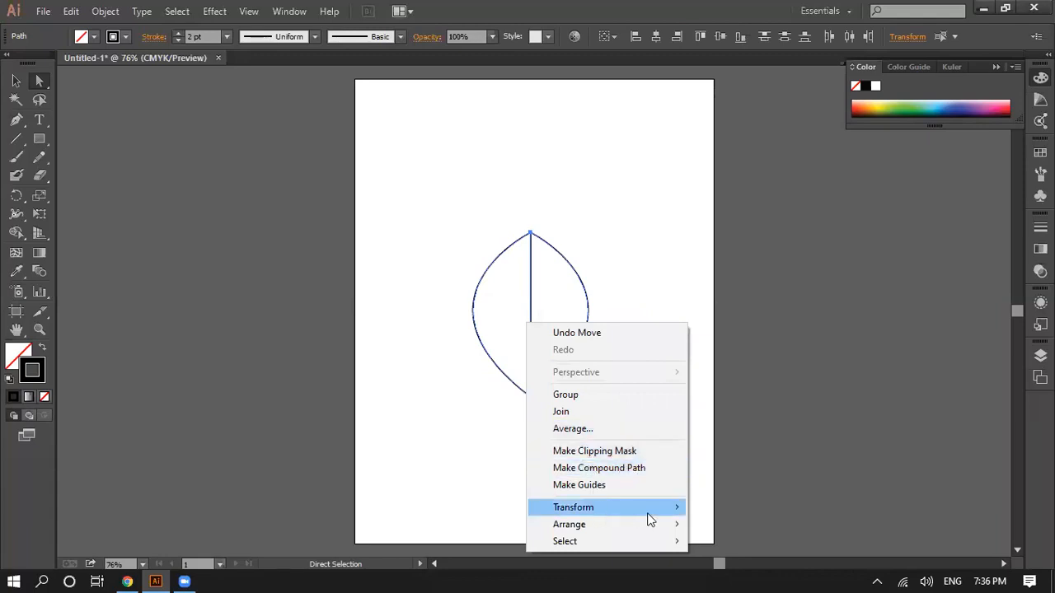
mouse_move(650, 508)
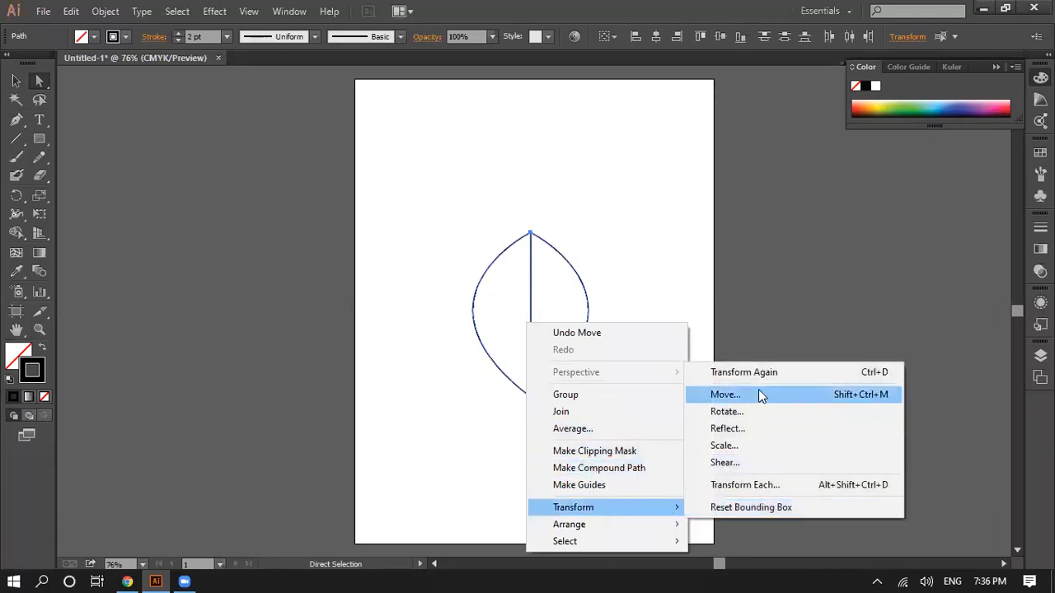
mouse_move(626, 524)
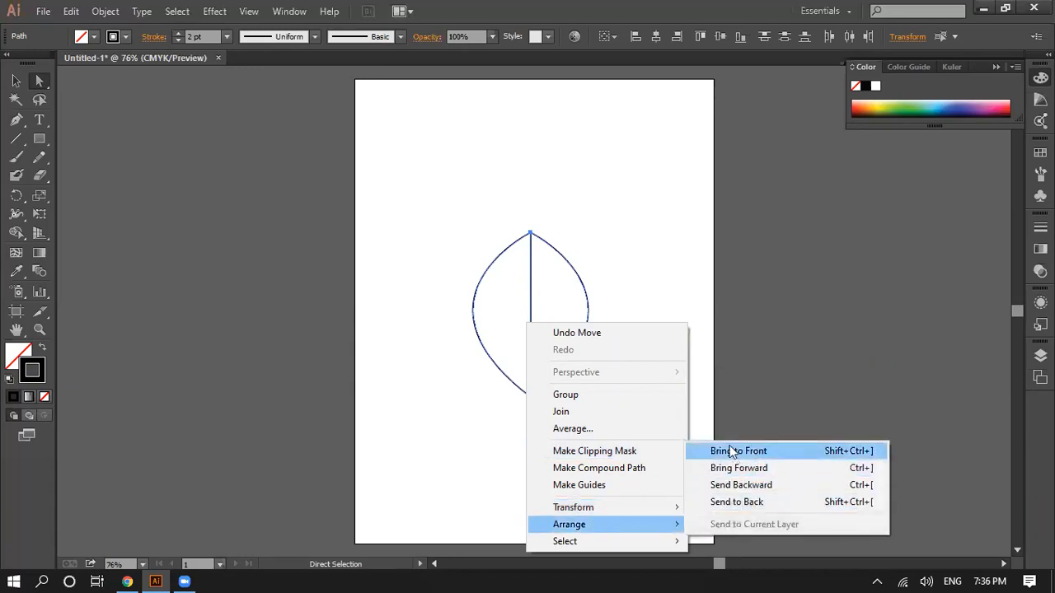
left_click(707, 371)
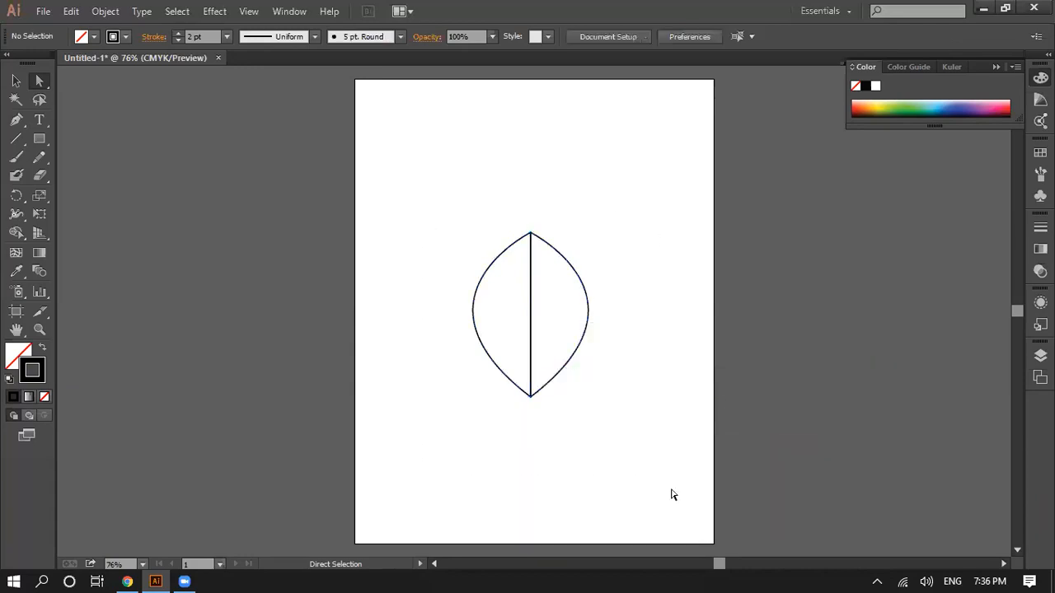
Step: Move the leaf up and pull the right half's lower tip outward, and undo both changes
left_click(531, 322)
left_click_drag(530, 232, 531, 170)
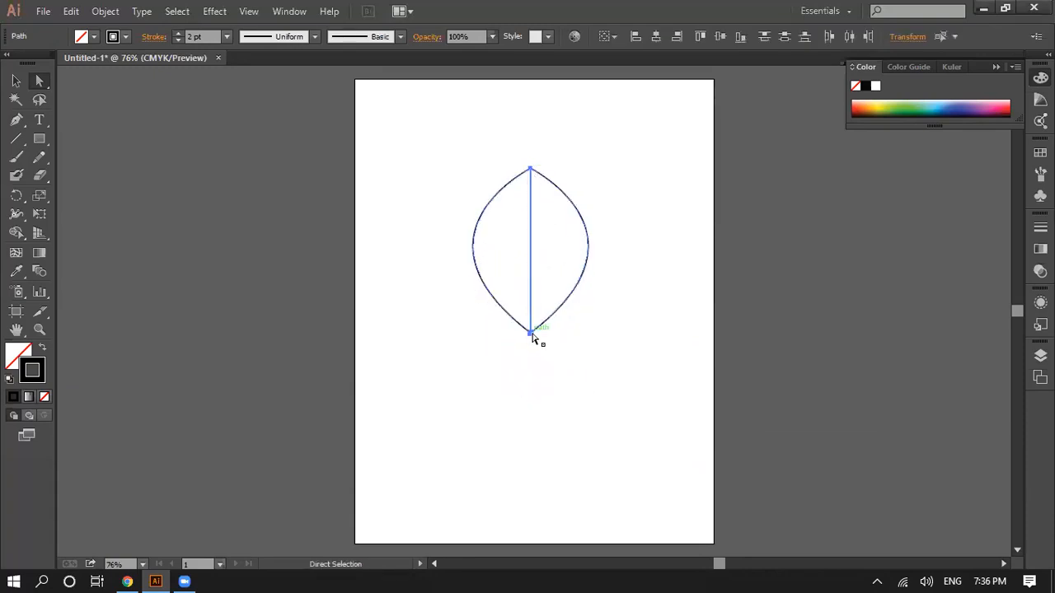
left_click(540, 346)
left_click_drag(531, 334, 651, 345)
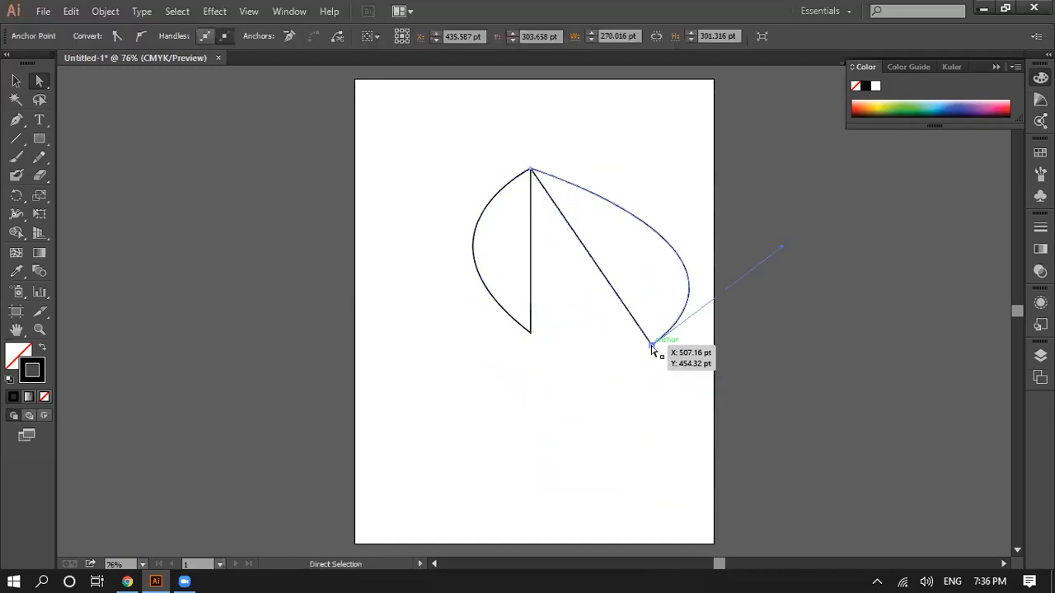
key("ctrl+z")
key("ctrl+z")
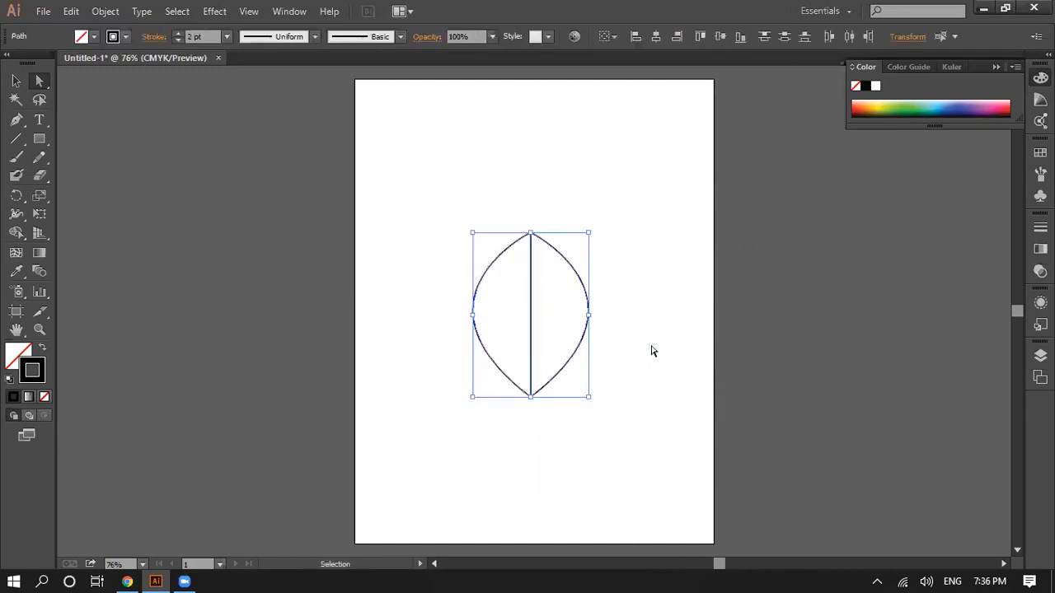
Step: Undo the leaf construction back to the open left-bowing curve and delete that curve from the artboard
left_click(651, 351)
key("ctrl+z")
key("ctrl+z")
key("ctrl+z")
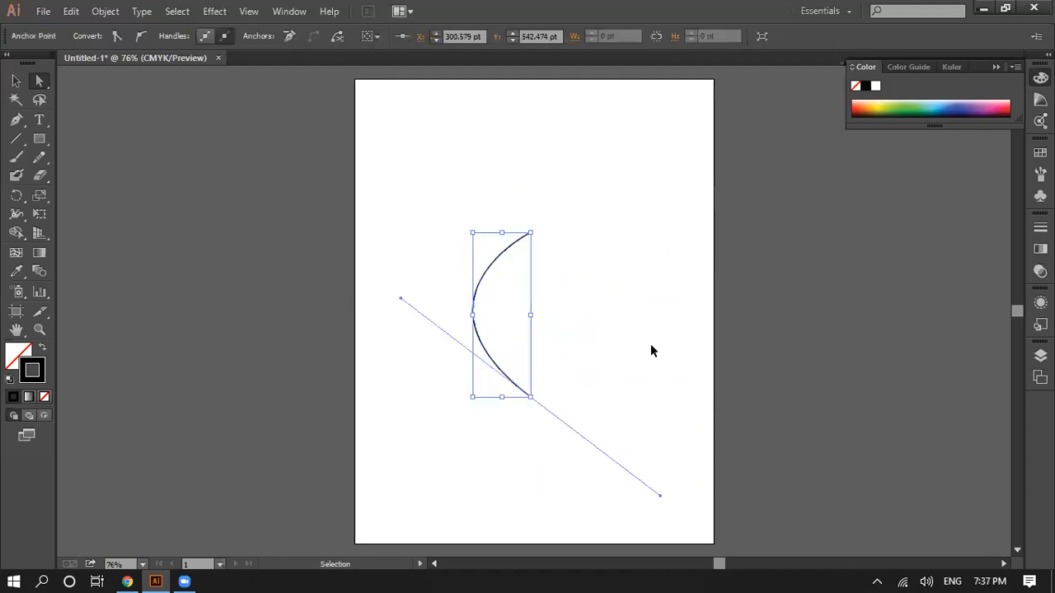
key("a")
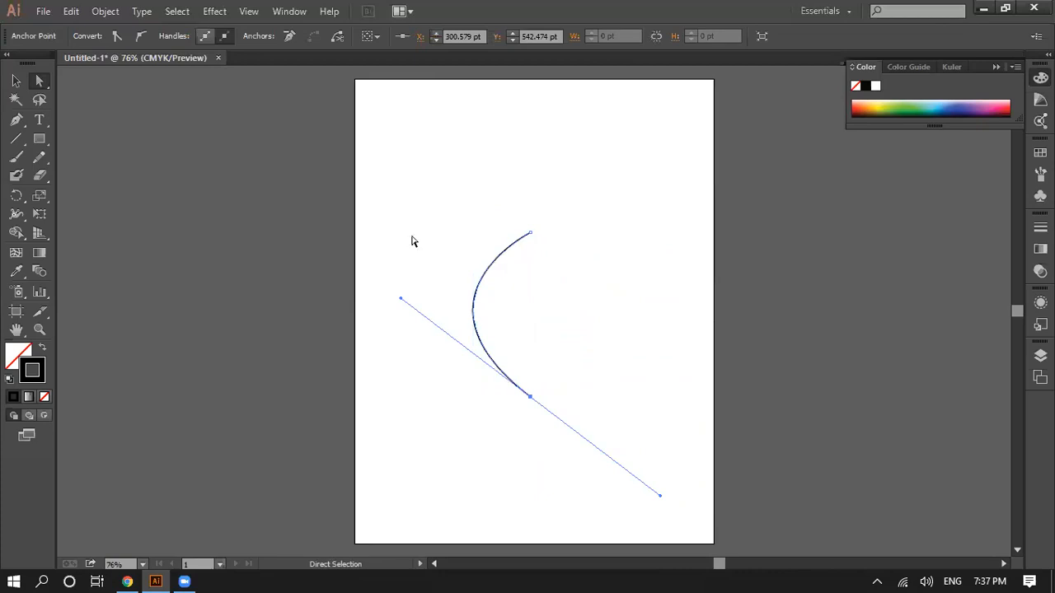
key("v")
key("Delete")
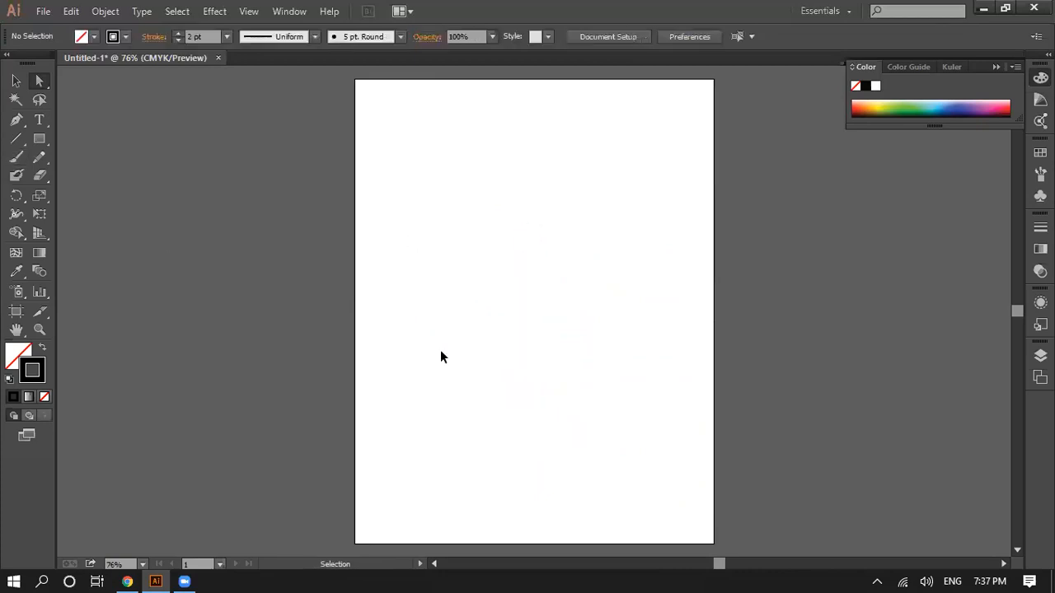
Step: Draw a left-bowing Pen curve from the artboard's upper middle straight down to about X 294 pt, Y 510 pt
left_click(16, 120)
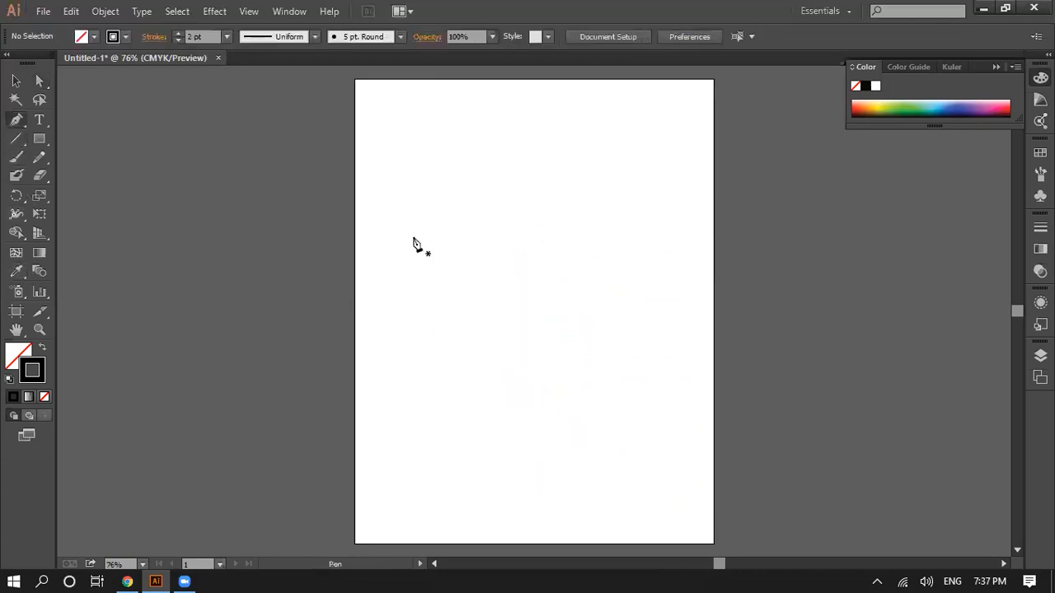
left_click(525, 204)
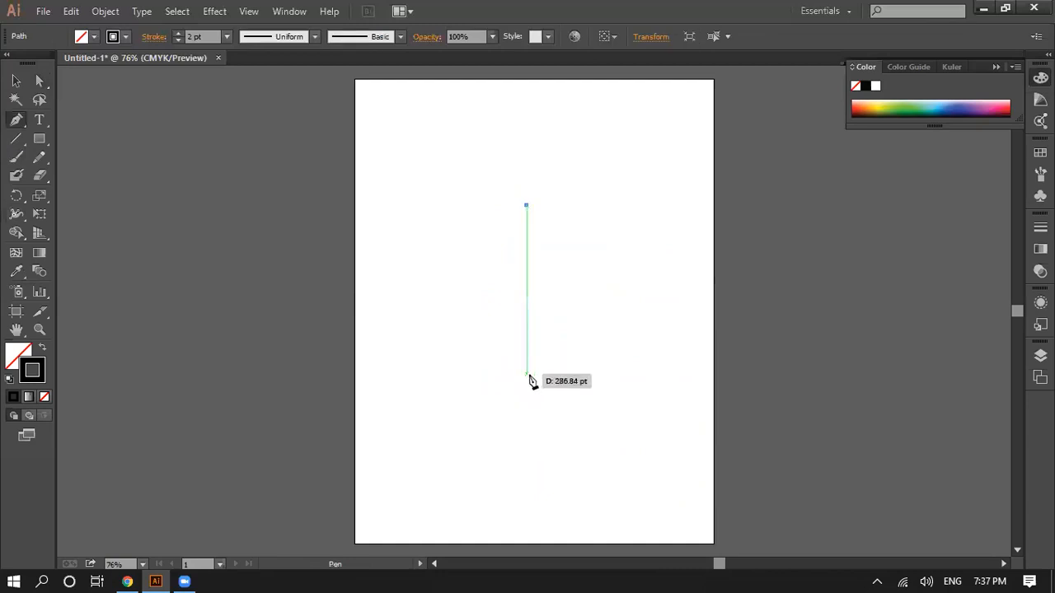
left_click_drag(527, 378, 676, 471)
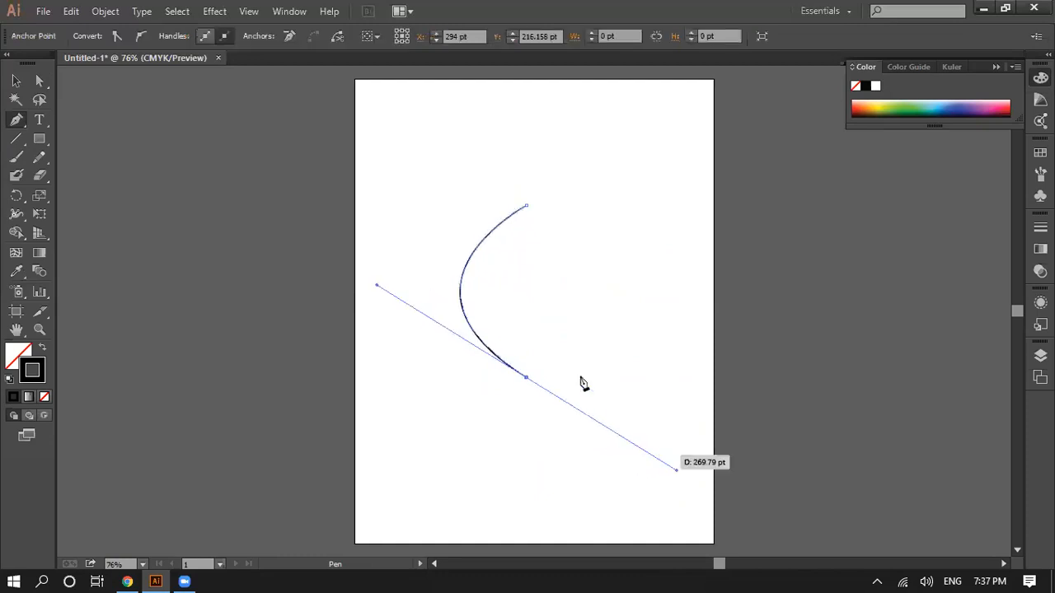
left_click(537, 365)
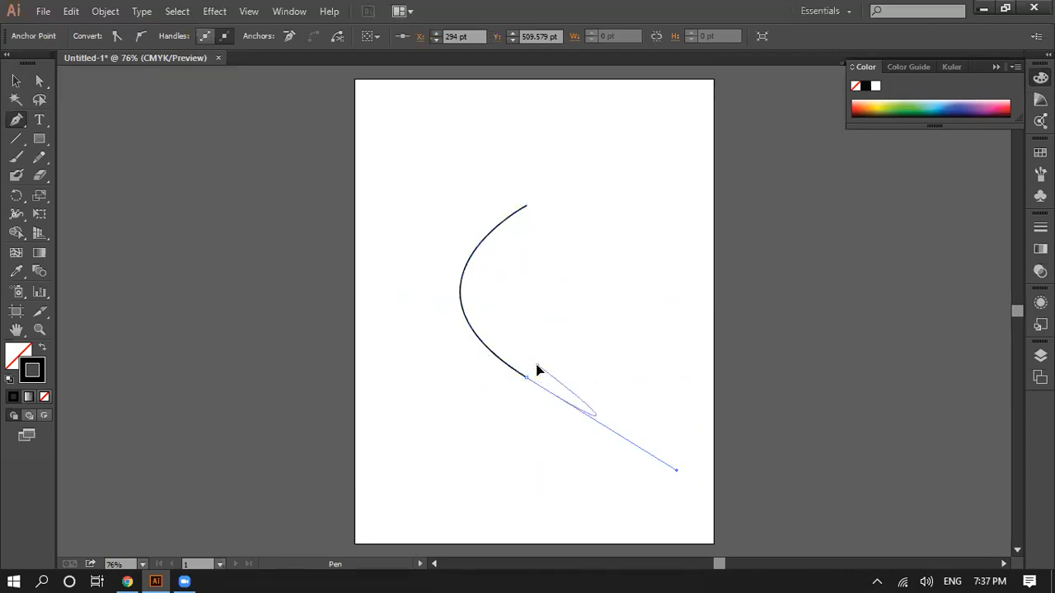
left_click_drag(537, 365, 485, 385)
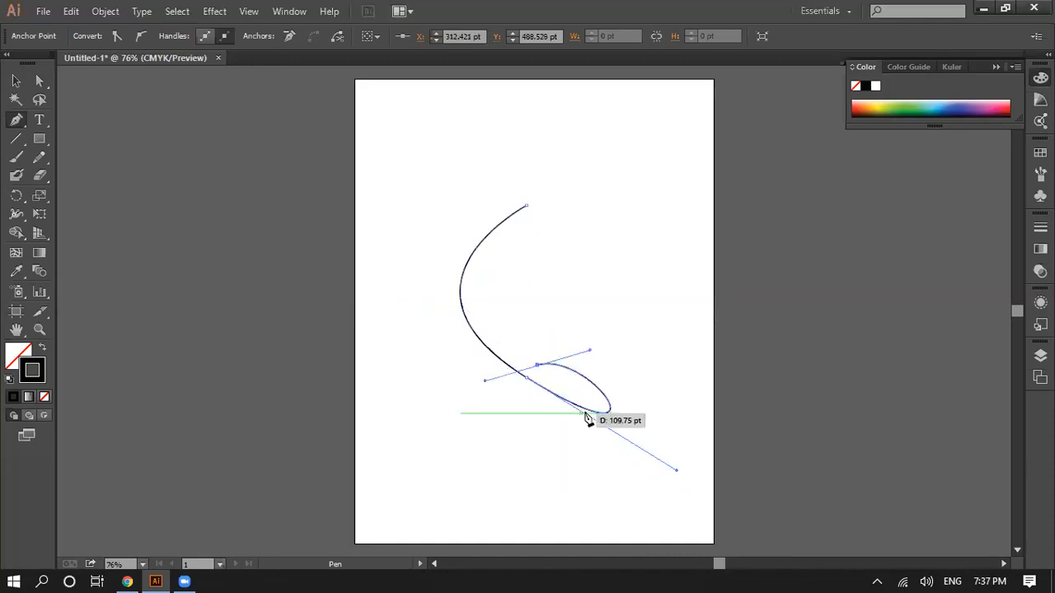
key("ctrl")
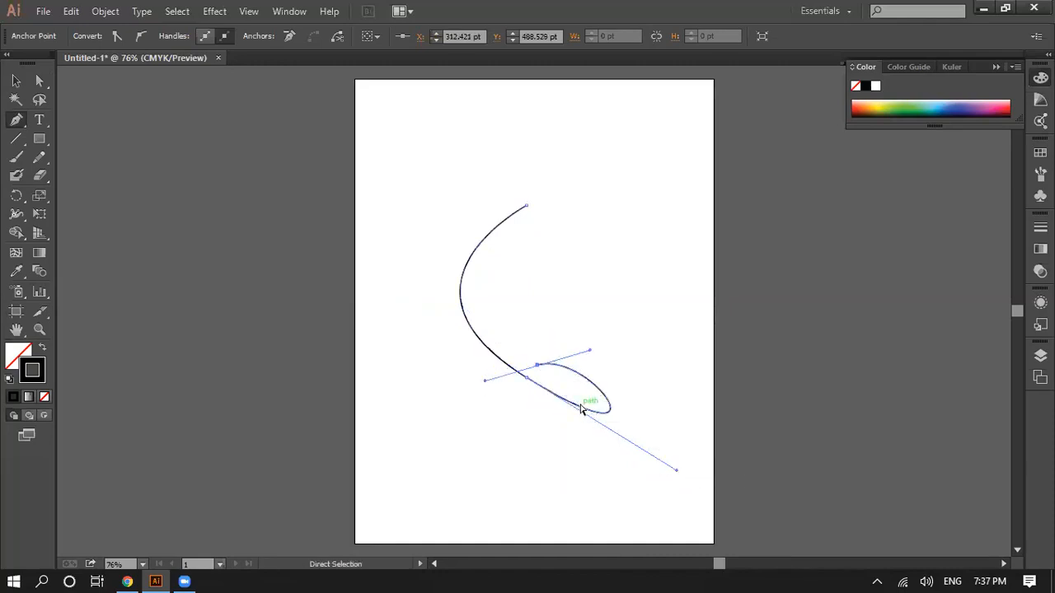
key("ctrl+z")
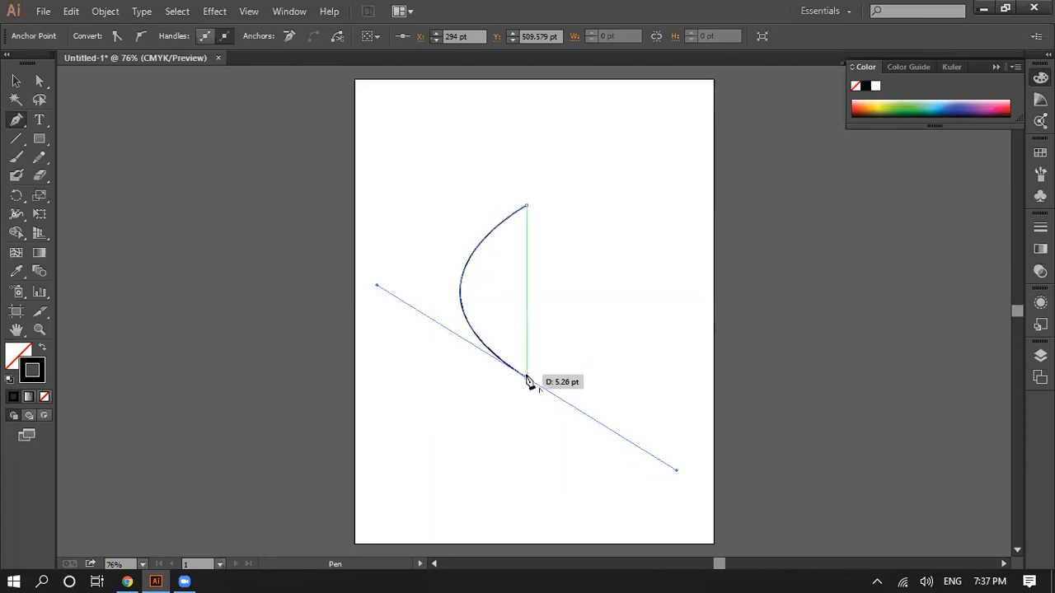
Step: Continue the path from the curve's lower end with a small curved notch, ending at about X 366 pt, Y 510 pt
left_click_drag(529, 379, 548, 388)
key("ctrl+z")
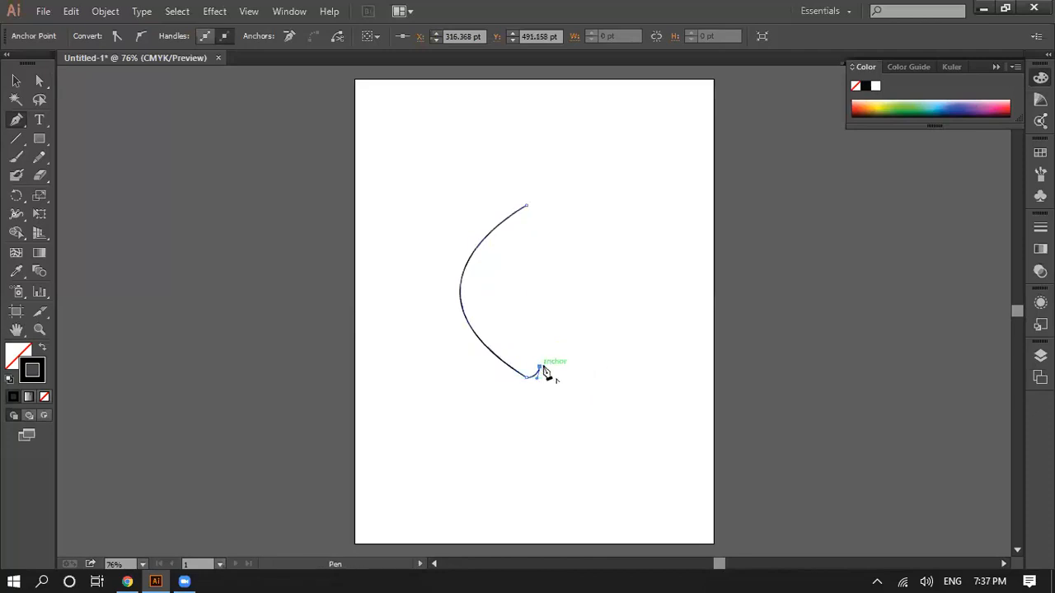
left_click_drag(544, 367, 549, 372)
left_click(545, 367)
left_click_drag(554, 376, 581, 379)
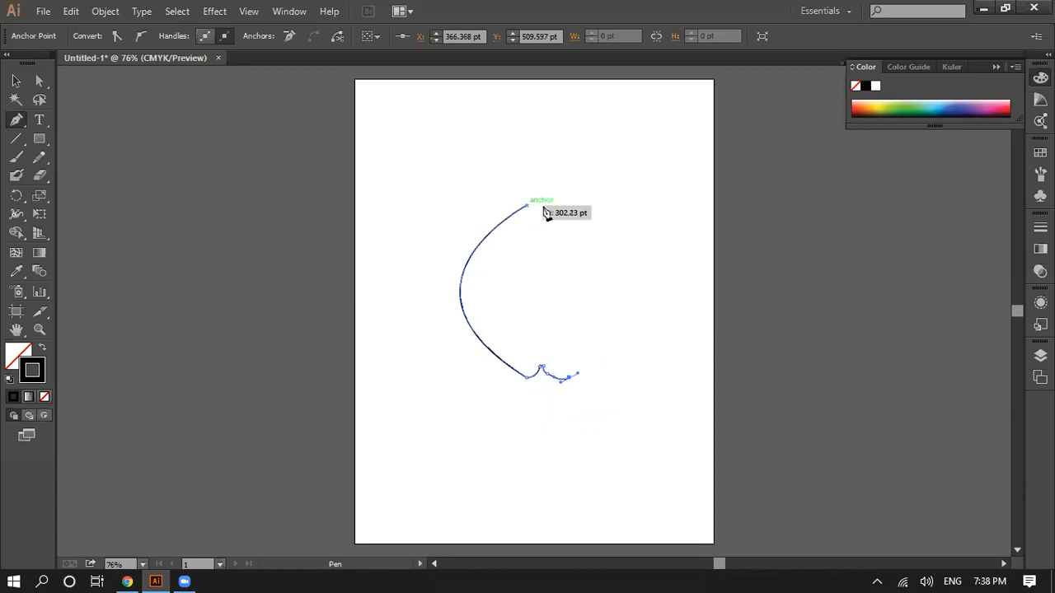
Step: Draw a right-bowing curve up to about X 330 pt, Y 216 pt, and close the path with a shallow dip at the top
left_click_drag(548, 206, 398, 200)
mouse_move(389, 164)
left_mouse_down()
mouse_move(373, 153)
mouse_move(390, 157)
left_mouse_up()
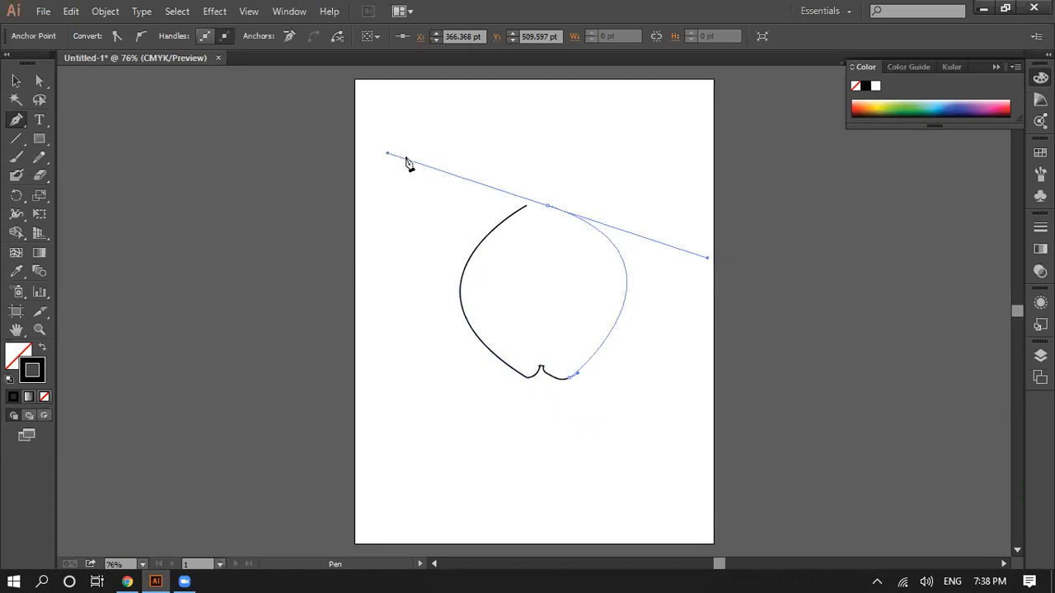
left_click(537, 211)
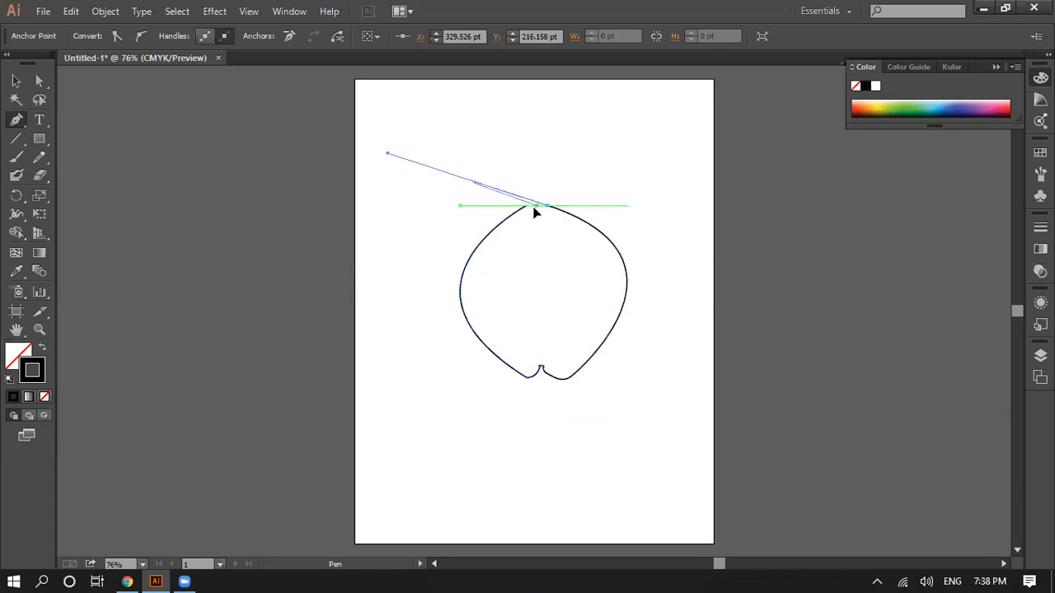
key("ctrl+z")
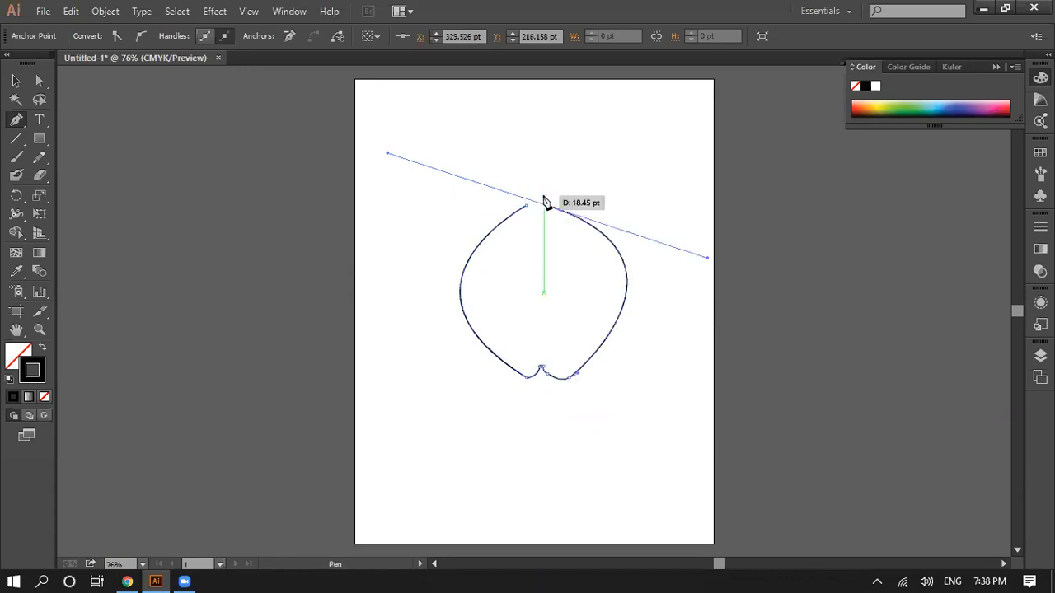
left_click(548, 210)
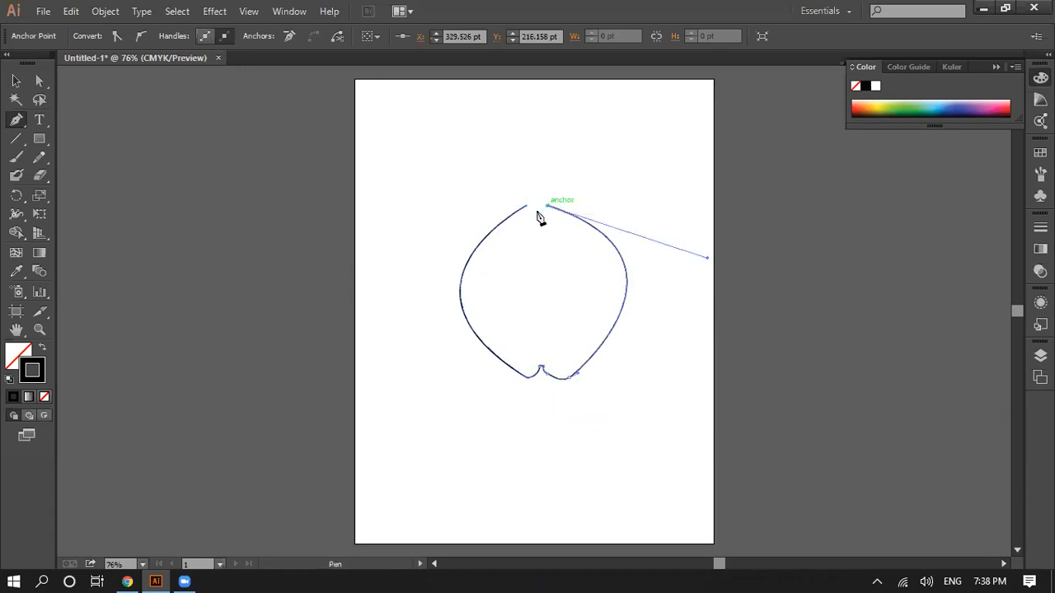
left_click(524, 205)
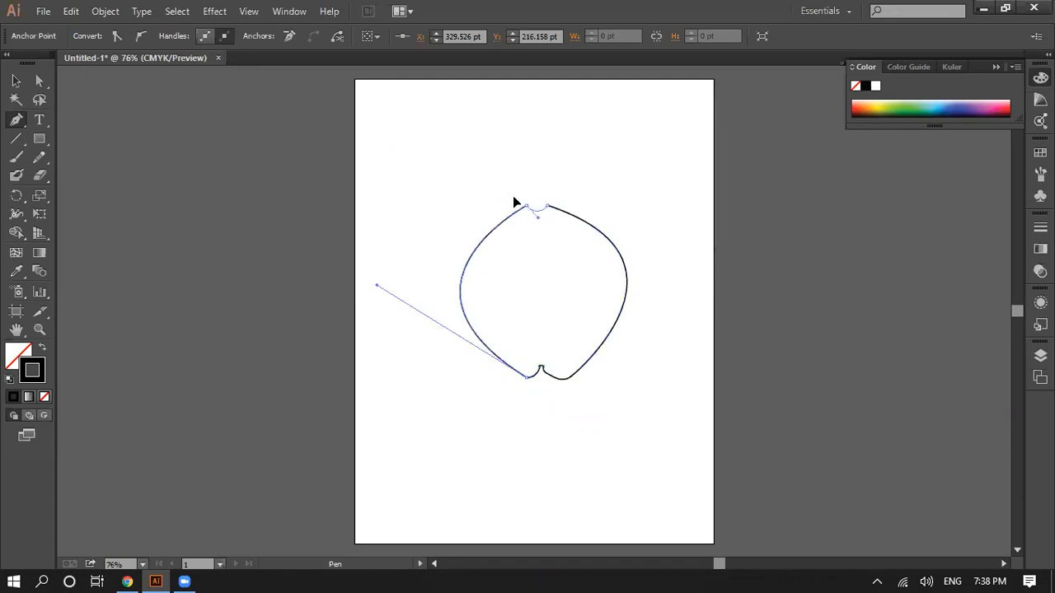
left_click_drag(513, 202, 518, 207)
Step: Draw a short right-bowing stem curve up from the top dip to about X 299 pt, Y 139 pt
left_click(560, 174)
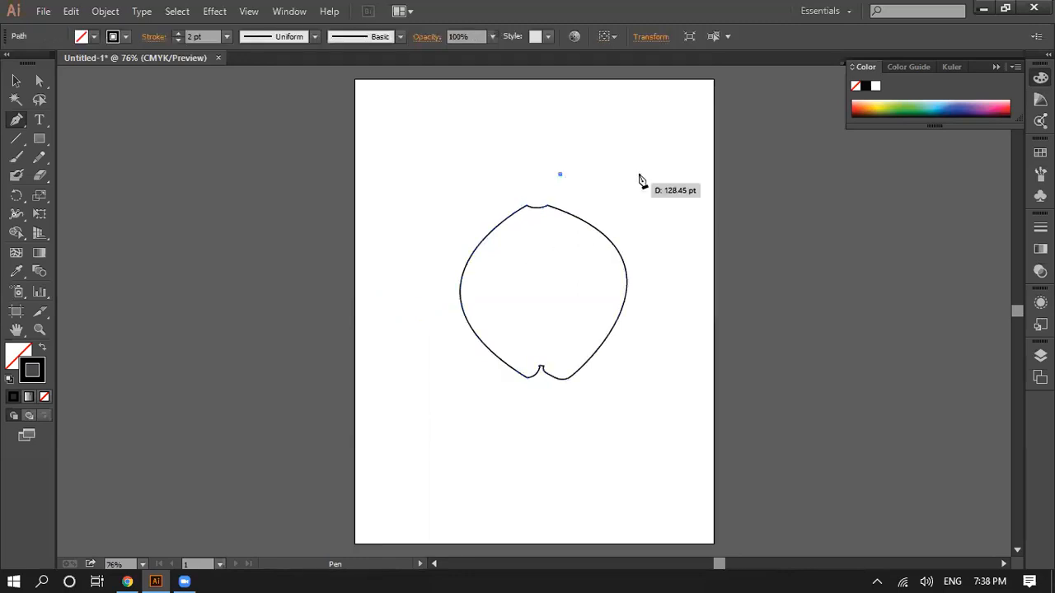
key("ctrl+z")
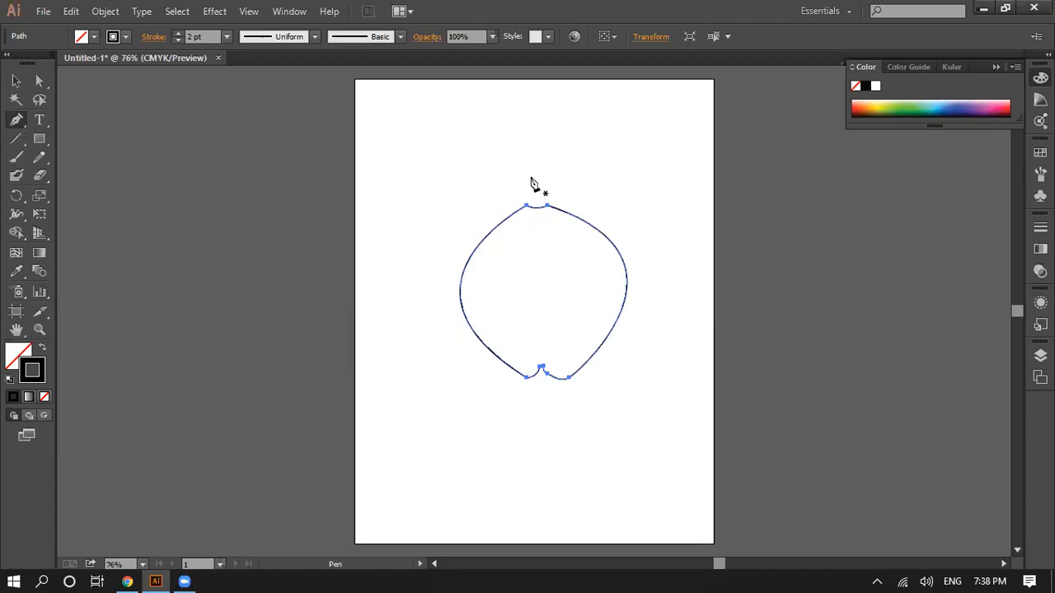
left_click_drag(534, 181, 507, 138)
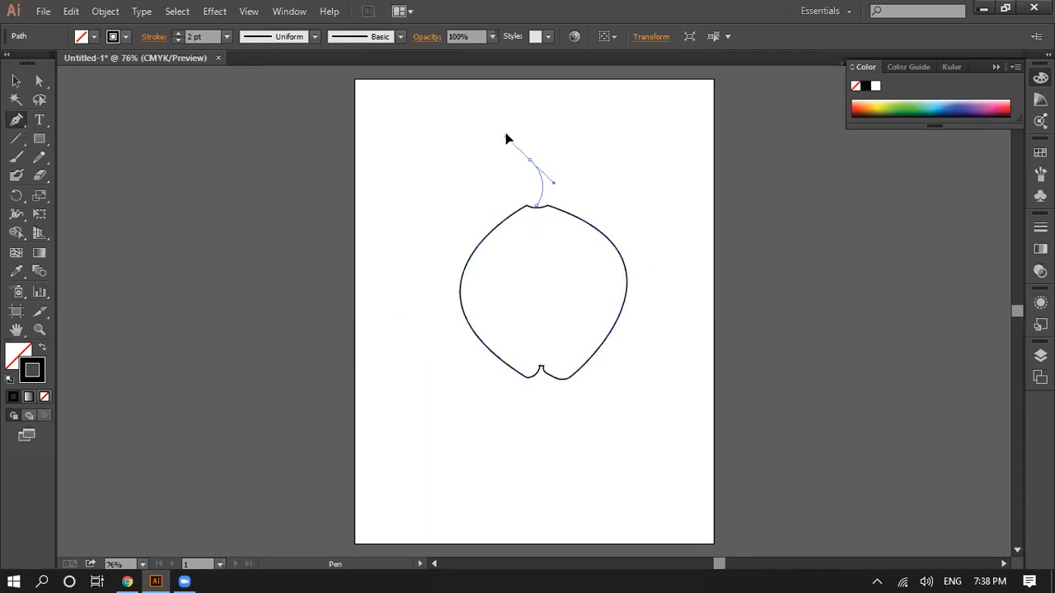
left_click_drag(591, 181, 624, 182)
key("ctrl+z")
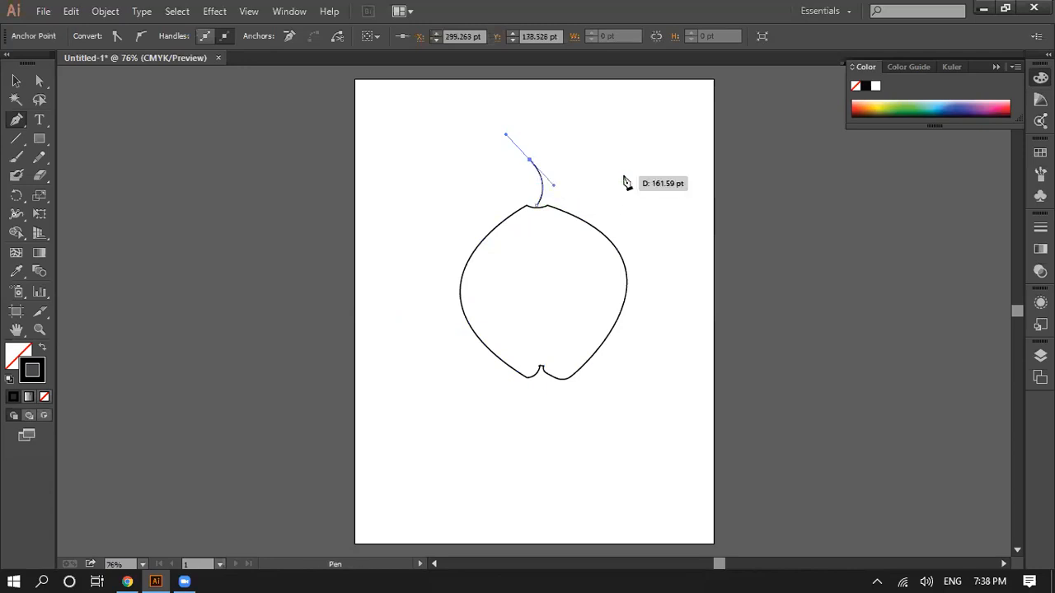
Step: Try extending the stem curve down past the fruit shape, removing its end anchor's outgoing handle between attempts
left_click_drag(423, 405, 425, 449)
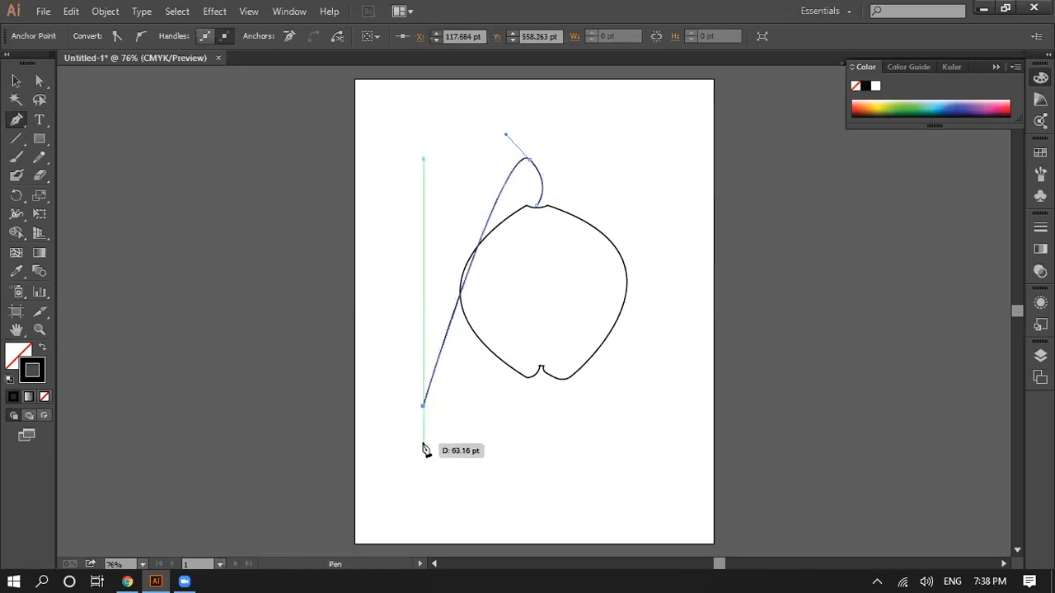
key("ctrl+z")
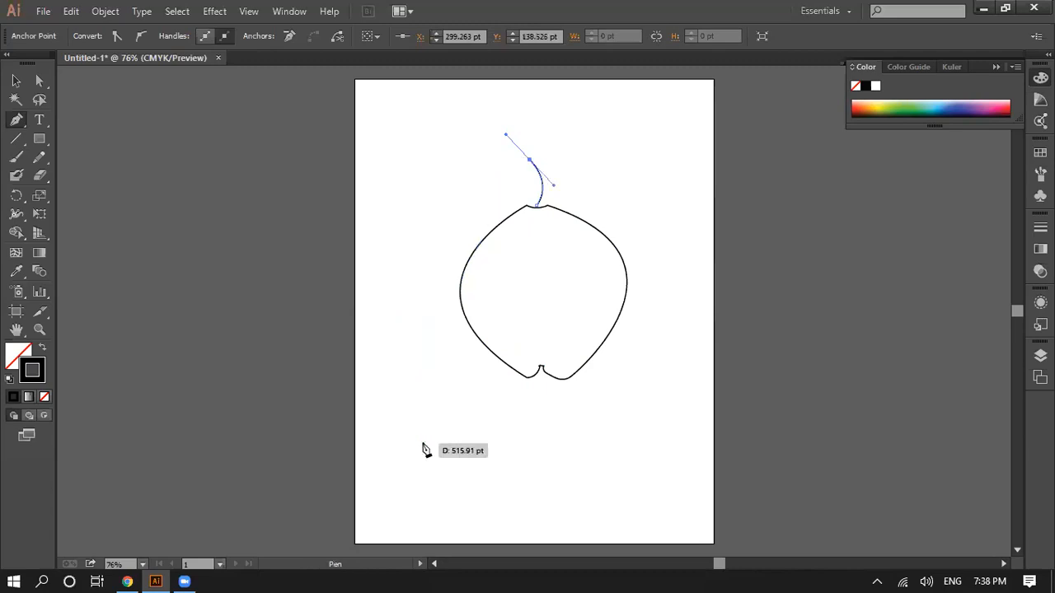
left_click(529, 160)
left_click(480, 418)
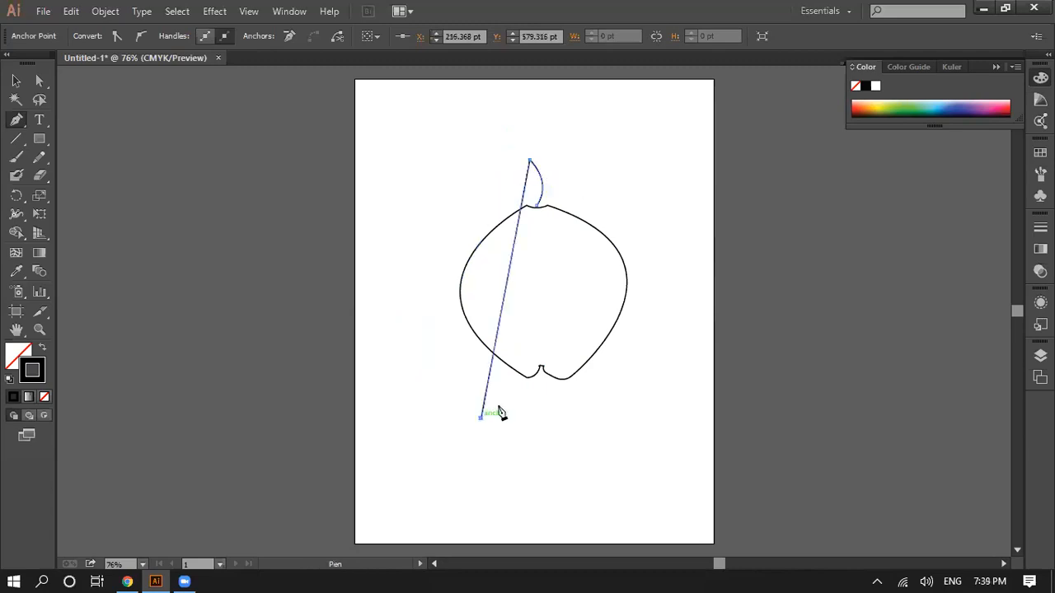
key("ctrl+z")
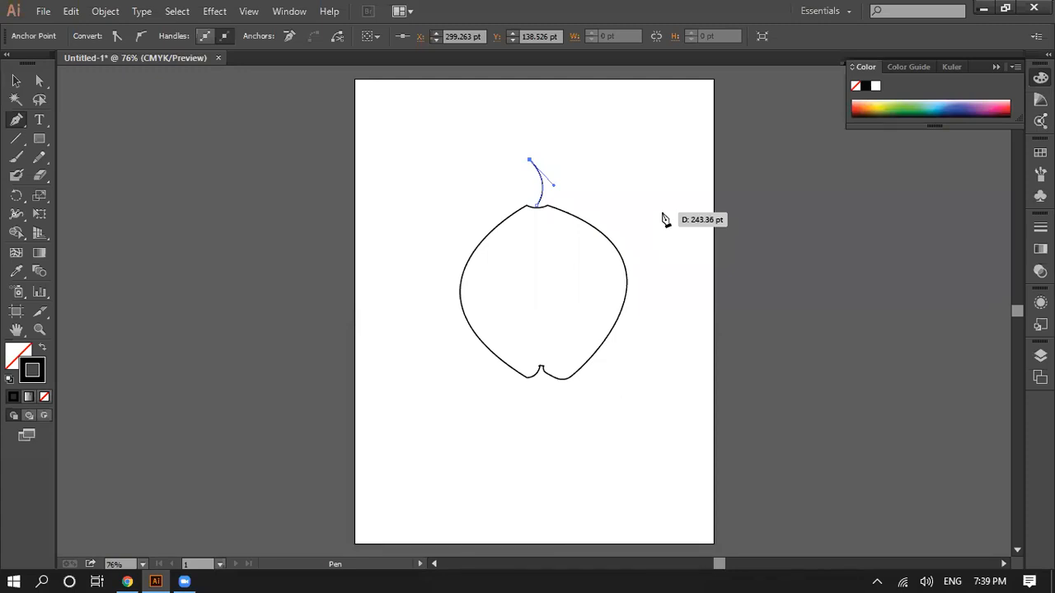
Step: Undo the stem, the top closure, the right-hand curve and the bottom notch, back to the left-bowing curve
key("ctrl+z")
key("ctrl+z")
key("ctrl+z")
key("ctrl+z")
key("ctrl+z")
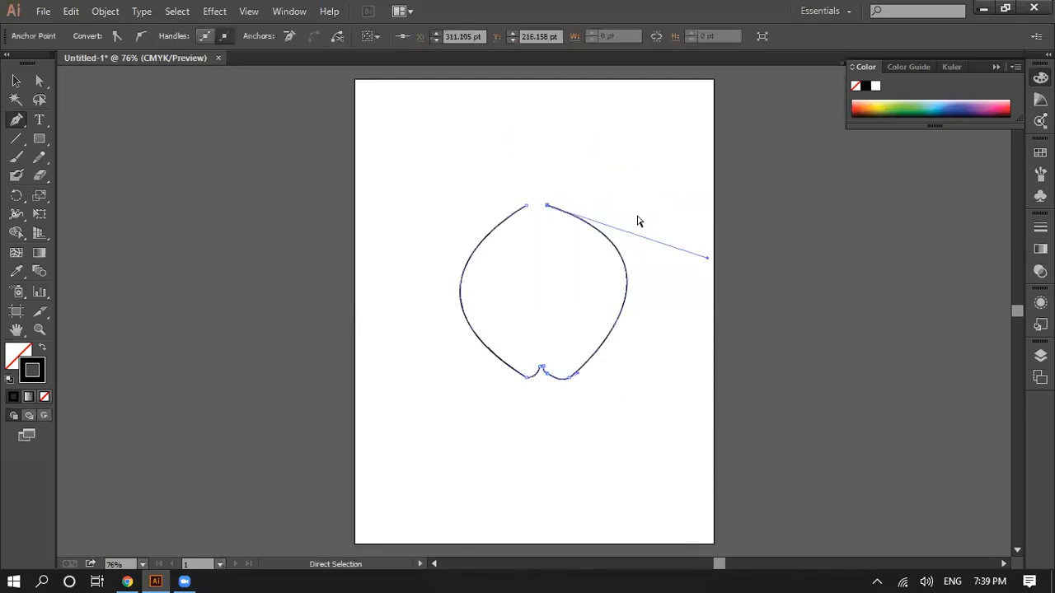
key("ctrl+z")
key("ctrl+z")
key("ctrl+z")
key("ctrl+z")
key("ctrl+z")
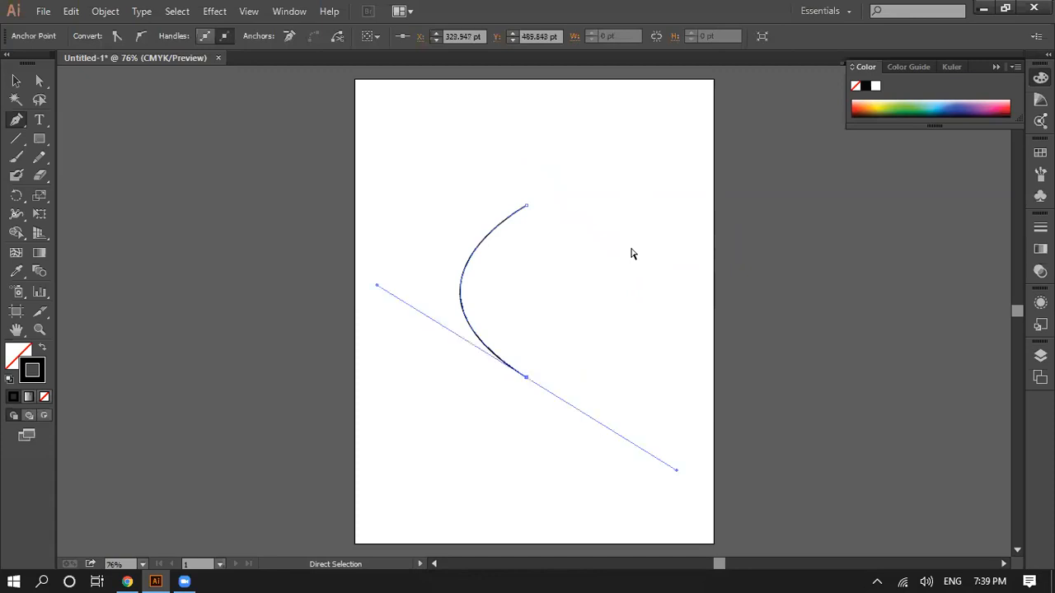
Step: Step back and forth through the earlier leaf and curve drawings, and undo everything until the artboard is blank
key("ctrl+shift+z")
key("ctrl+shift+z")
key("ctrl+shift+z")
key("ctrl+shift+z")
key("ctrl+shift+z")
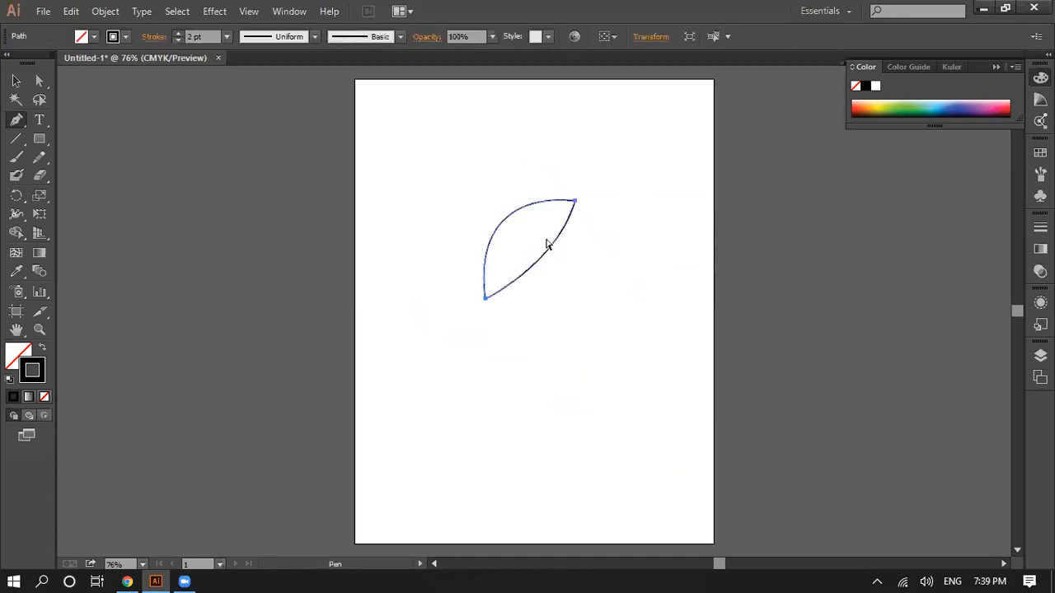
key("ctrl+shift+z")
key("ctrl+shift+z")
key("ctrl+shift+z")
key("ctrl+shift+z")
key("ctrl+z")
key("ctrl+z")
key("ctrl+z")
key("ctrl+z")
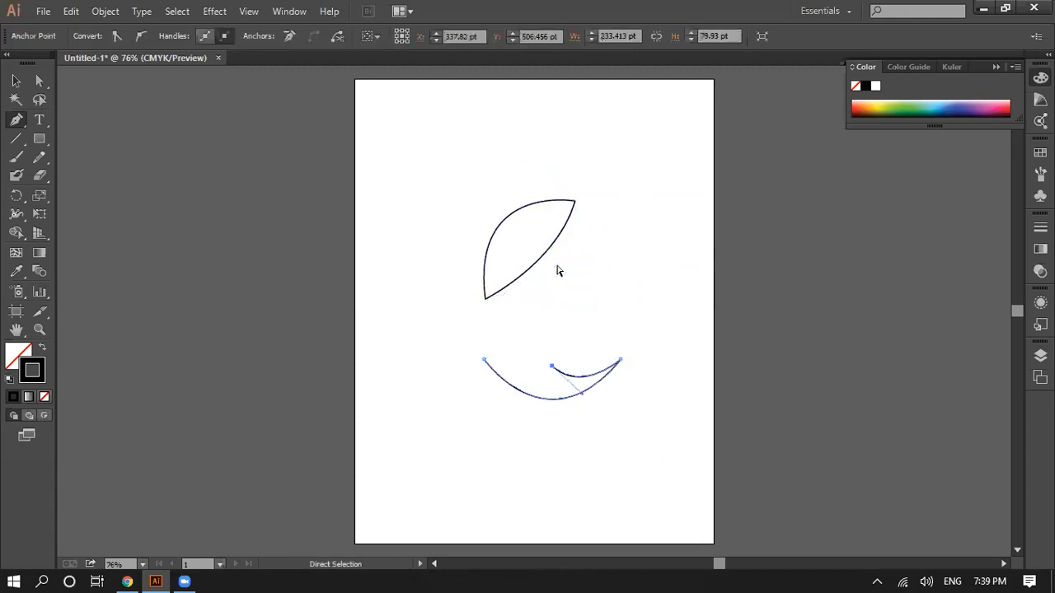
key("ctrl+z")
key("ctrl+z")
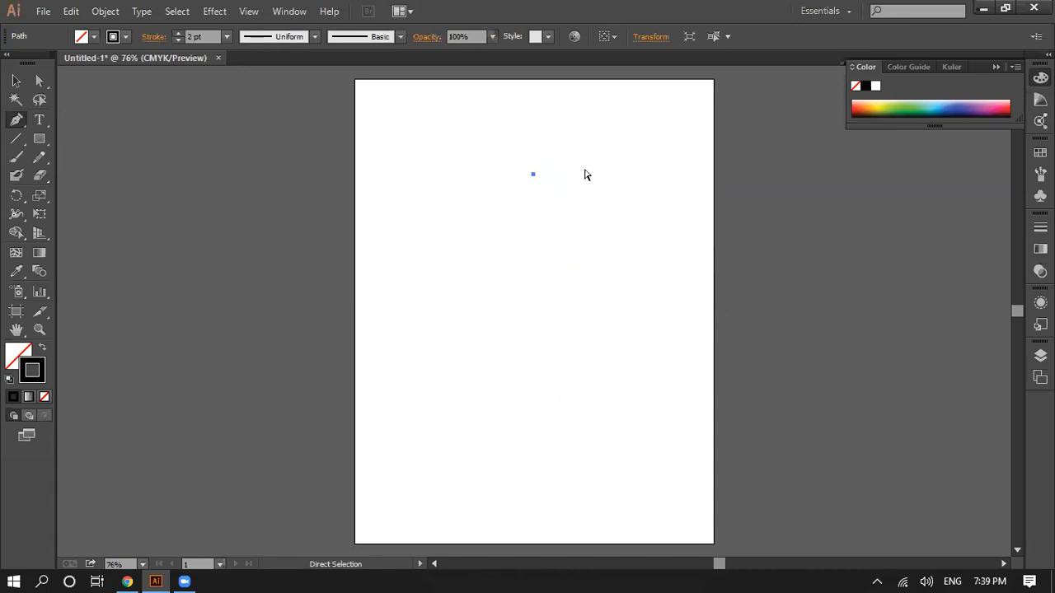
key("ctrl+z")
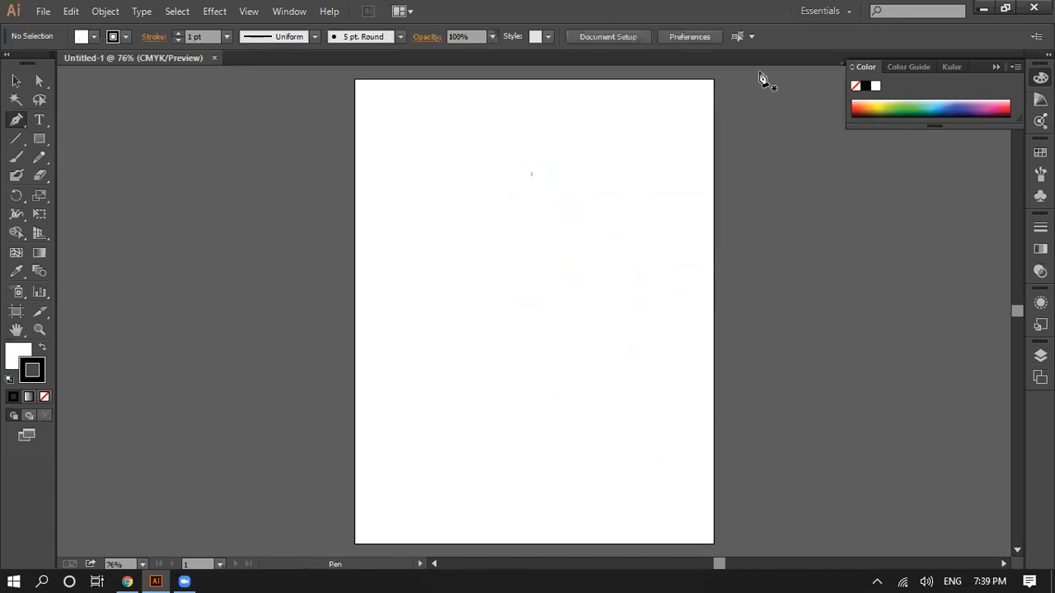
left_click(822, 65)
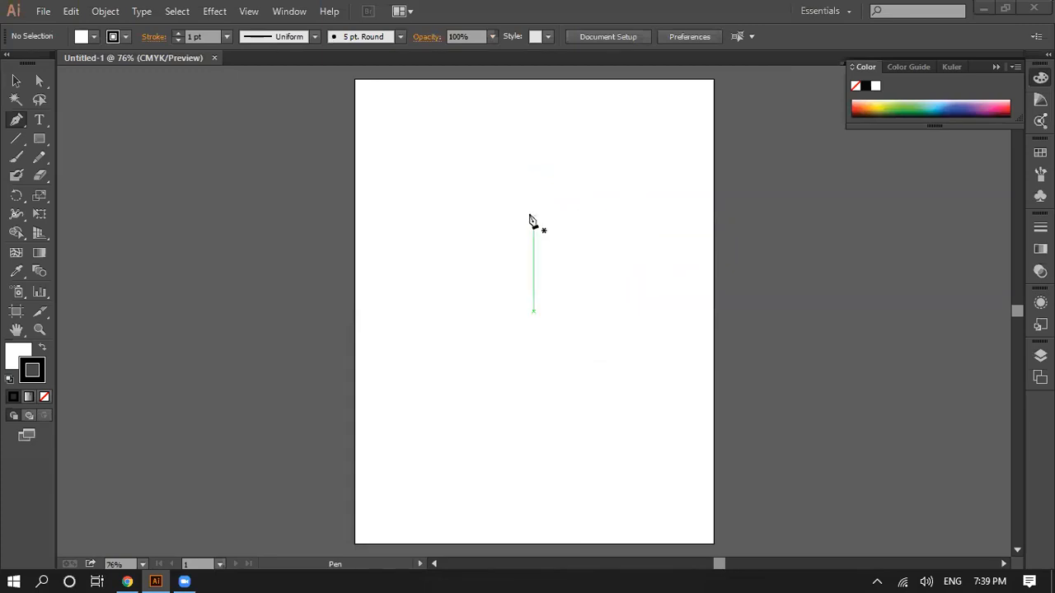
Step: Start a new Pen path with a tall left-bowing curve and remove the outgoing handle at its lower anchor
left_click(515, 162)
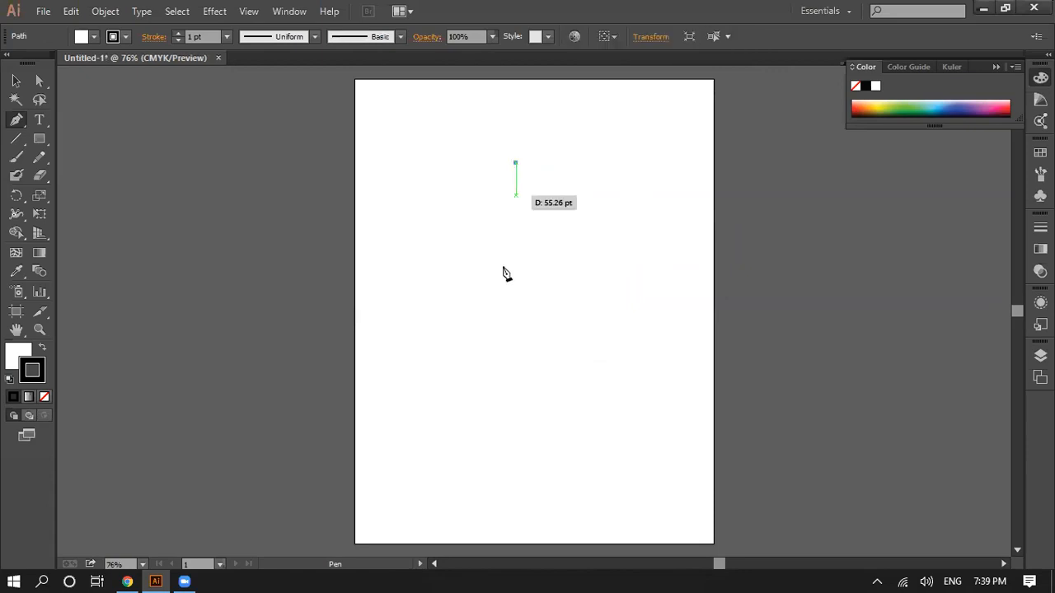
left_click_drag(511, 353, 641, 450)
left_click(511, 352)
Step: Try continuing the path with a right-hand curve up to about X 407 pt, Y 292 pt, without an outgoing handle
left_click_drag(593, 250, 565, 103)
left_click_drag(534, 227, 524, 260)
left_click_drag(567, 176, 505, 125)
key("ctrl+z")
left_click(593, 251)
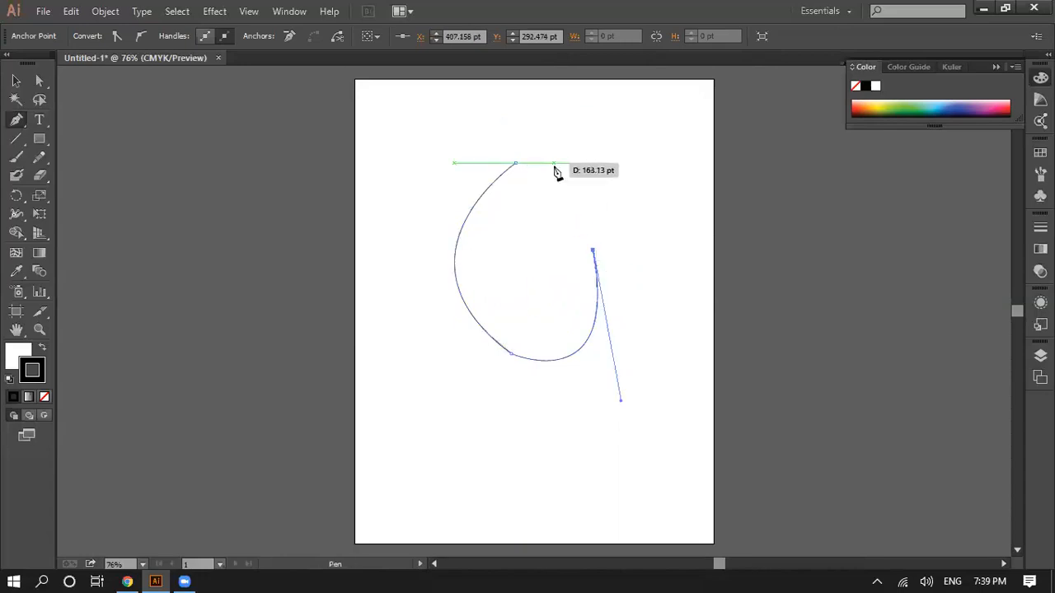
Step: Try different curves from the right-hand anchor to the path's upper end, and undo them together with the right-hand curve
left_click_drag(551, 164, 483, 210)
key("ctrl+z")
key("ctrl+z")
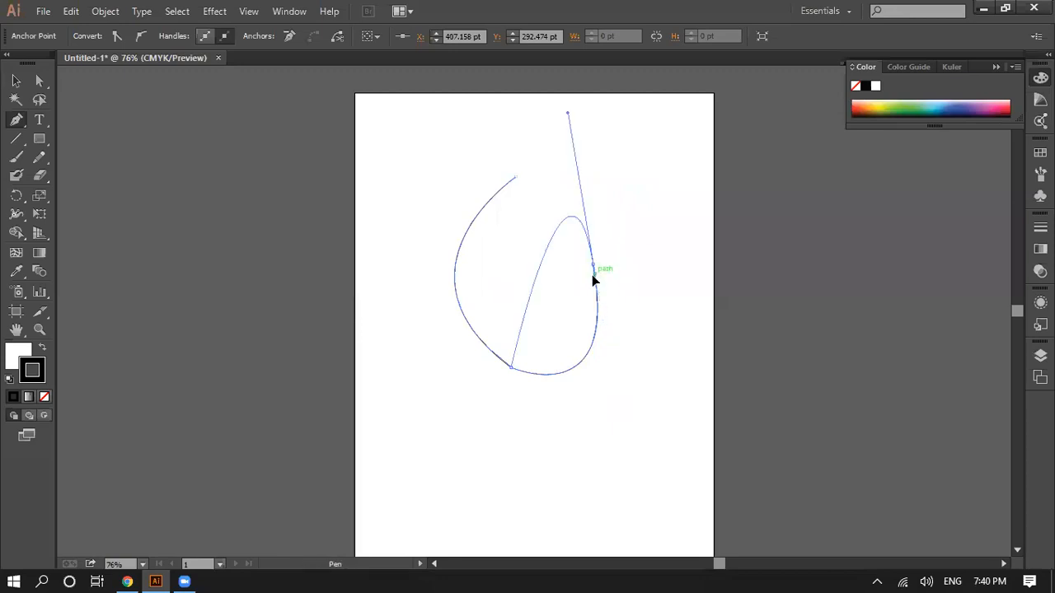
key("ctrl+z")
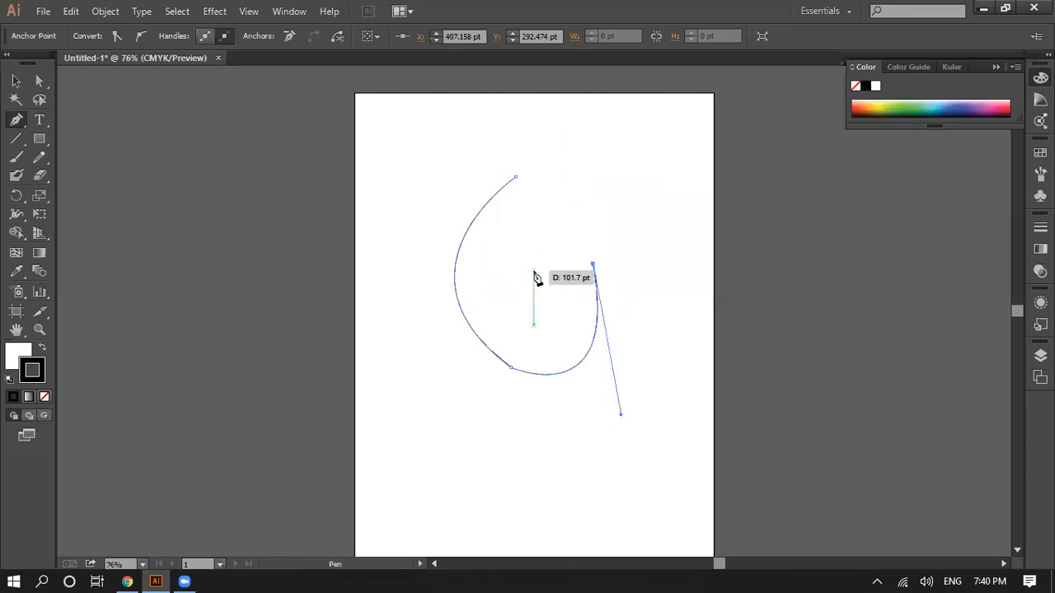
left_click_drag(516, 177, 591, 132)
key("ctrl+z")
key("ctrl+z")
key("ctrl+z")
Step: Draw a rounded lower-right curve up to about X 391 pt, Y 367 pt, remove its outgoing handle, and undo a trial segment
left_click_drag(584, 310, 576, 227)
left_click(584, 308)
left_click_drag(544, 261, 555, 225)
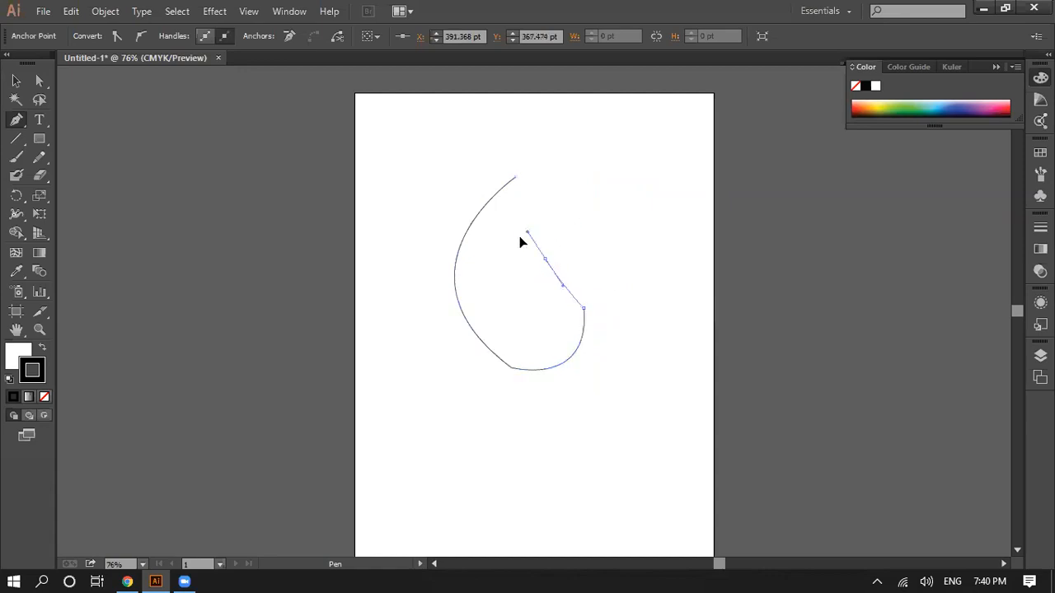
key("ctrl+z")
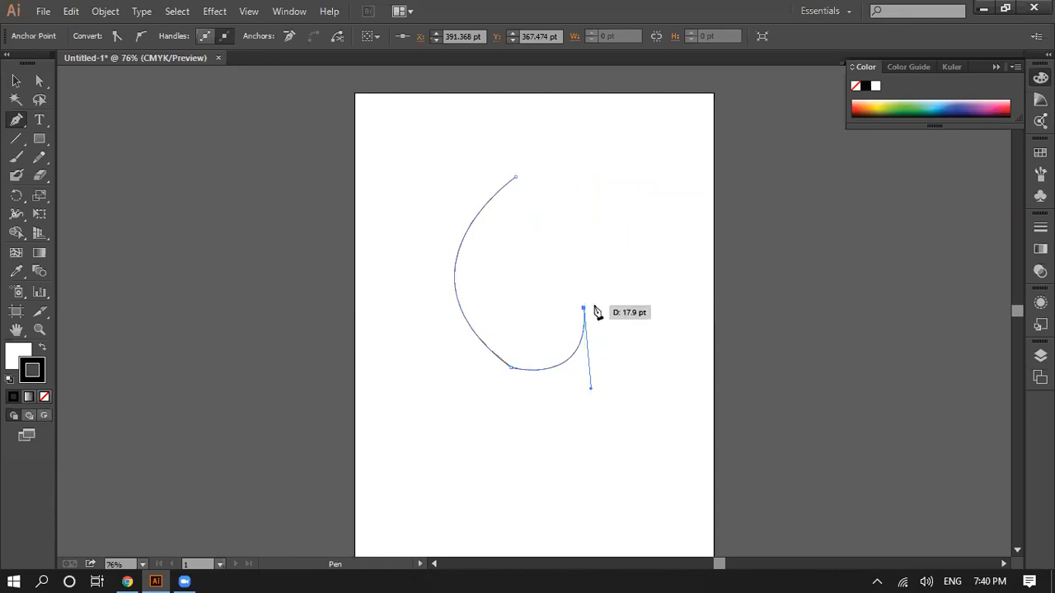
Step: Add an inward curve up to about X 331 pt, Y 244 pt, and close the path with a rounded curve at the starting point
left_click_drag(548, 237, 598, 228)
left_click(548, 235)
left_click(552, 176)
key("ctrl+z")
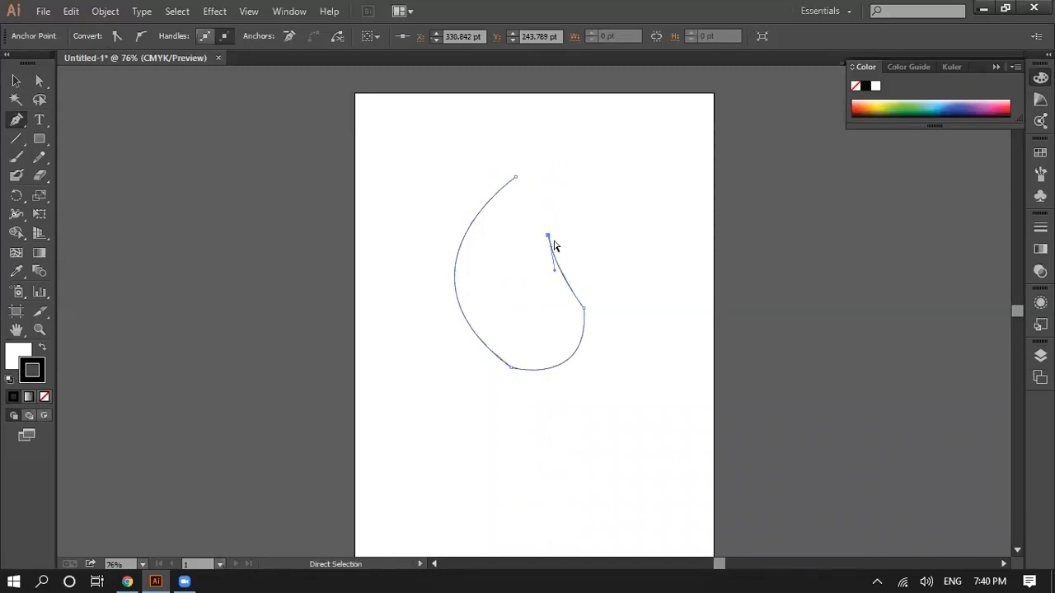
left_click_drag(517, 177, 466, 199)
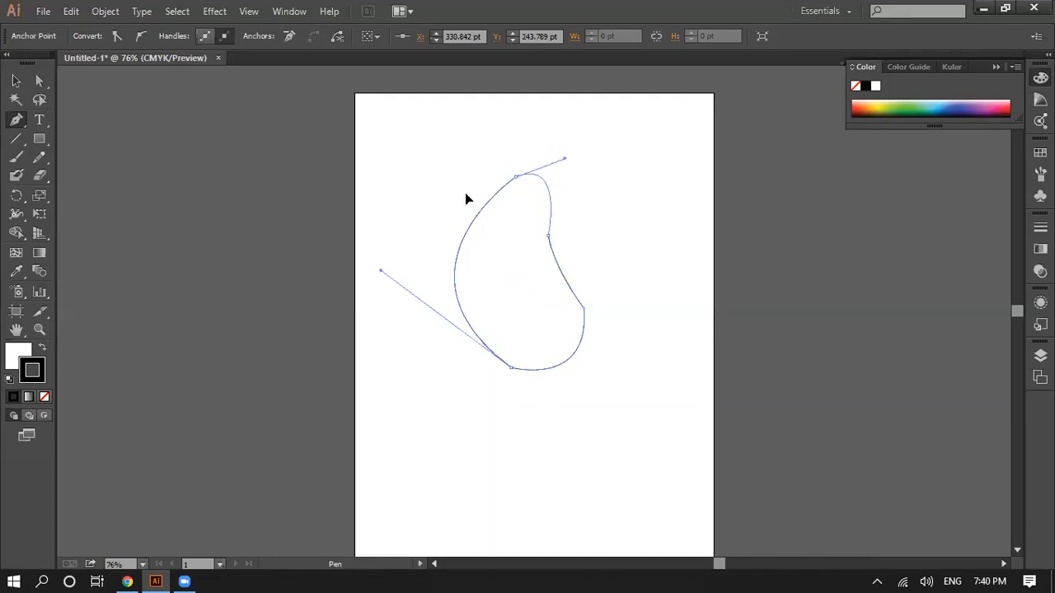
Step: Move the closed bean-like shape a little down the artboard and deselect it
left_click(19, 83)
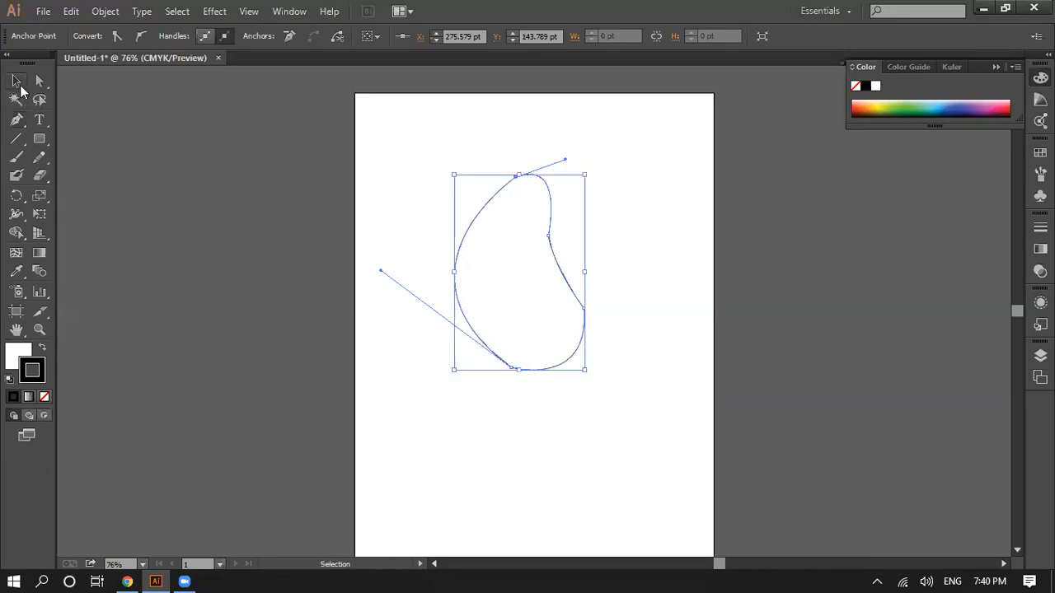
left_click(575, 371)
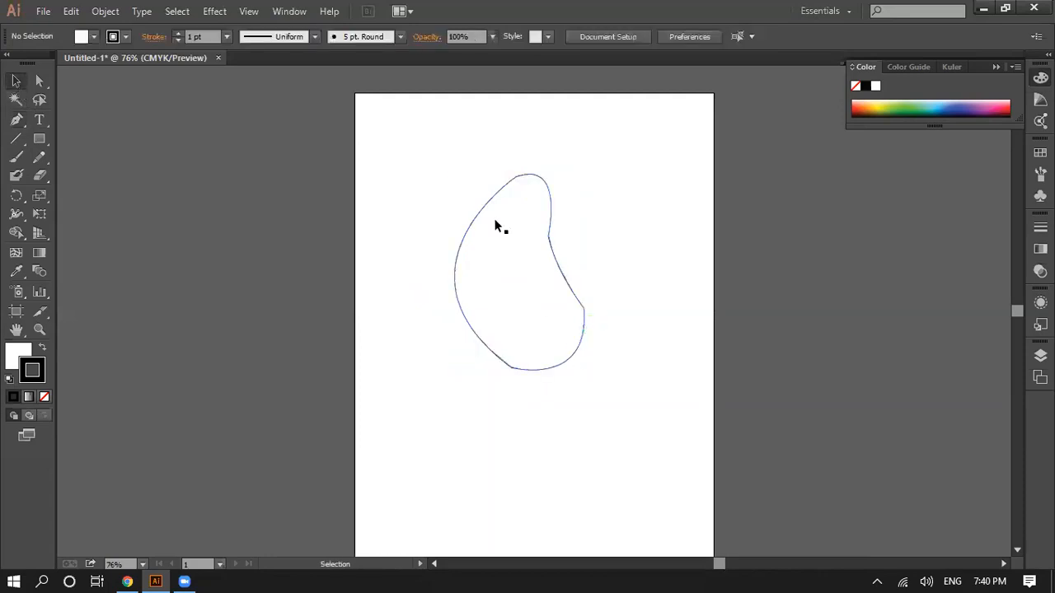
left_click_drag(567, 308, 563, 372)
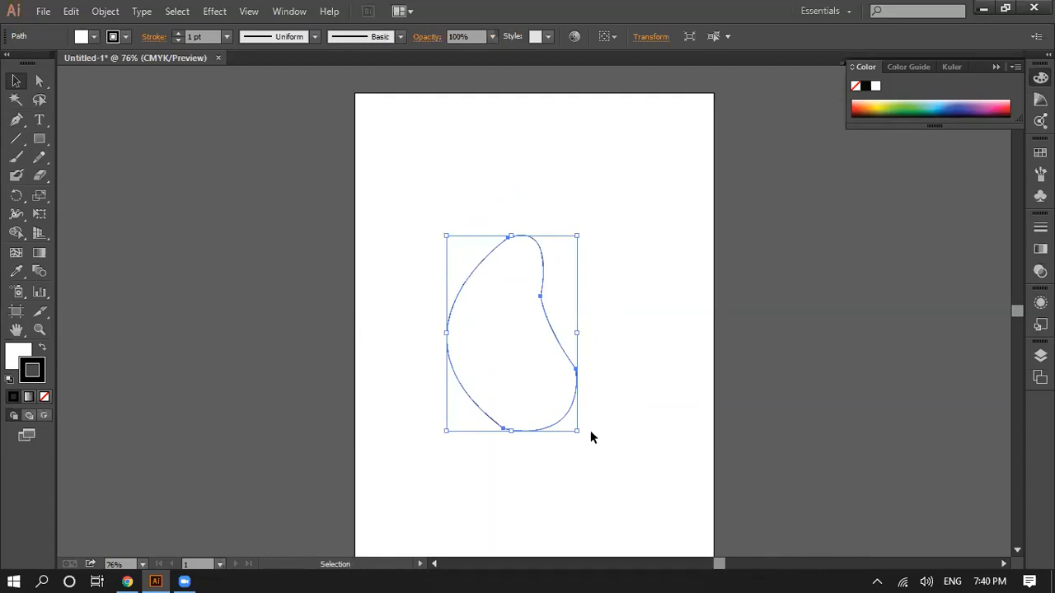
left_click(642, 277)
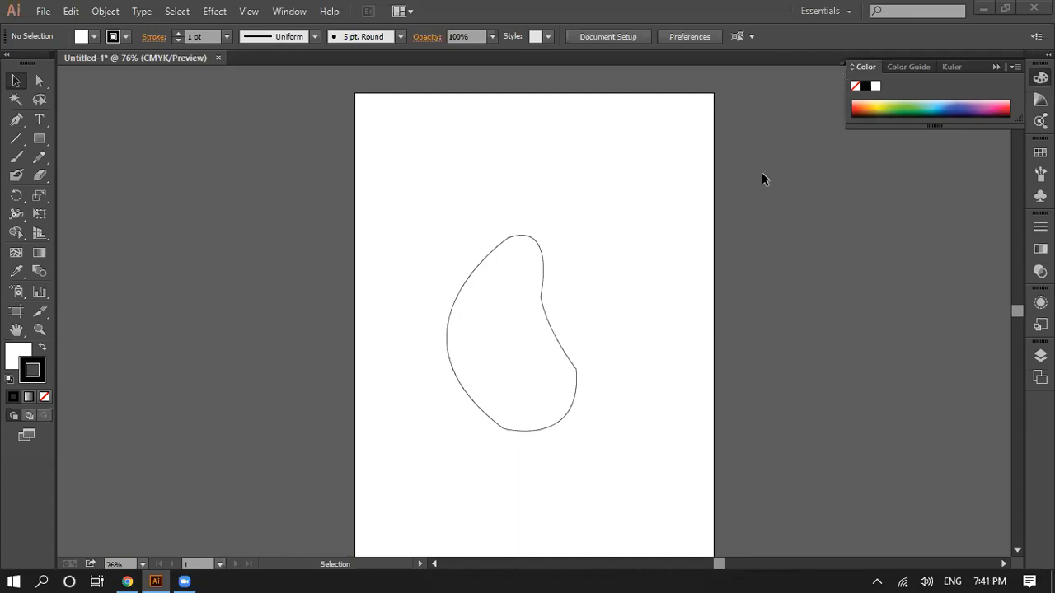
key("a")
key("v")
left_click(17, 119)
left_click(16, 81)
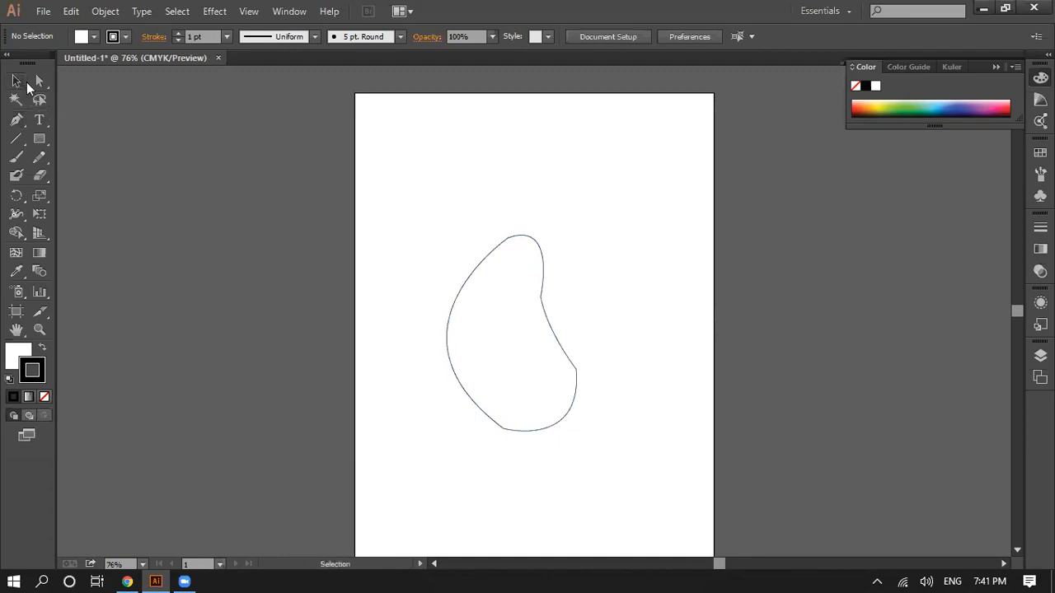
key("a")
key("v")
Step: Select the bean-like shape and delete it from the artboard
left_click_drag(389, 220, 615, 436)
key("ctrl+z")
key("Delete")
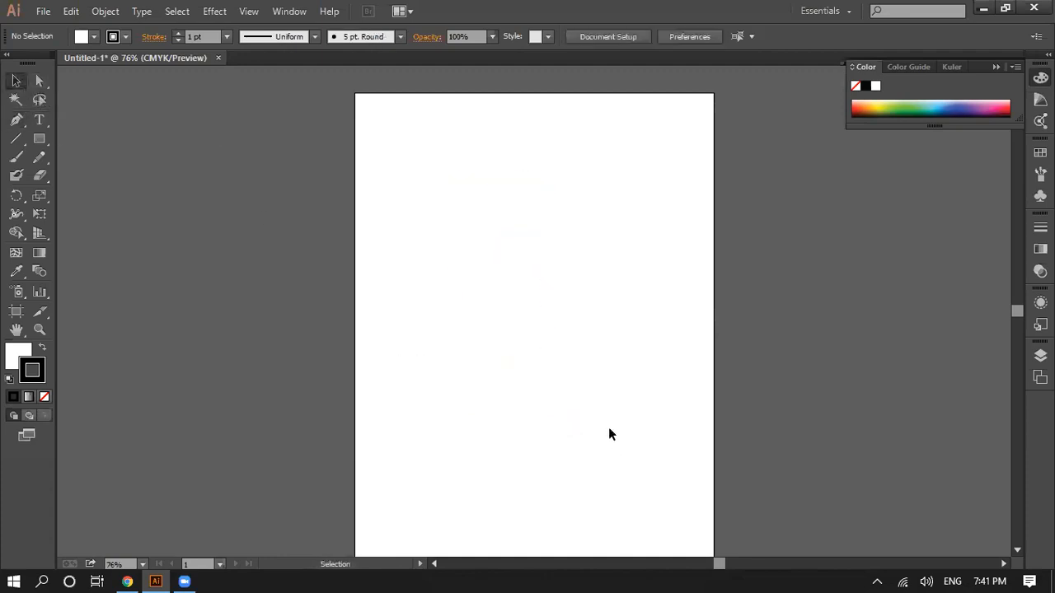
Step: Draw a closed Pen shape from about X 290 pt, Y 100 pt with a straight diagonal, a left-bowing side and a deeply dipped top edge
left_click(17, 120)
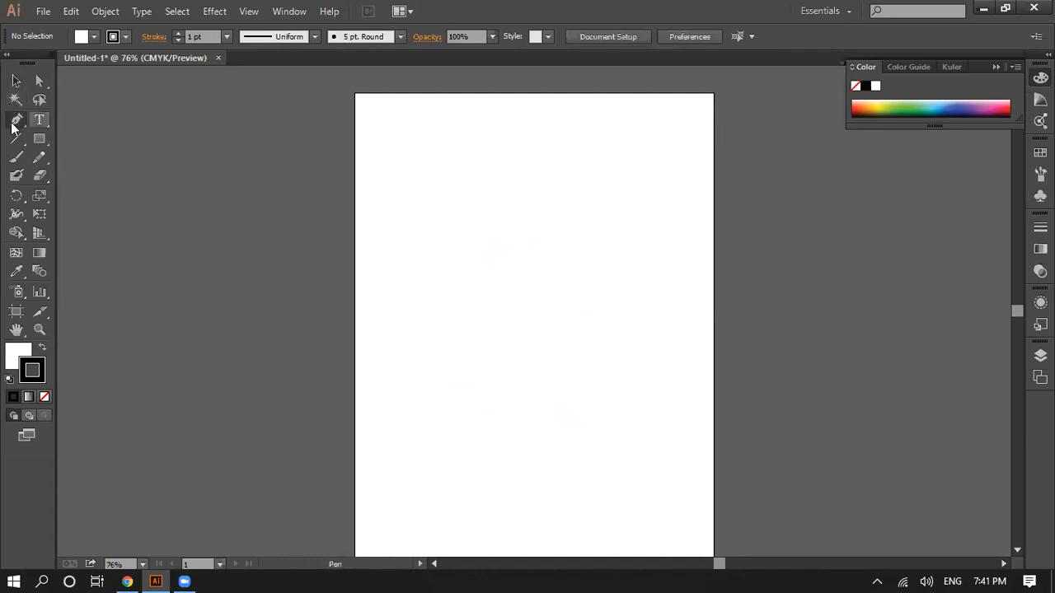
left_click(525, 152)
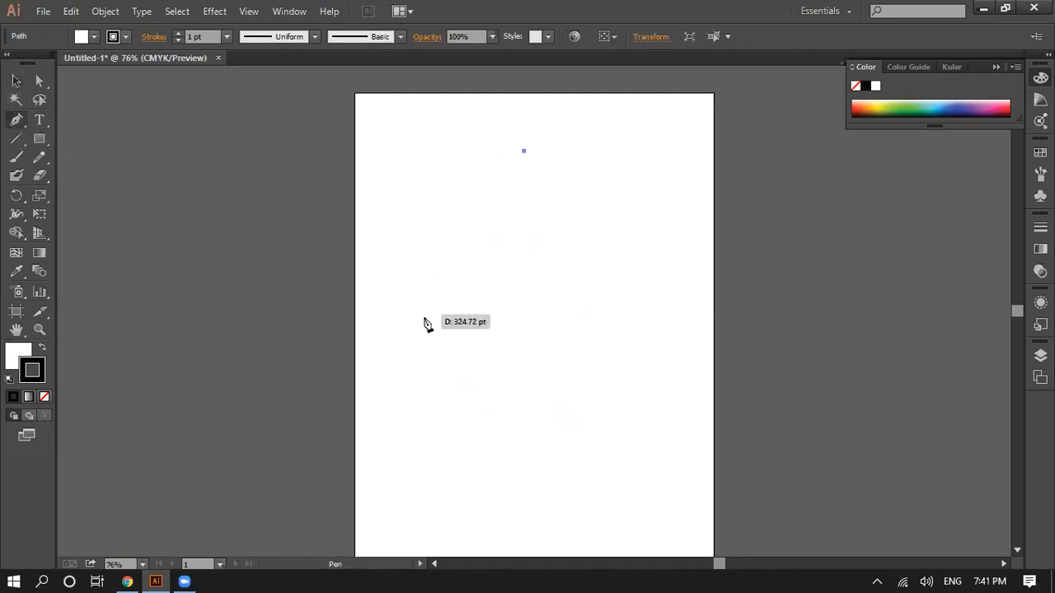
left_click(419, 325)
left_click_drag(401, 144, 474, 104)
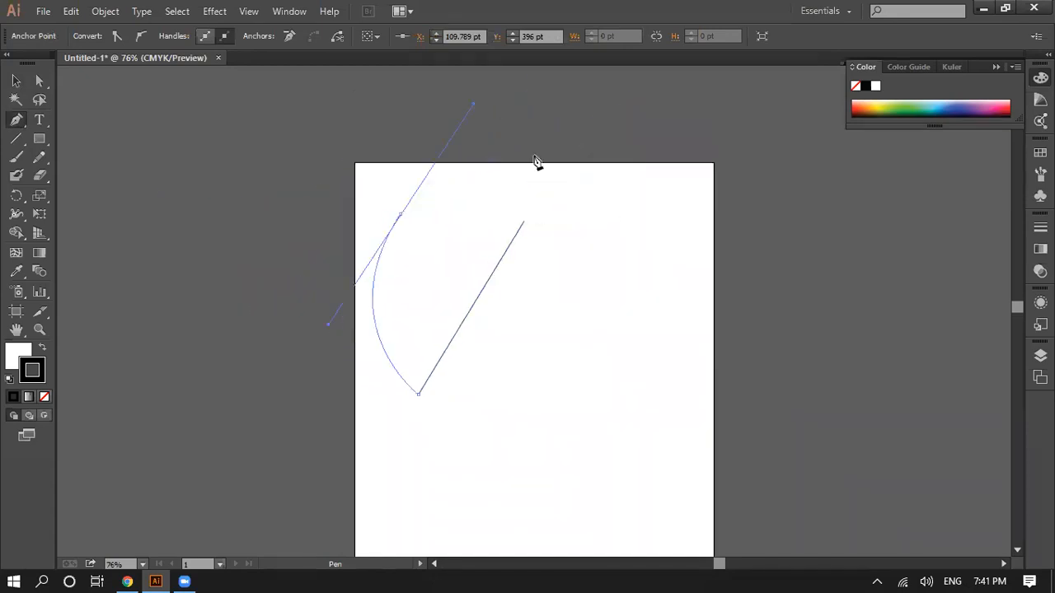
left_click(524, 221)
left_click_drag(556, 217, 699, 224)
scroll(603, 376, "down", 5)
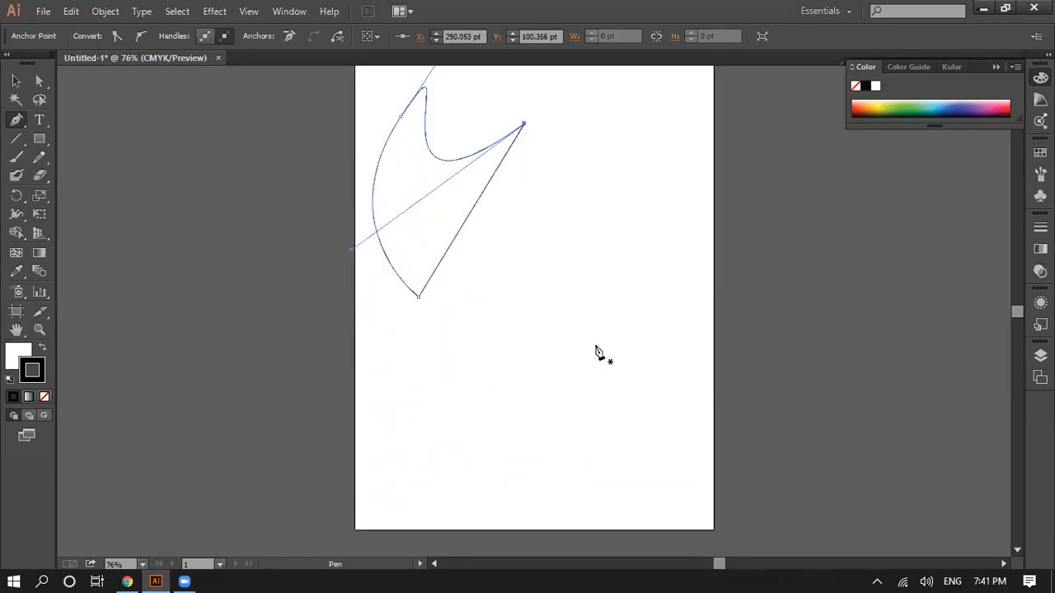
left_click(594, 349)
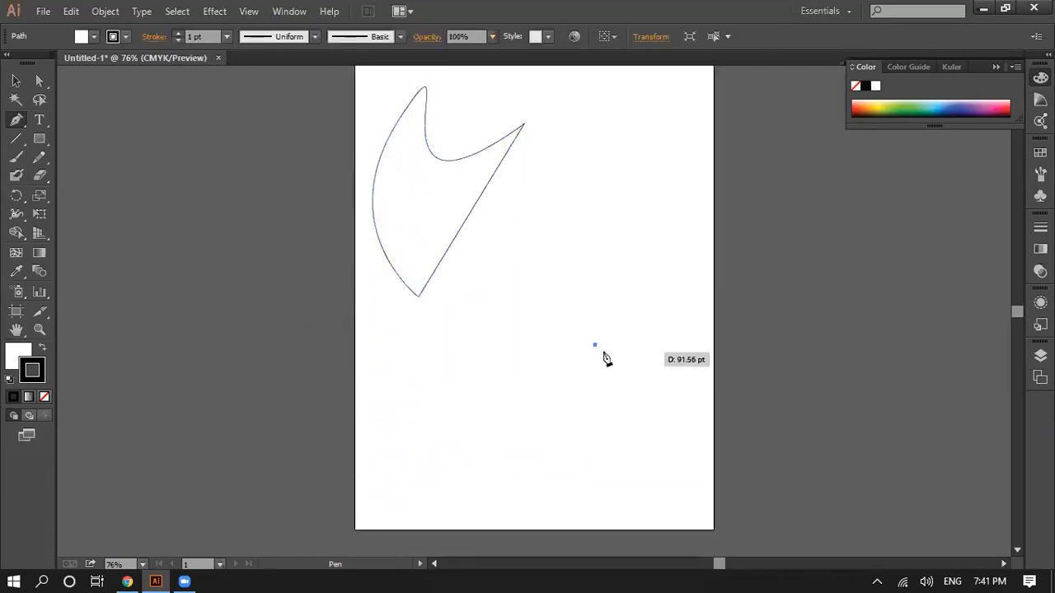
key("ctrl+z")
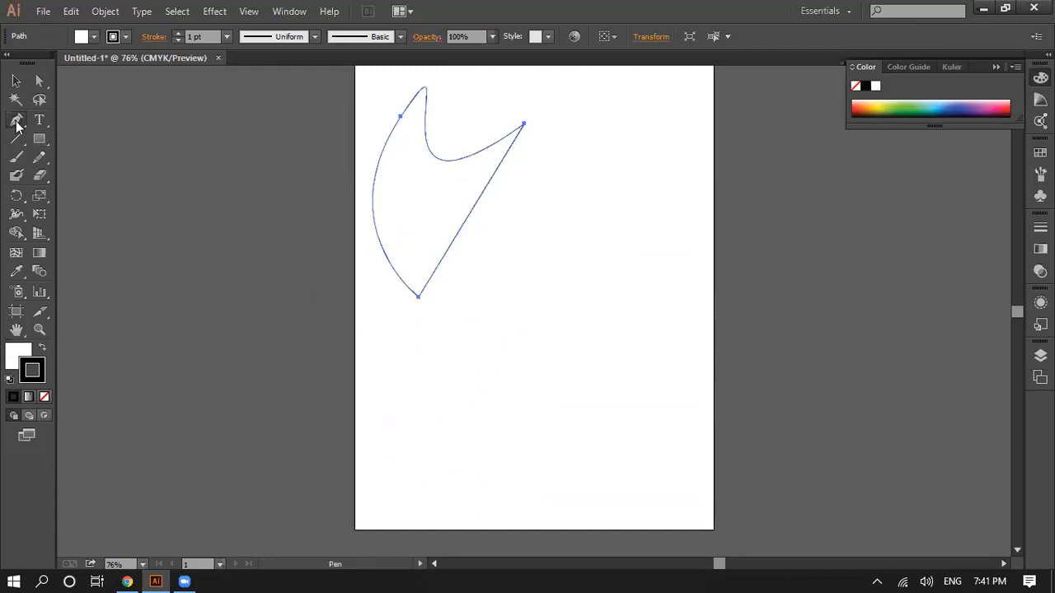
Step: Add an anchor point on the shape's straight diagonal side at about X 187 pt, Y 269 pt
left_click(14, 125)
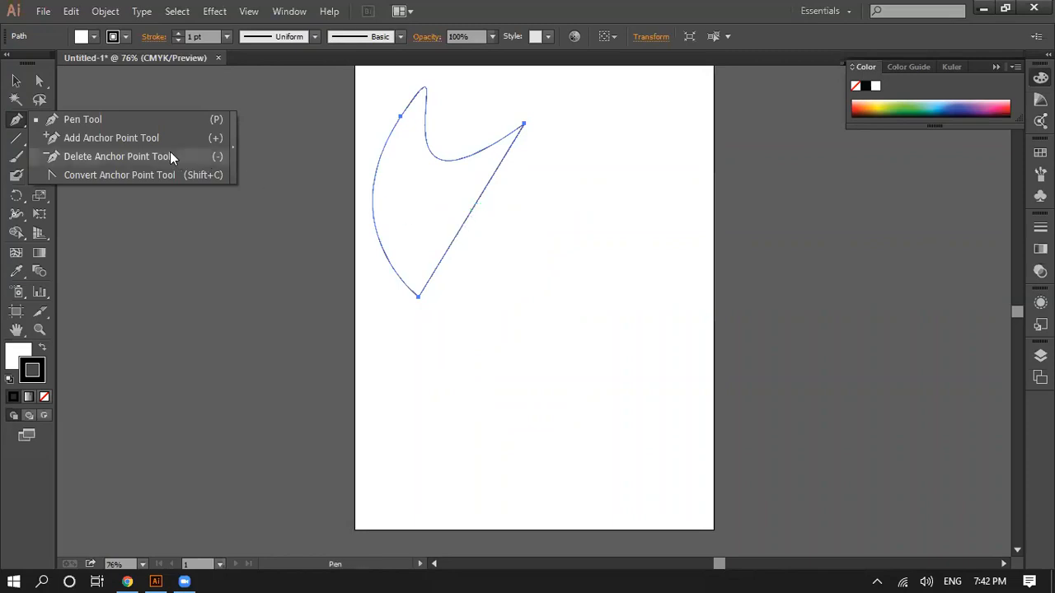
left_click(121, 139)
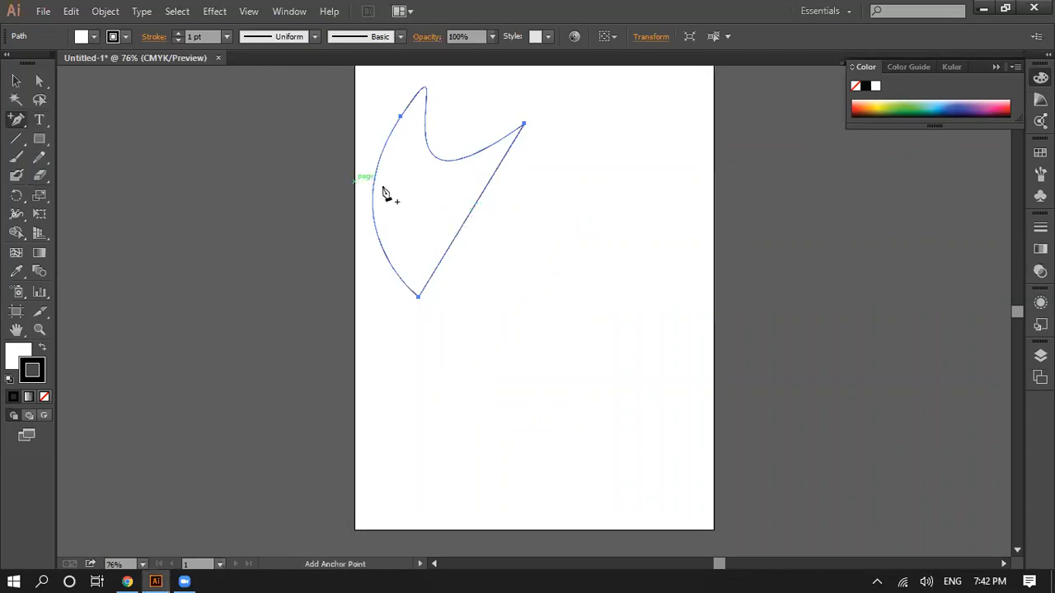
left_click(464, 222)
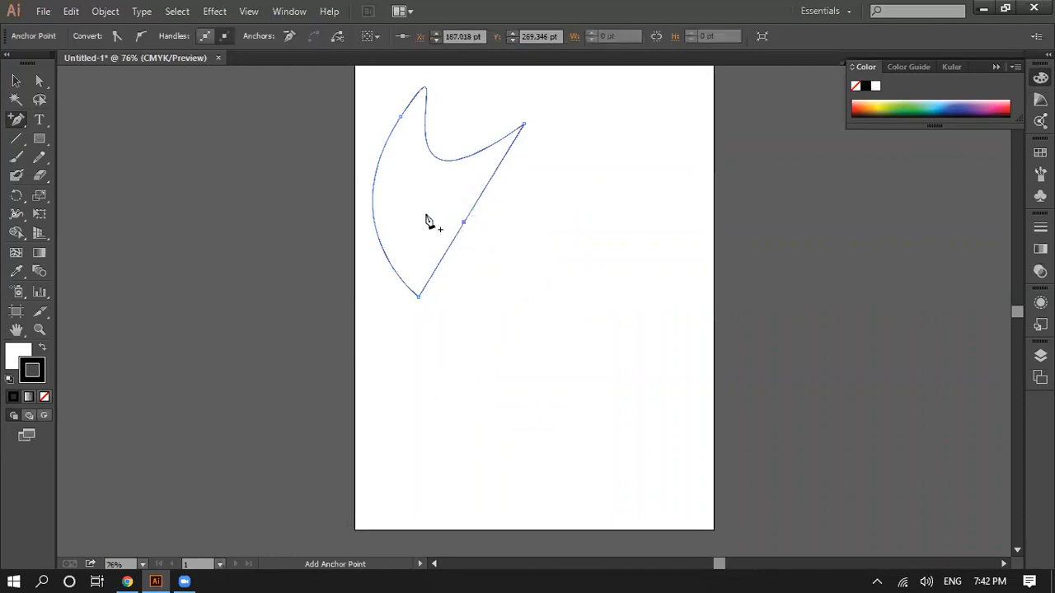
Step: Try moving the added anchor inward to about X 115 pt with Direct Selection, and undo the move
left_click(40, 82)
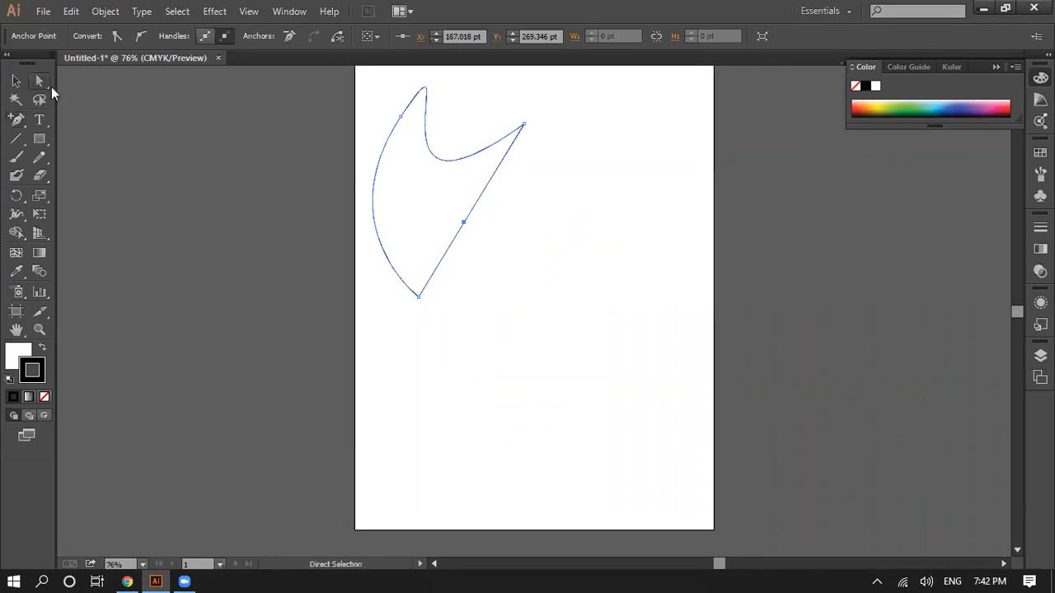
left_click(471, 238)
left_click(464, 224)
left_click_drag(464, 224, 421, 209)
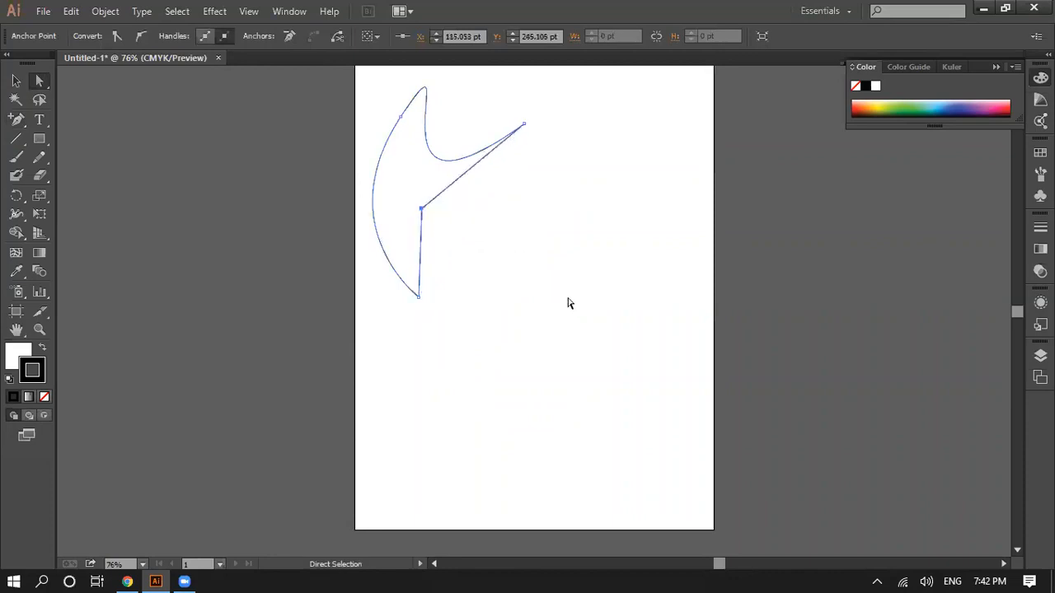
key("ctrl+z")
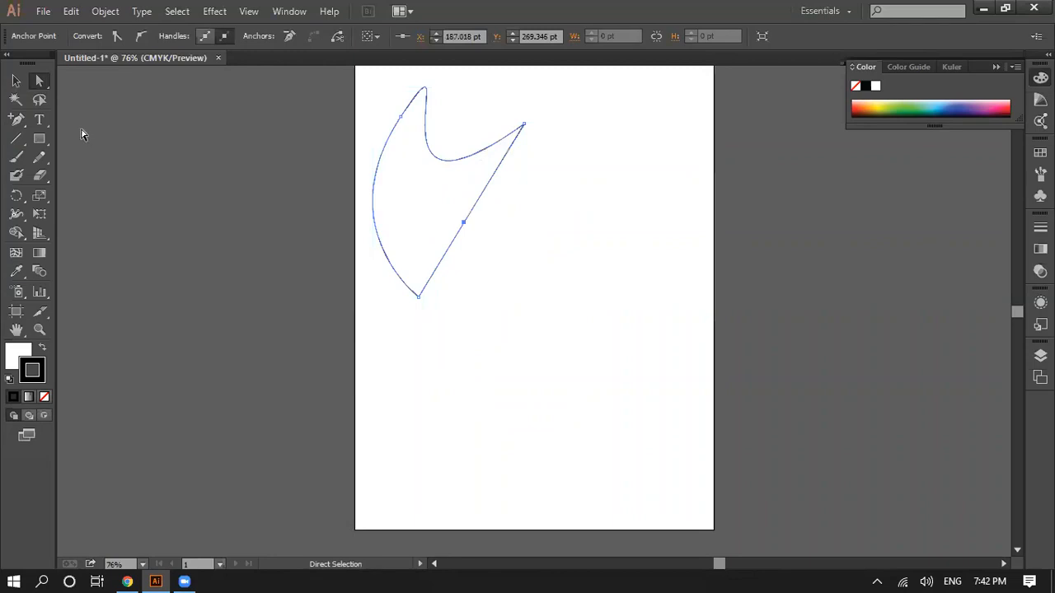
Step: Convert the added anchor to a smooth point with the Convert Anchor Point tool, bending the diagonal side into an S-curve
left_click(17, 121)
left_click(17, 121)
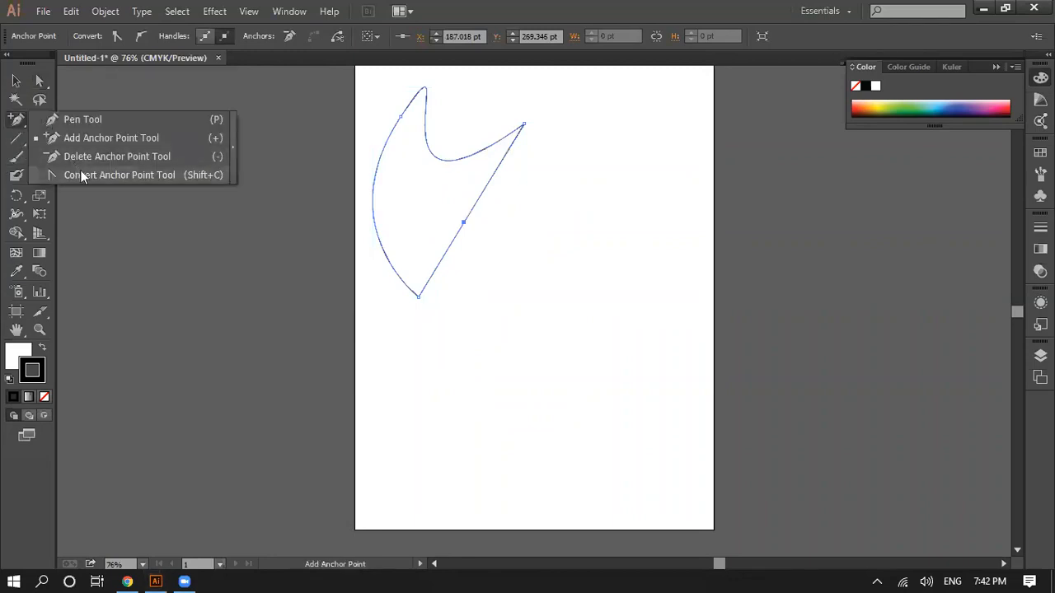
left_click(148, 177)
left_click_drag(464, 221, 385, 161)
left_click(494, 298)
left_click(650, 315)
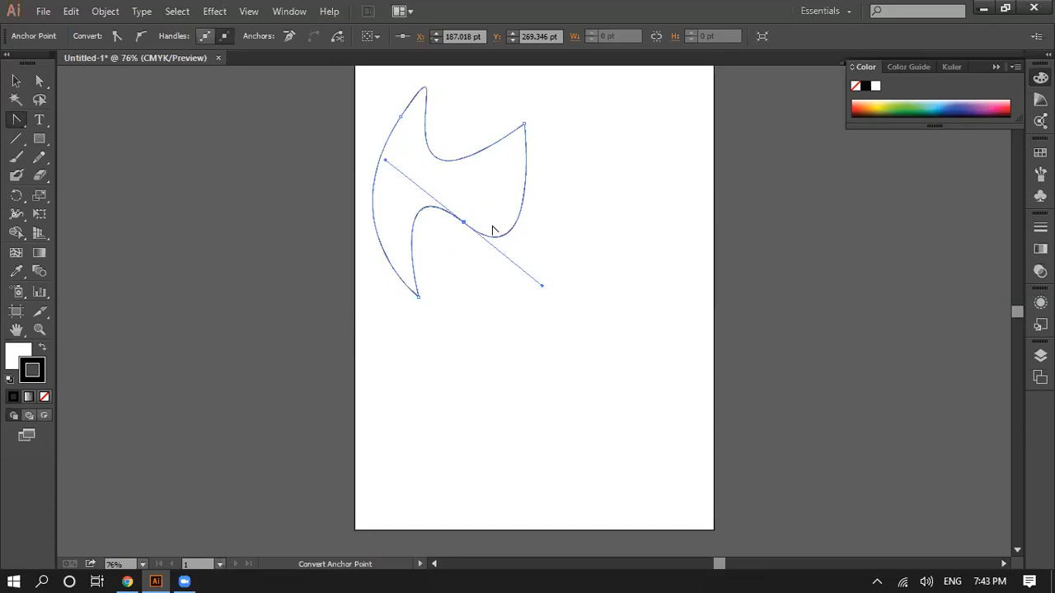
Step: Try reshaping the shape's two upper anchor points with the Convert Anchor Point tool, and undo these changes along with the diagonal side's S-curve
left_click_drag(525, 124, 537, 154)
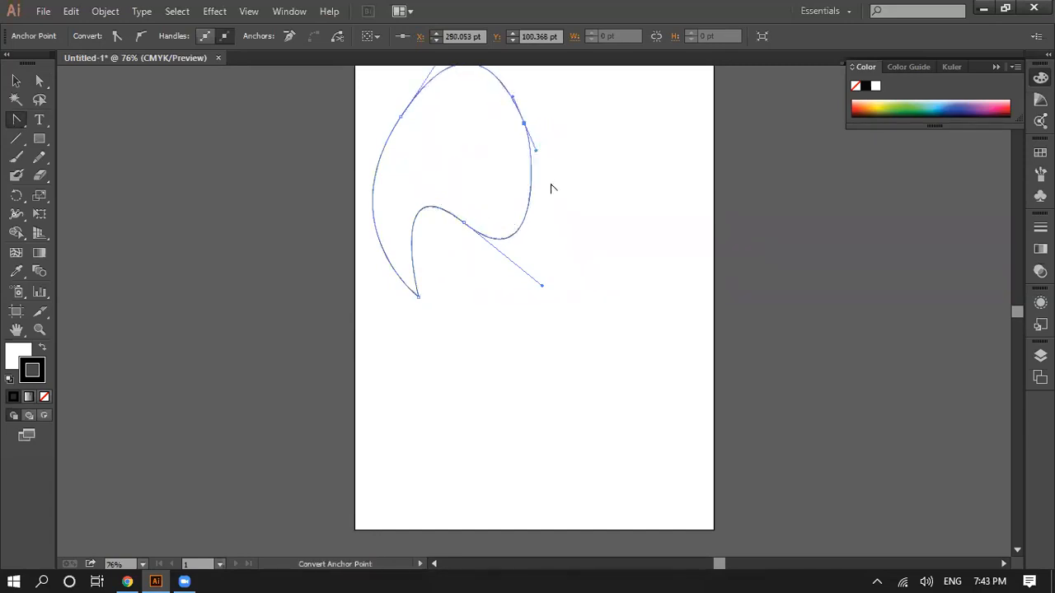
key("ctrl+z")
left_click(402, 117)
key("ctrl+z")
left_click_drag(402, 117, 267, 154)
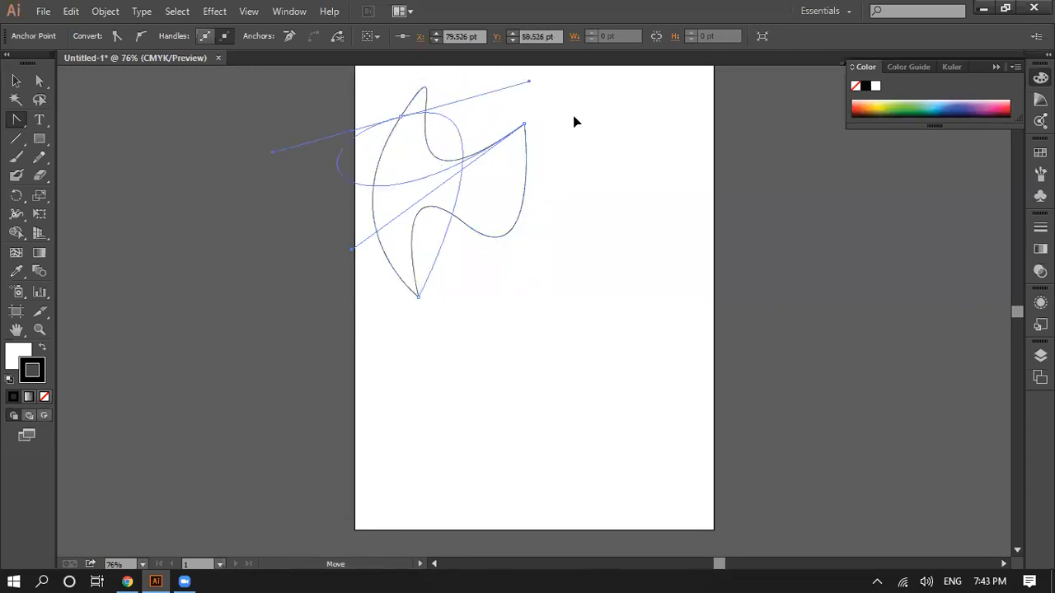
key("ctrl+z")
key("ctrl+shift+z")
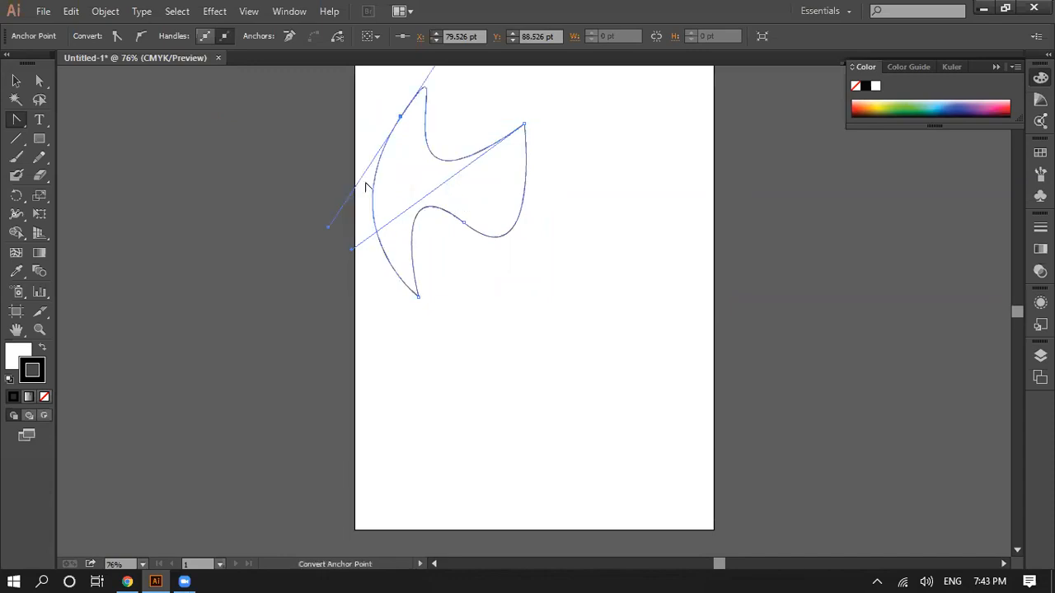
key("ctrl+z")
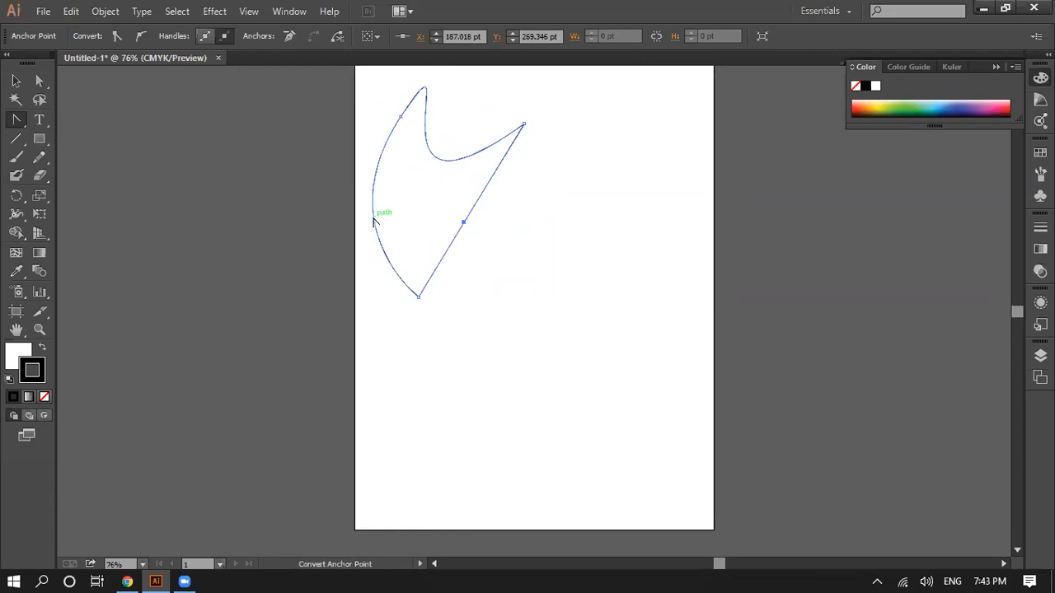
left_click(16, 157)
left_click_drag(525, 155, 356, 201)
key("ctrl+z")
Step: Remove the added anchor point from the middle of the straight diagonal side with the Delete Anchor Point tool
left_click(16, 122)
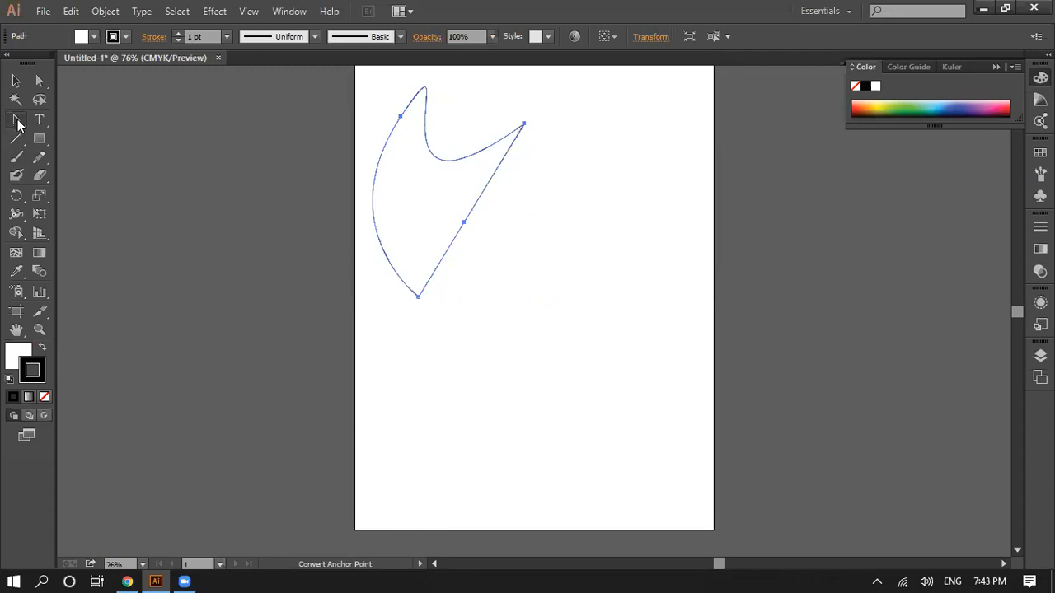
left_click(16, 121)
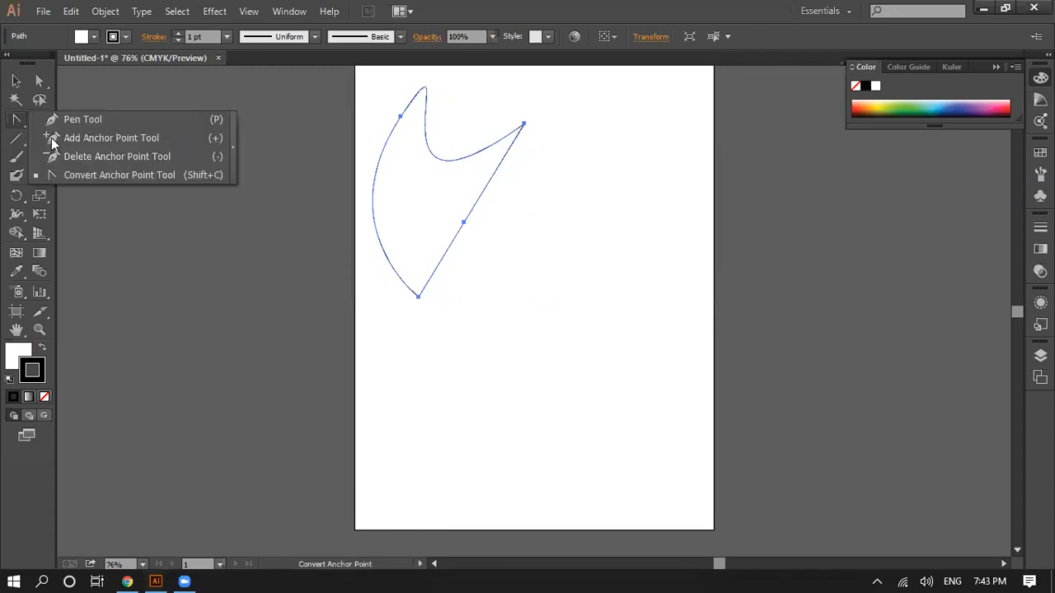
left_click(92, 156)
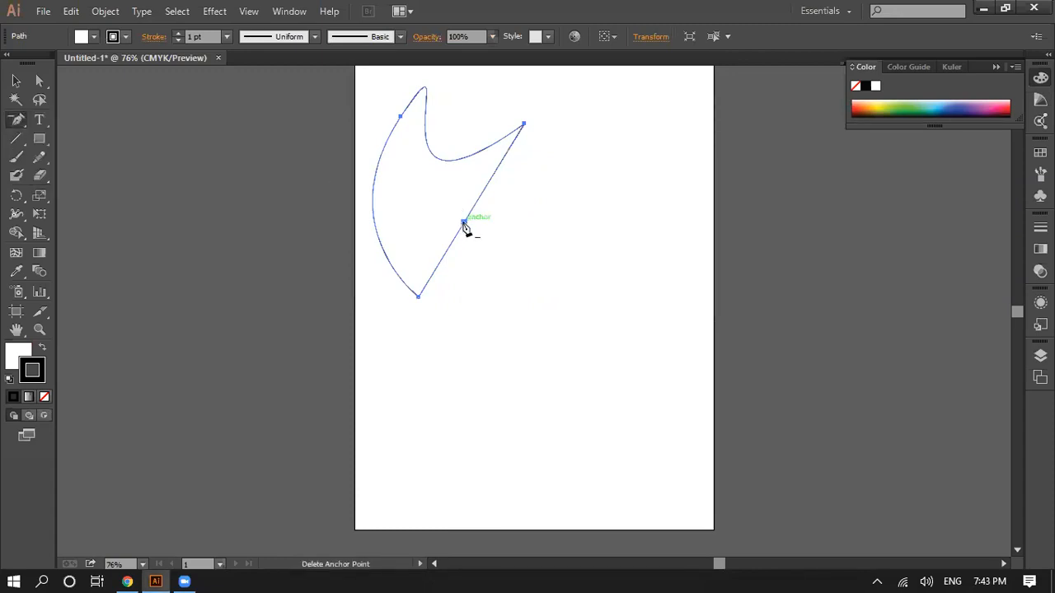
left_click(463, 224)
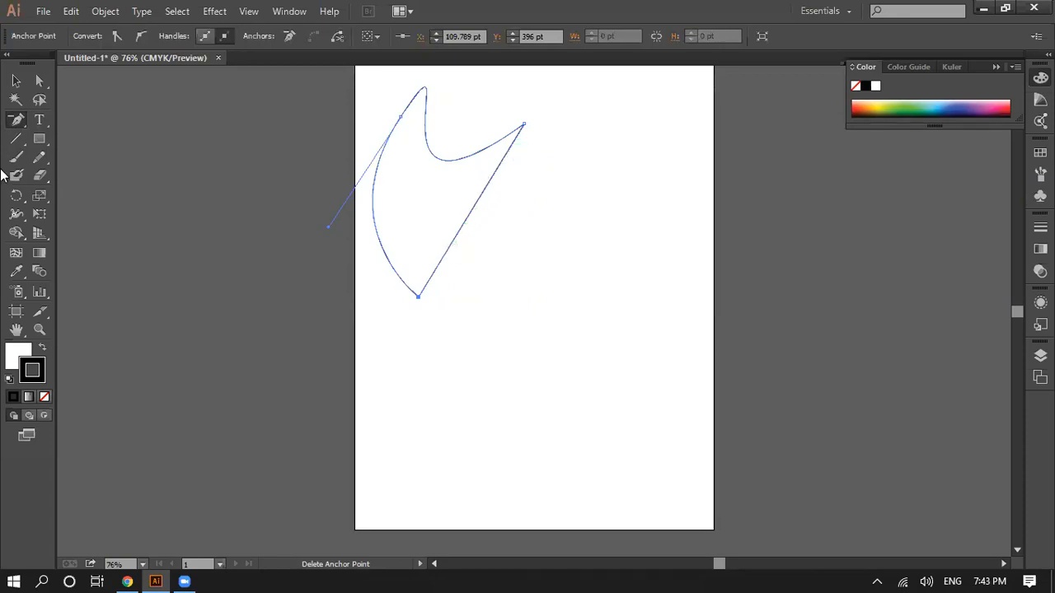
Step: Convert the shape's bottom corner anchor to a smooth point with the Convert Anchor Point tool, rounding the lower tip
left_click(17, 121)
left_click(101, 177)
left_click(466, 218)
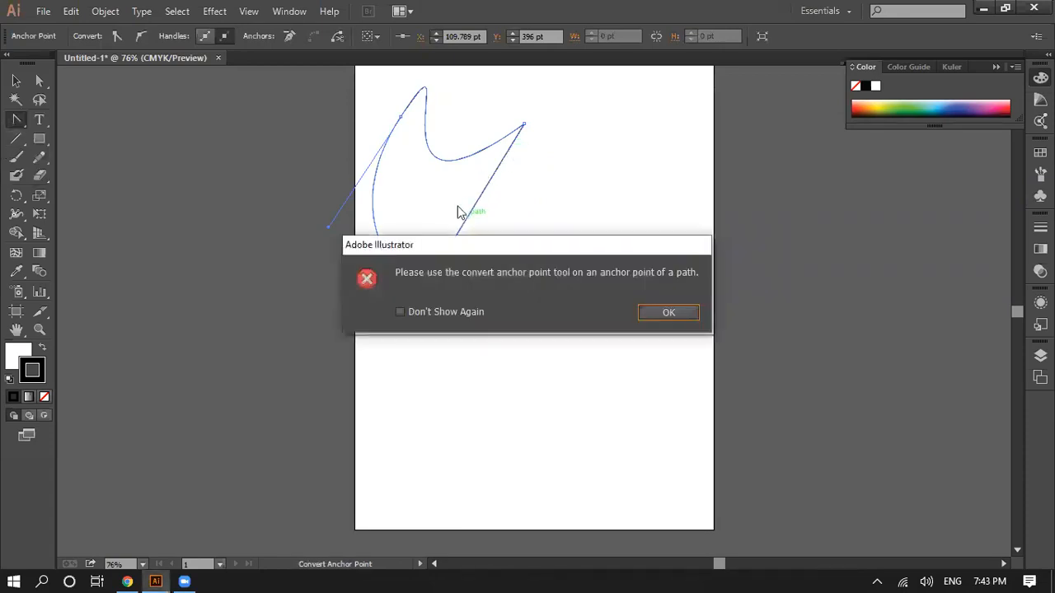
left_click(668, 313)
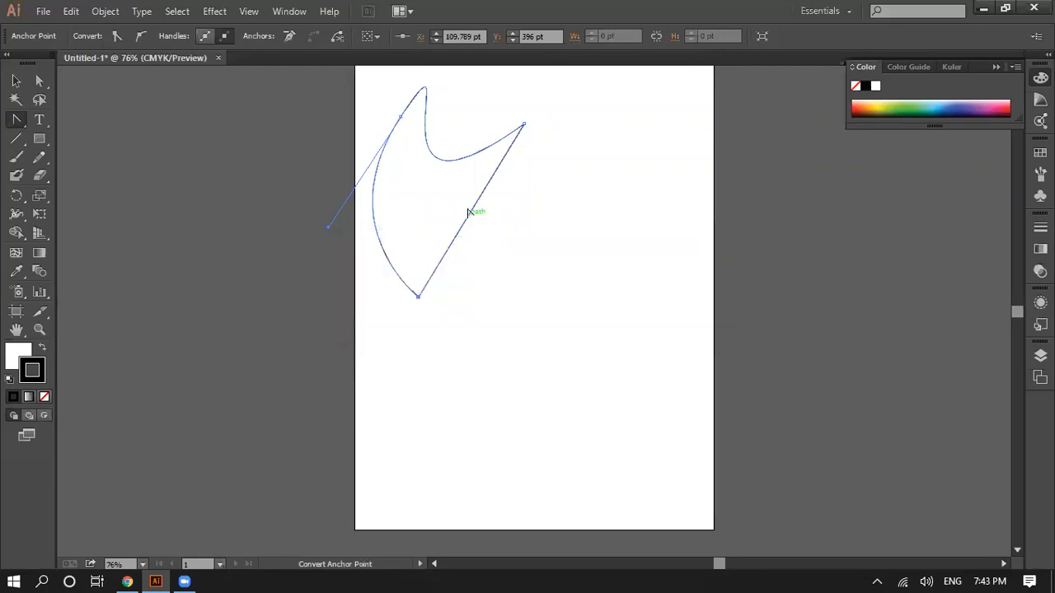
left_click_drag(418, 296, 548, 289)
left_click_drag(672, 305, 379, 299)
left_click(540, 231)
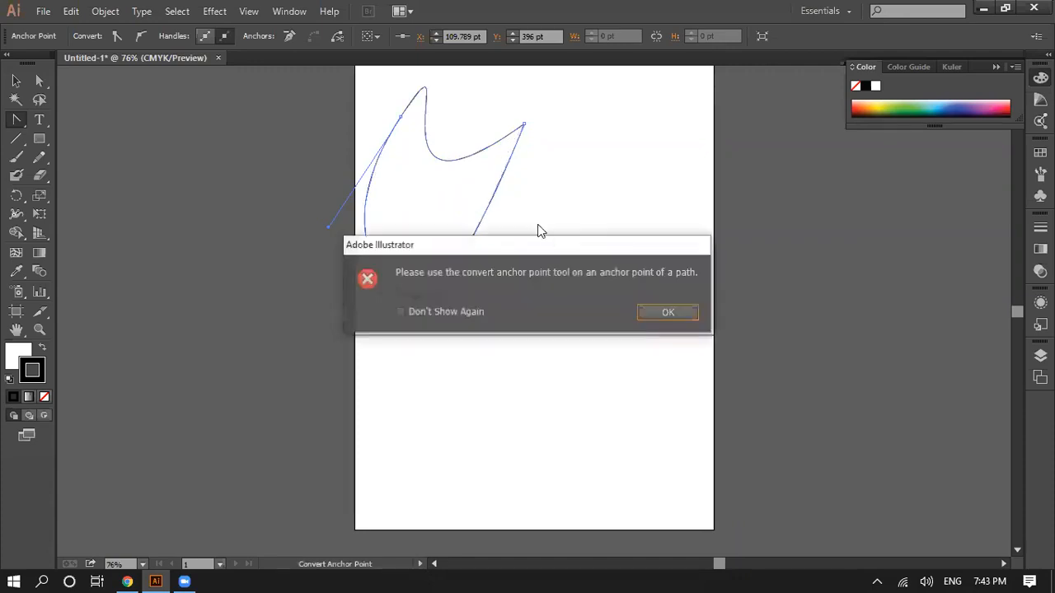
left_click(668, 314)
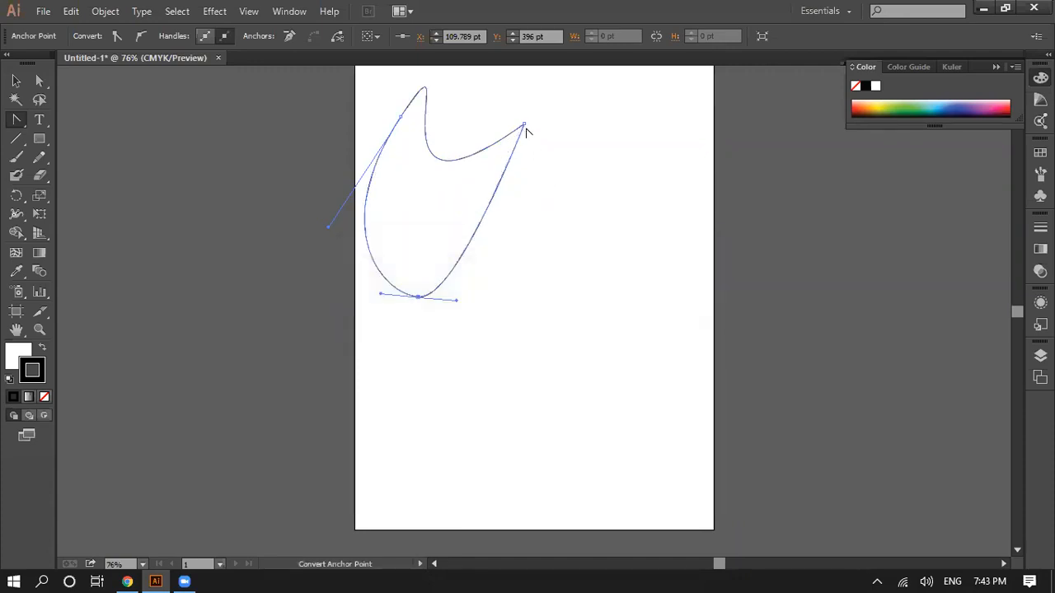
Step: Try converting the shape's two upper anchor points, and undo these changes together with the rounded bottom tip and the anchor deletion
left_click_drag(524, 123, 542, 140)
key("ctrl+z")
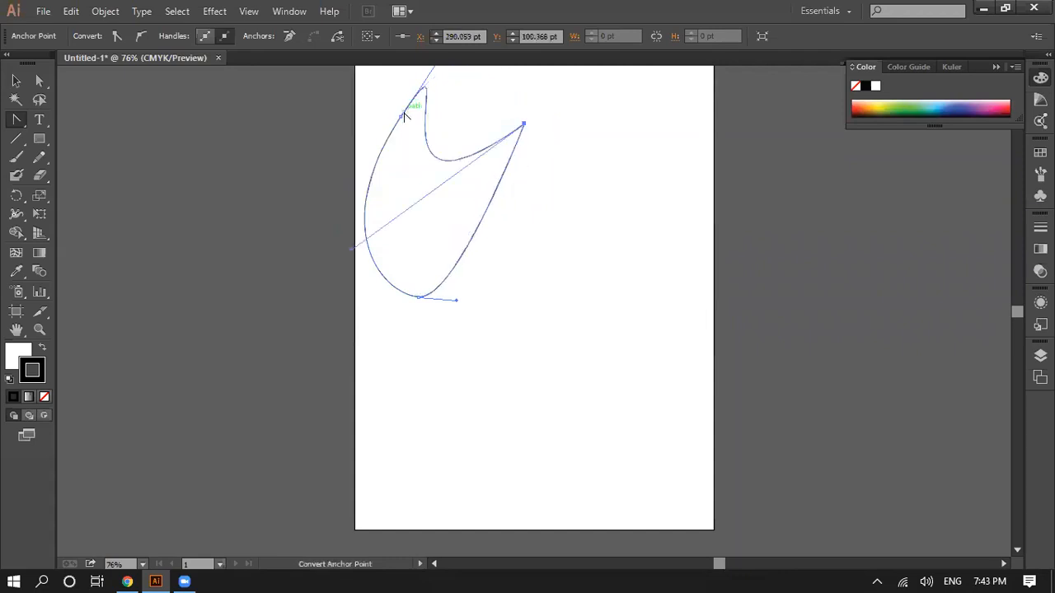
key("ctrl+z")
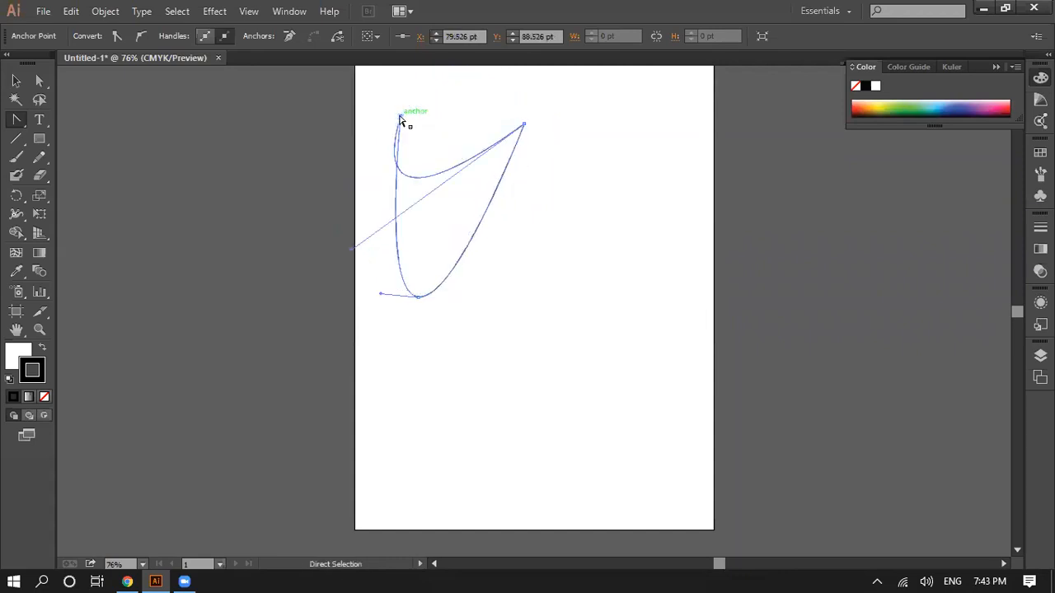
left_click_drag(400, 118, 453, 181)
left_click(524, 126)
key("ctrl+z")
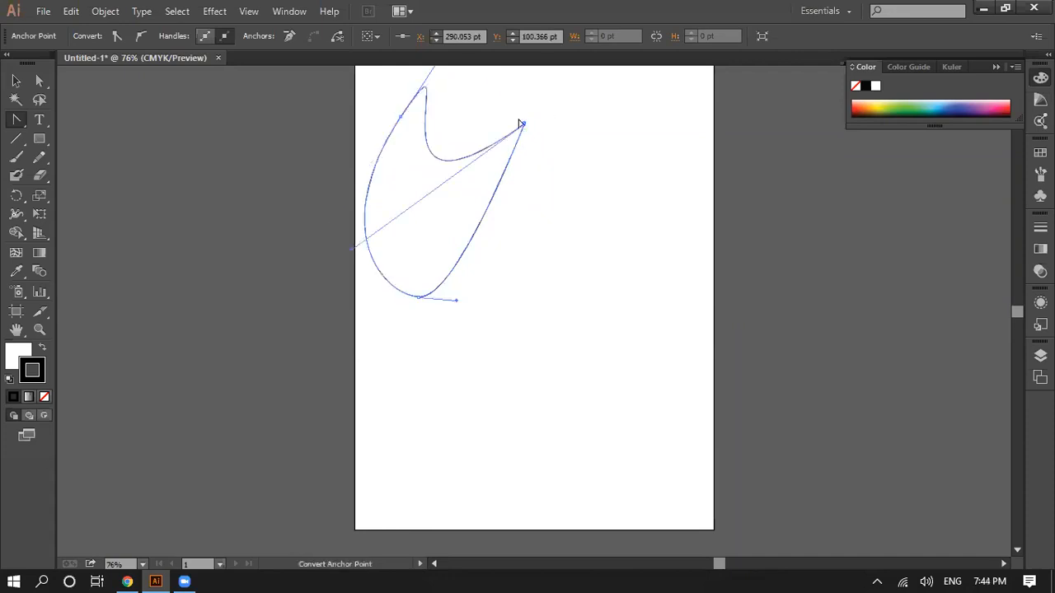
left_click(523, 125)
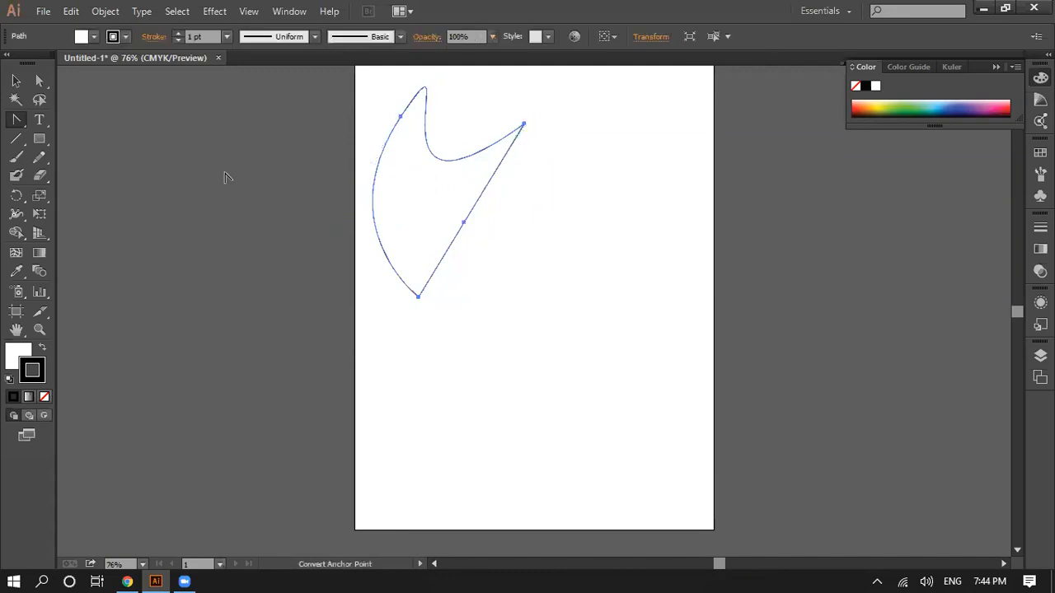
Step: Try moving the shape toward the page centre, and undo the move and all earlier Pen drawings until the artboard is empty
left_click(17, 81)
left_click_drag(470, 222, 564, 308)
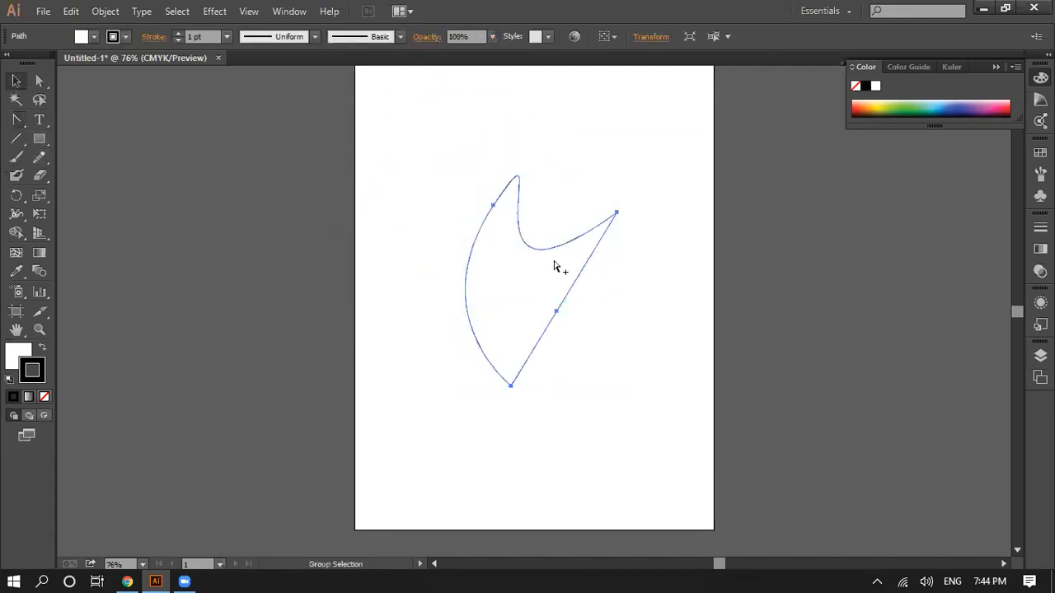
key("ctrl+z")
key("ctrl+z")
key("ctrl+z")
key("ctrl+z")
key("ctrl+z")
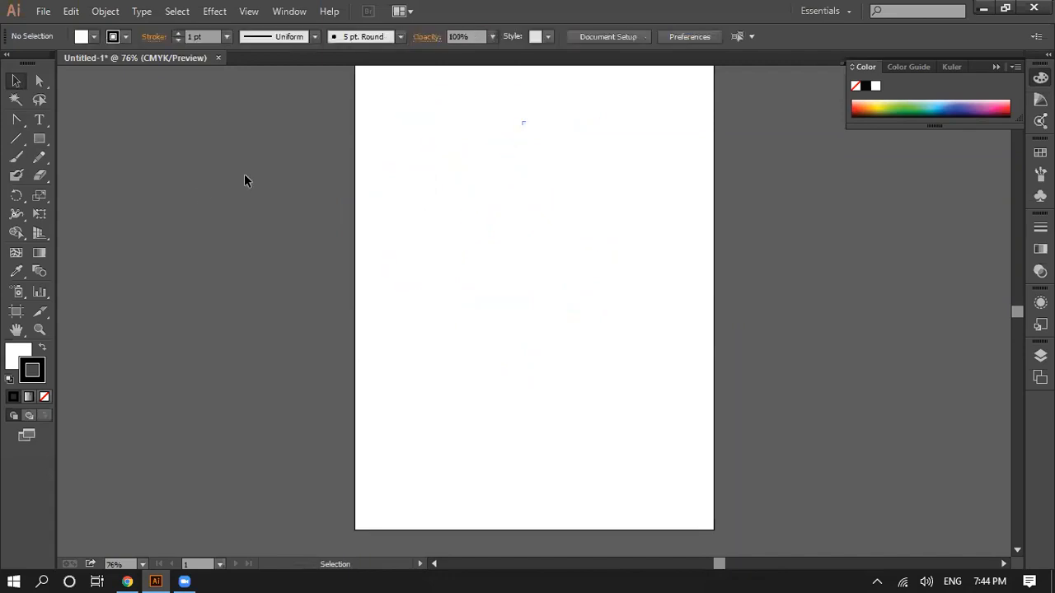
key("ctrl+z")
key("ctrl+z")
key("ctrl+z")
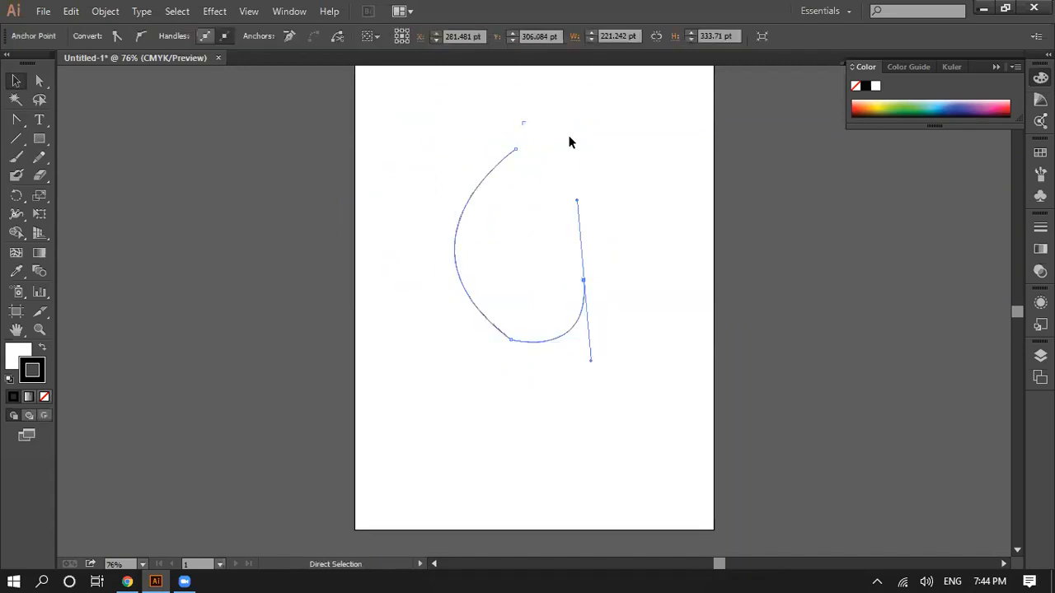
key("ctrl+z")
key("ctrl+z")
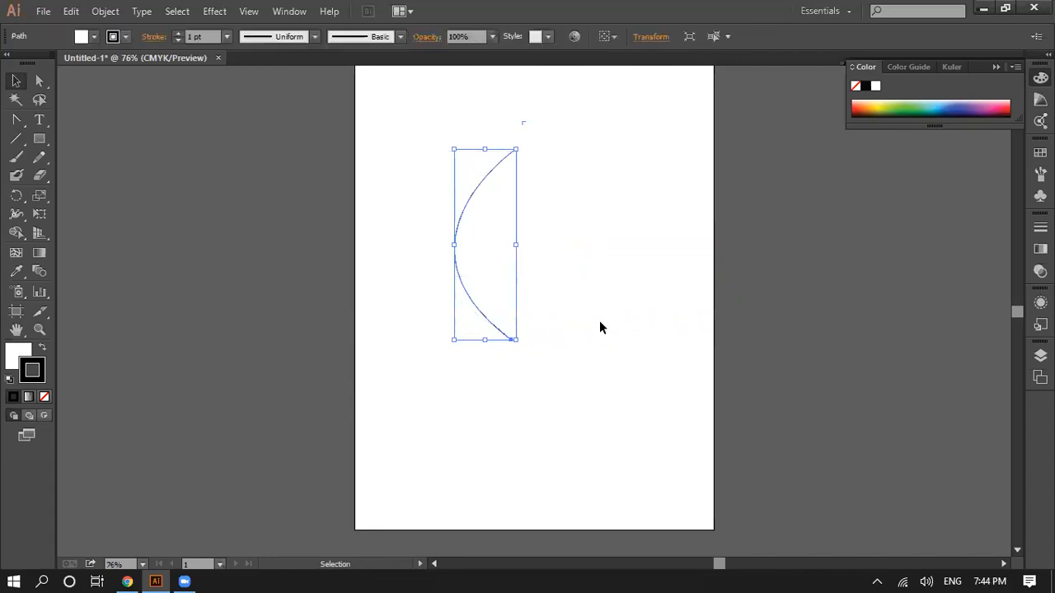
key("ctrl+z")
Step: Draw a circle about 329 pt across with the Ellipse tool and move its centre to about X 289 pt, Y 339 pt
left_click(17, 120)
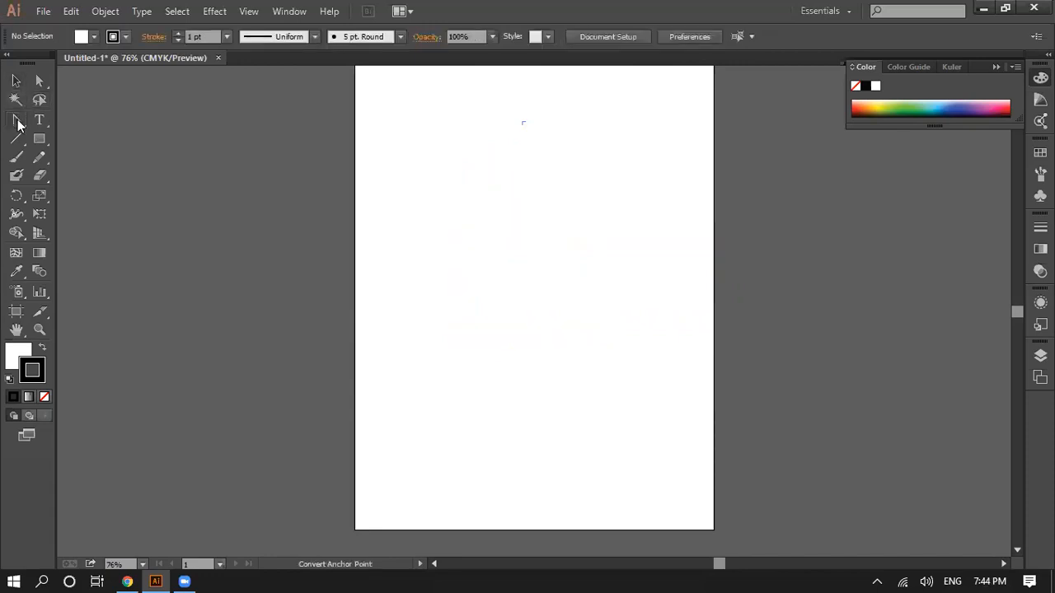
left_click(38, 138)
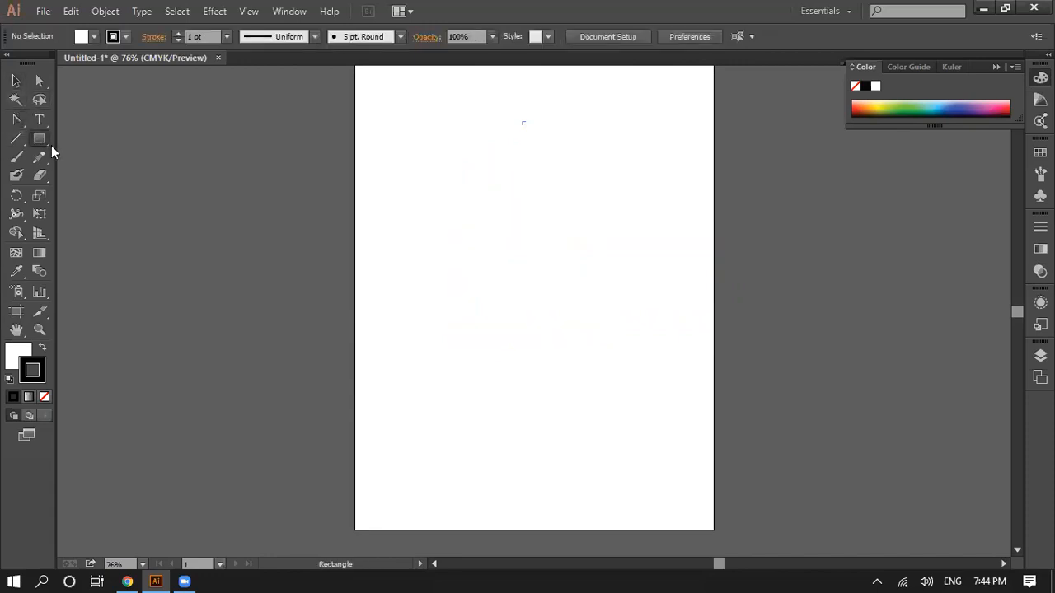
left_click_drag(39, 139, 96, 176)
left_click_drag(513, 214, 707, 408)
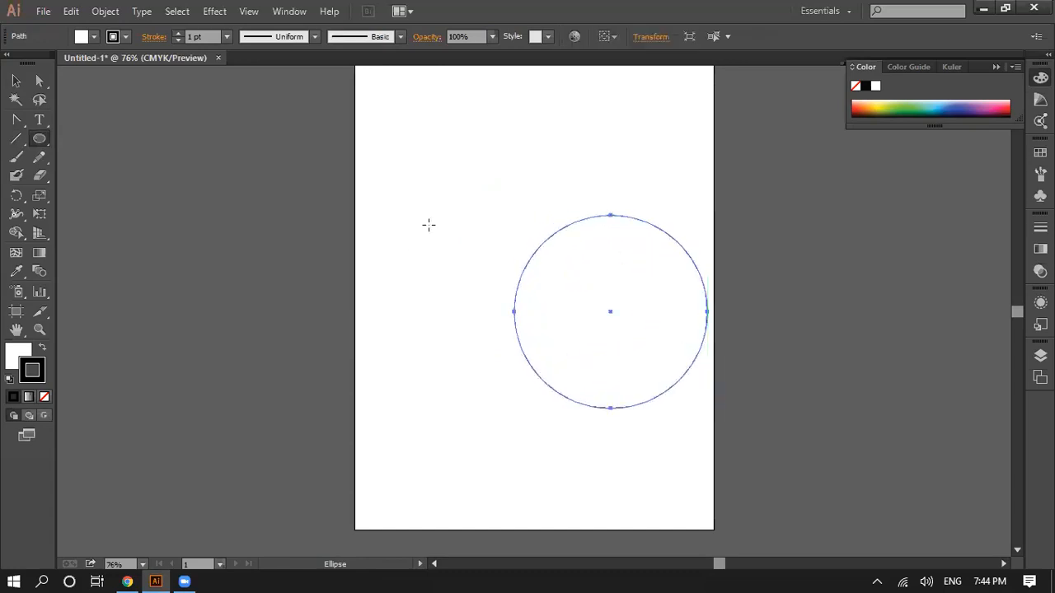
left_click(16, 80)
left_click_drag(668, 359, 578, 309)
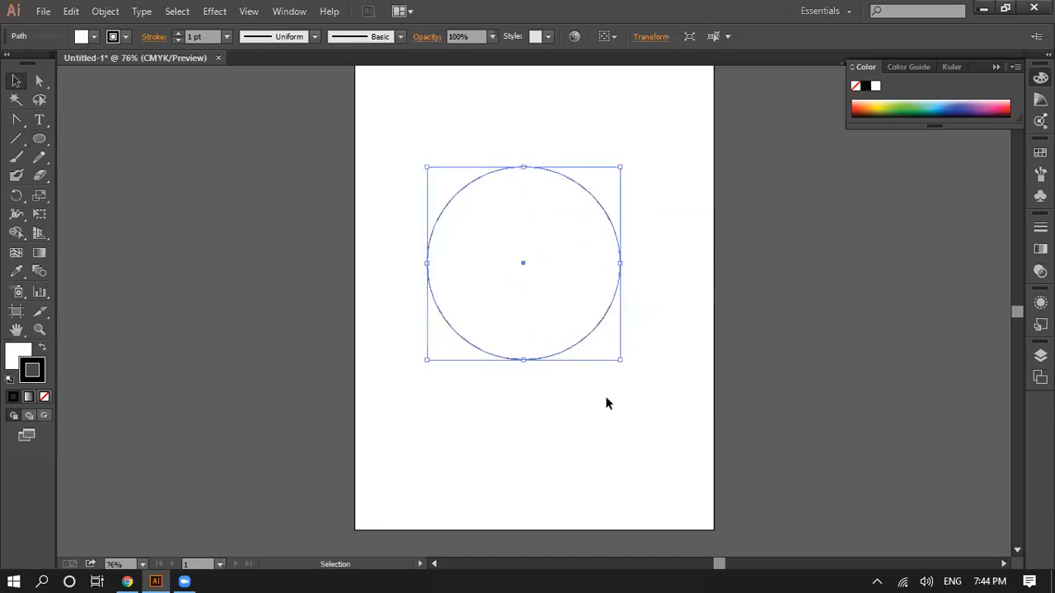
left_click(581, 421)
left_click(560, 333)
left_click(484, 399)
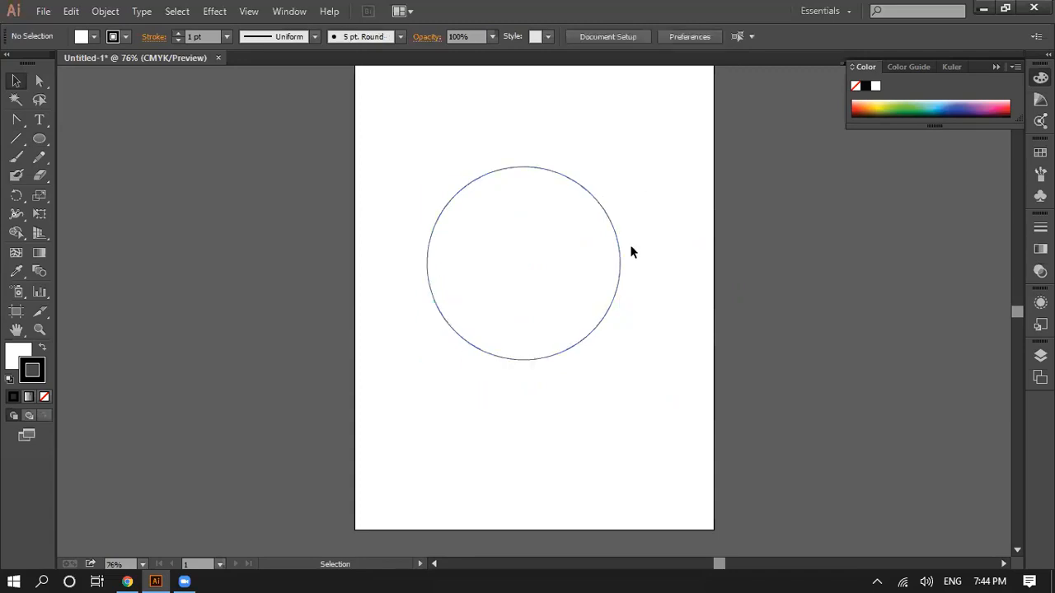
Step: Convert the circle's right anchor point to a corner with the Convert Anchor Point tool
left_click(15, 122)
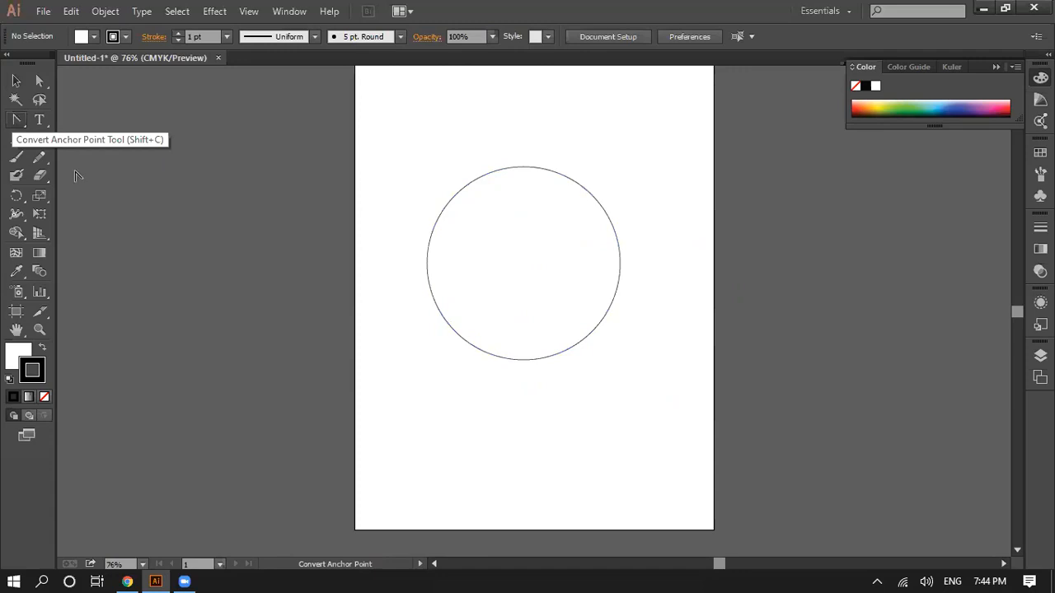
left_click(445, 221)
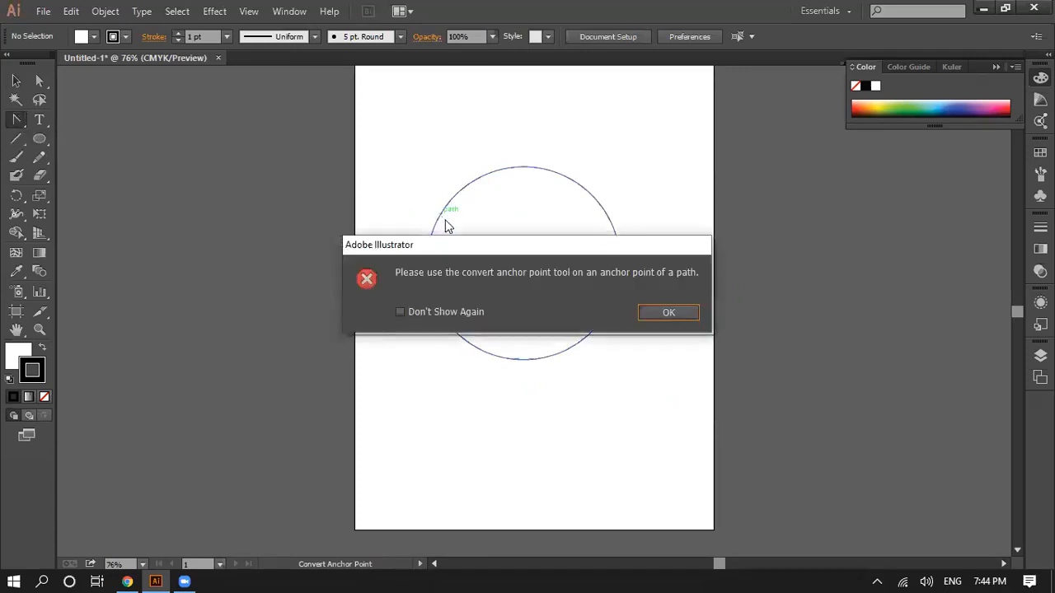
left_click(646, 317)
left_click(620, 264)
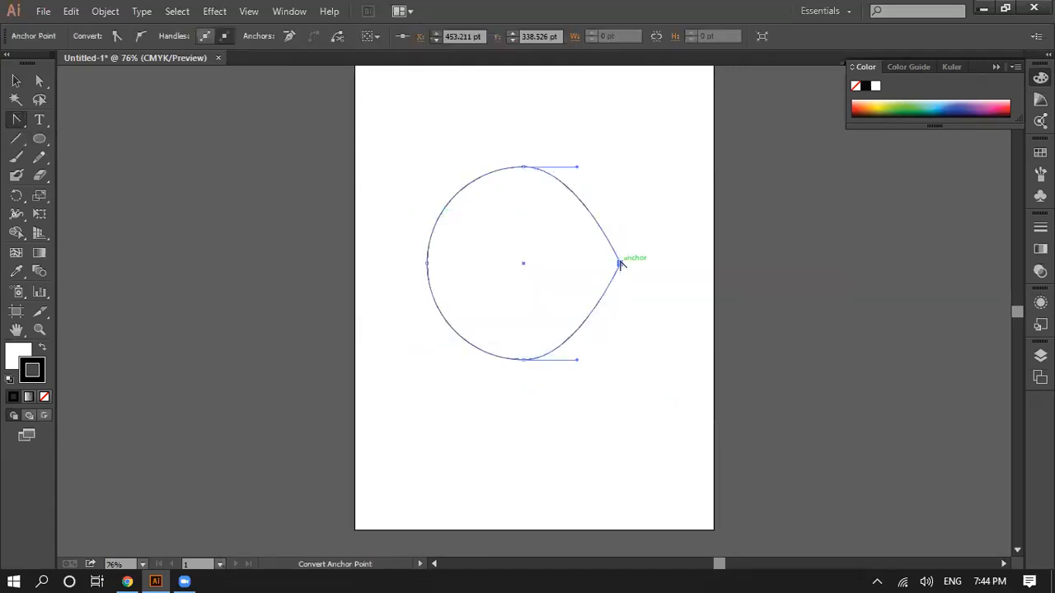
Step: Try converting the circle's left, top and bottom anchor points to corners to form a diamond, and undo these three conversions
left_click(427, 264)
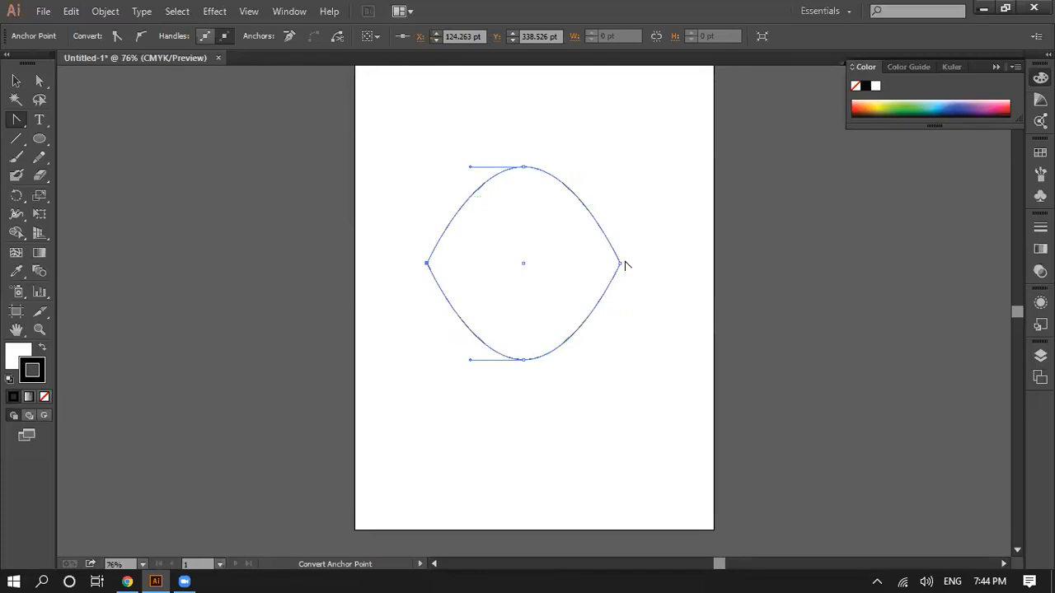
left_click(523, 167)
left_click(523, 359)
left_click(542, 442)
left_click(669, 310)
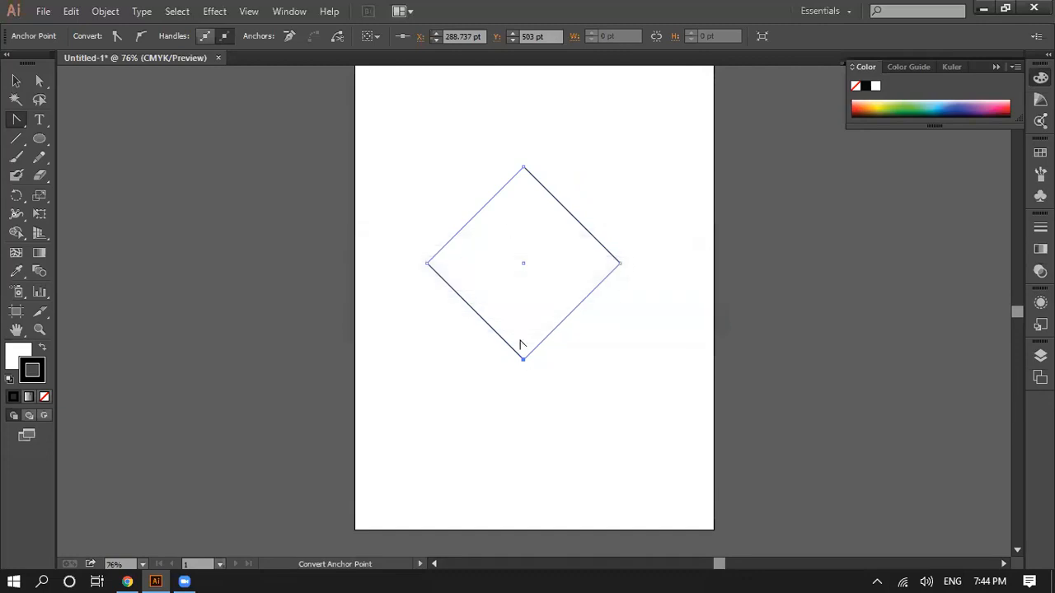
key("ctrl+z")
key("ctrl+z")
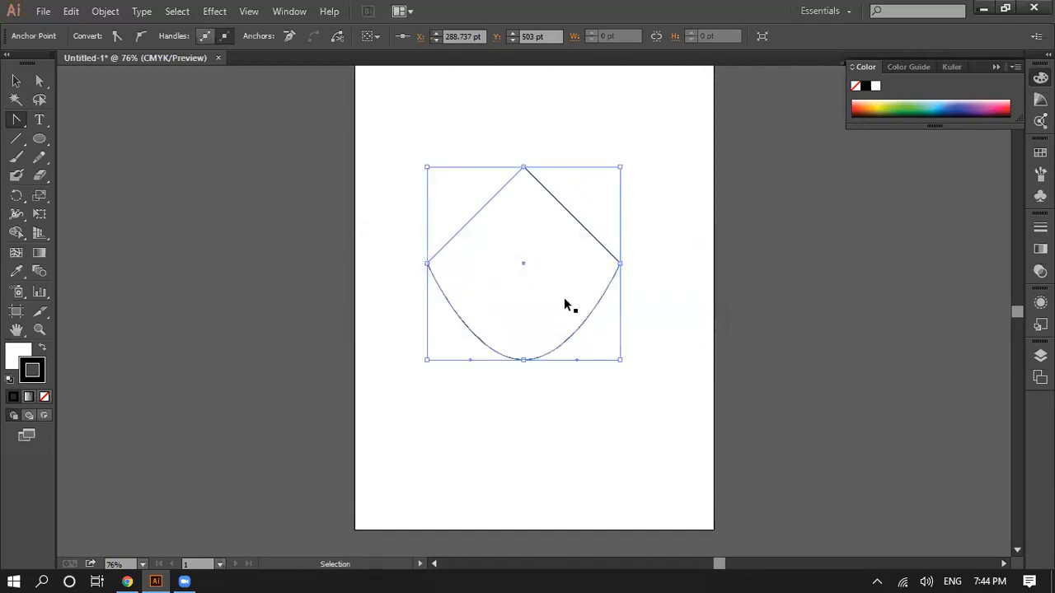
key("ctrl+z")
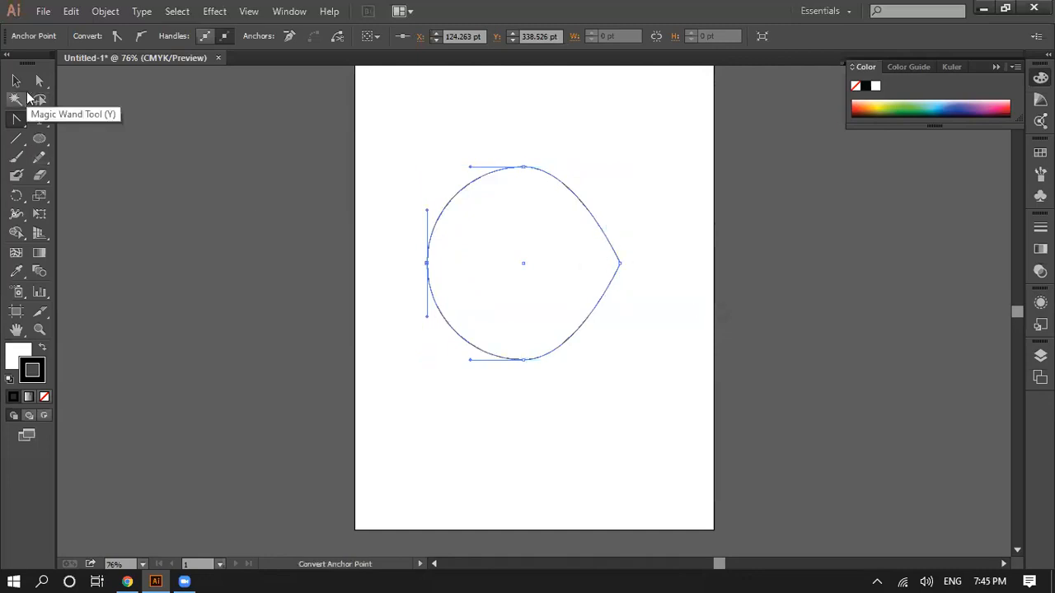
left_click(16, 80)
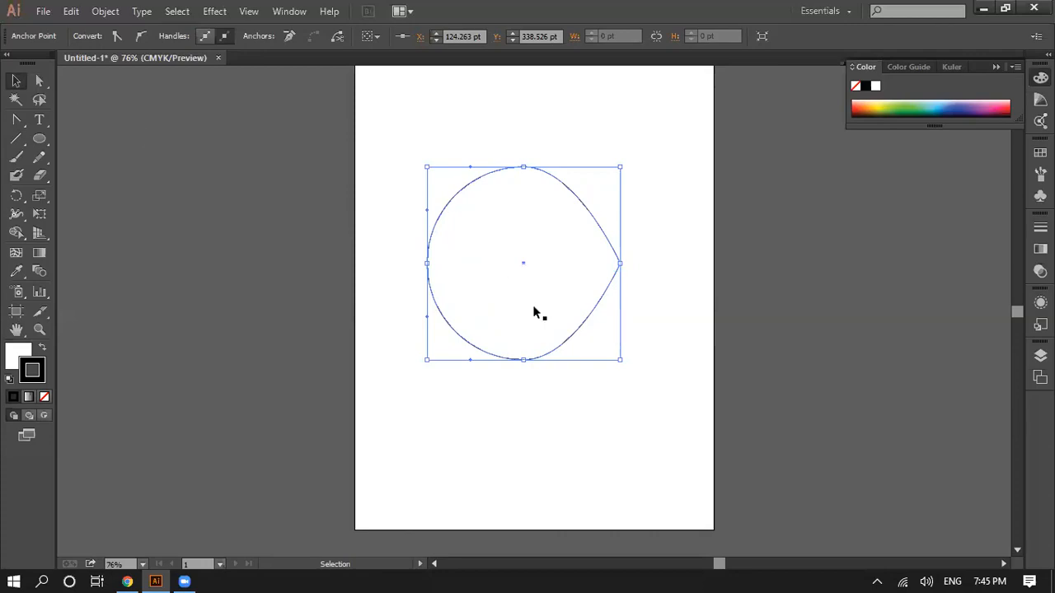
Step: Fill the pointed circle with red C90606
key("alt")
double_click(10, 353)
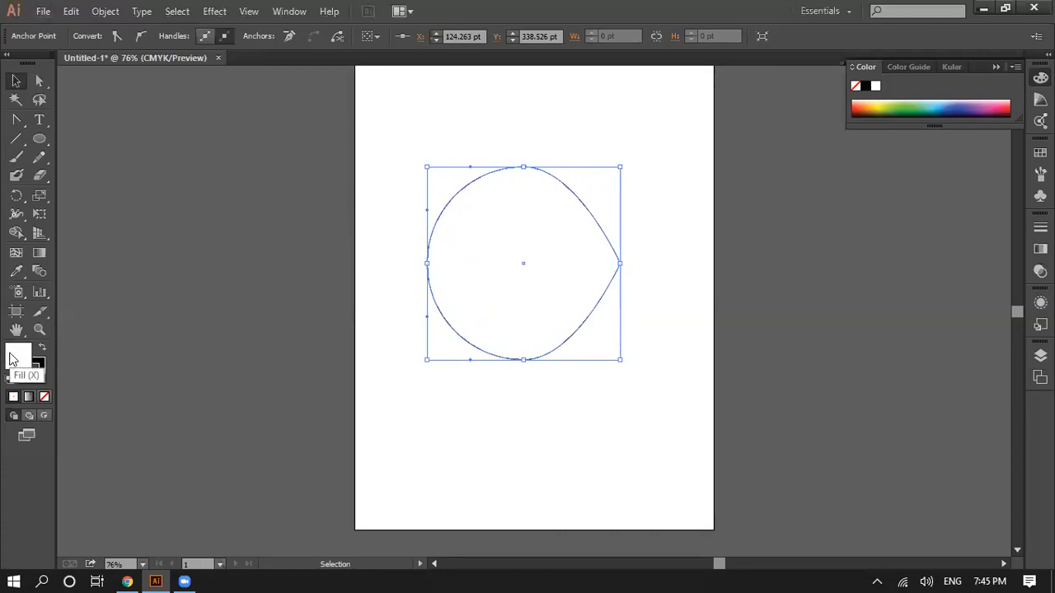
left_click(515, 229)
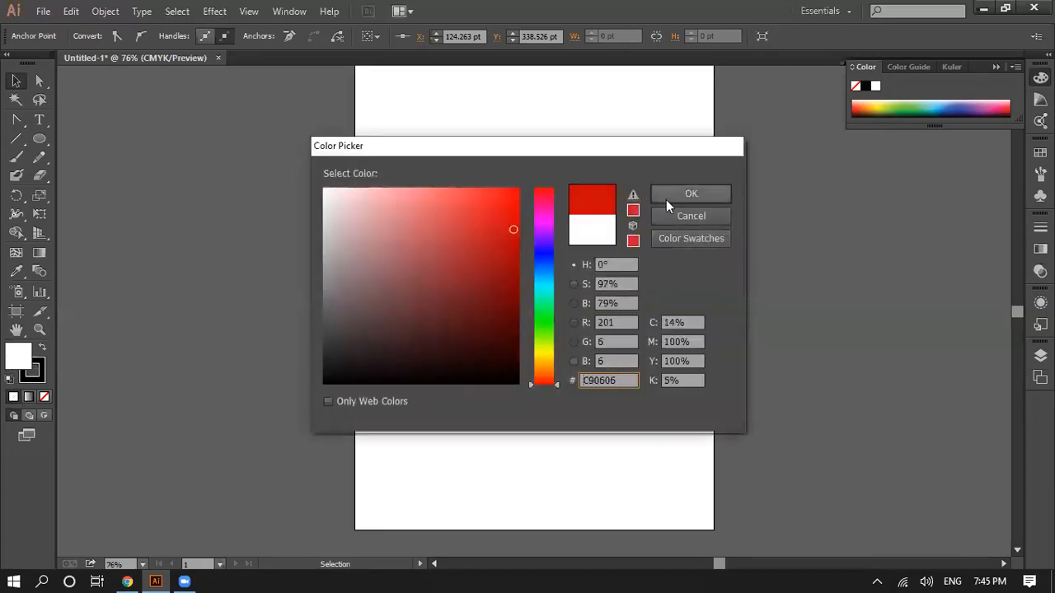
left_click(689, 195)
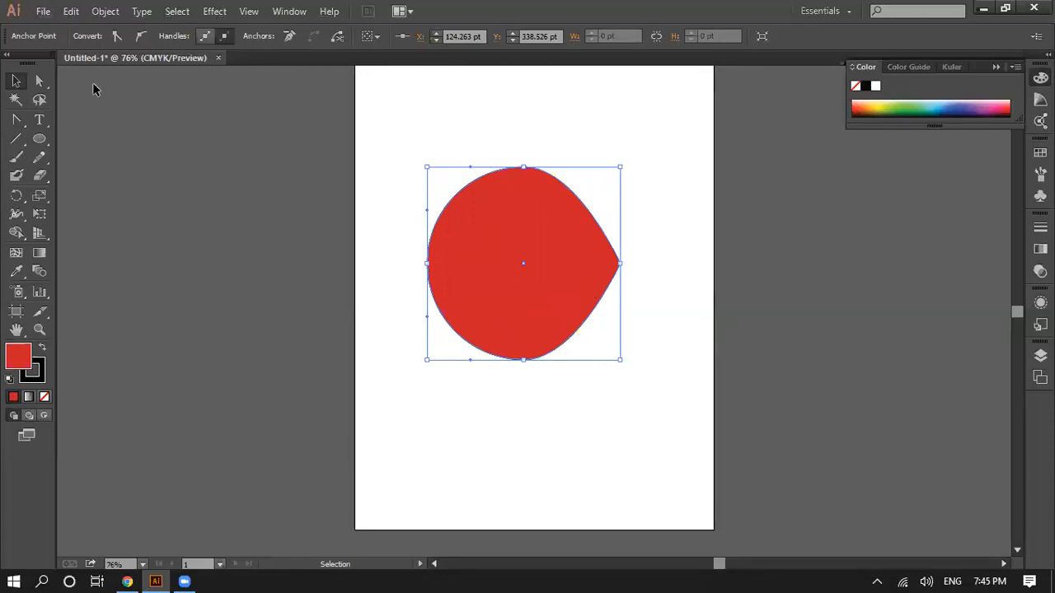
Step: Duplicate the red shape slightly to the right and nudge the copy left until it nearly covers the original
left_click(16, 83)
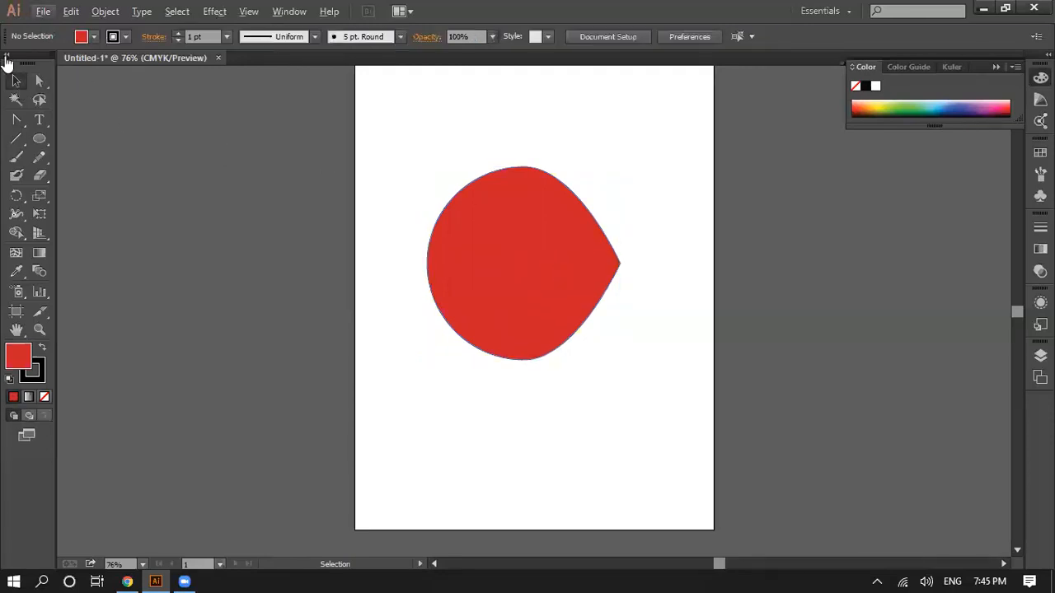
left_click(46, 83)
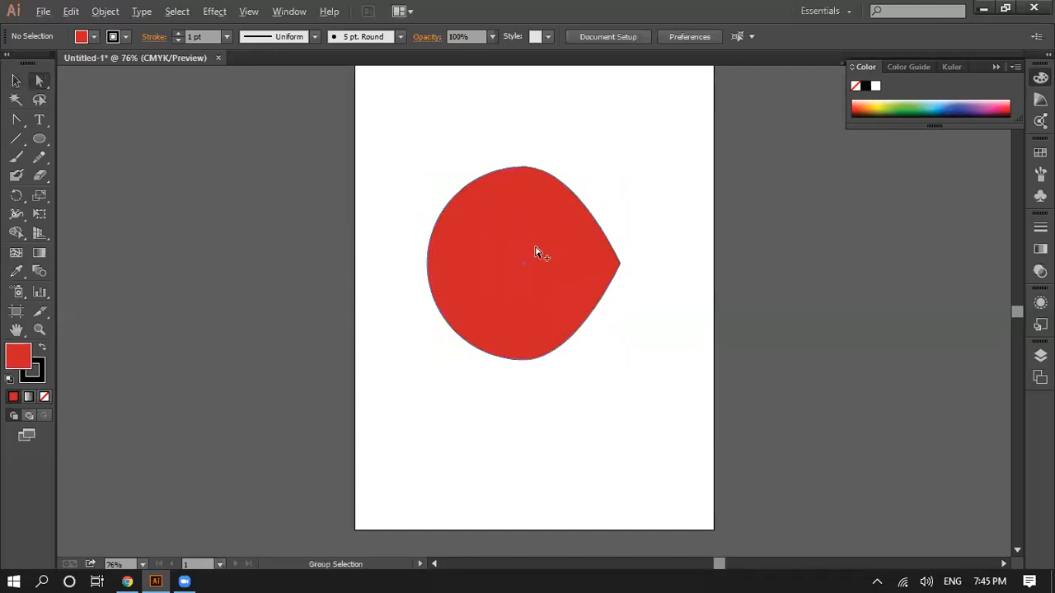
left_click_drag(550, 254, 578, 252)
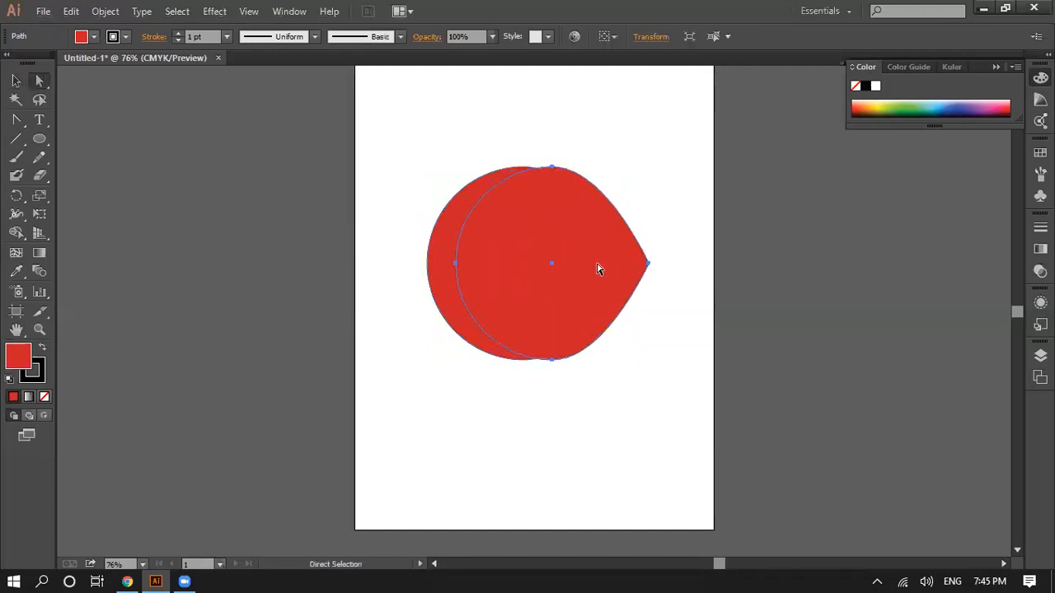
key("Left")
key("Left")
key("Left")
key("Left")
key("Left")
key("Left")
key("Left")
key("Left")
key("Left")
key("Left")
key("Left")
key("Left")
key("Left")
key("Left")
key("Left")
key("Left")
key("Left")
key("Left")
key("Left")
key("Left")
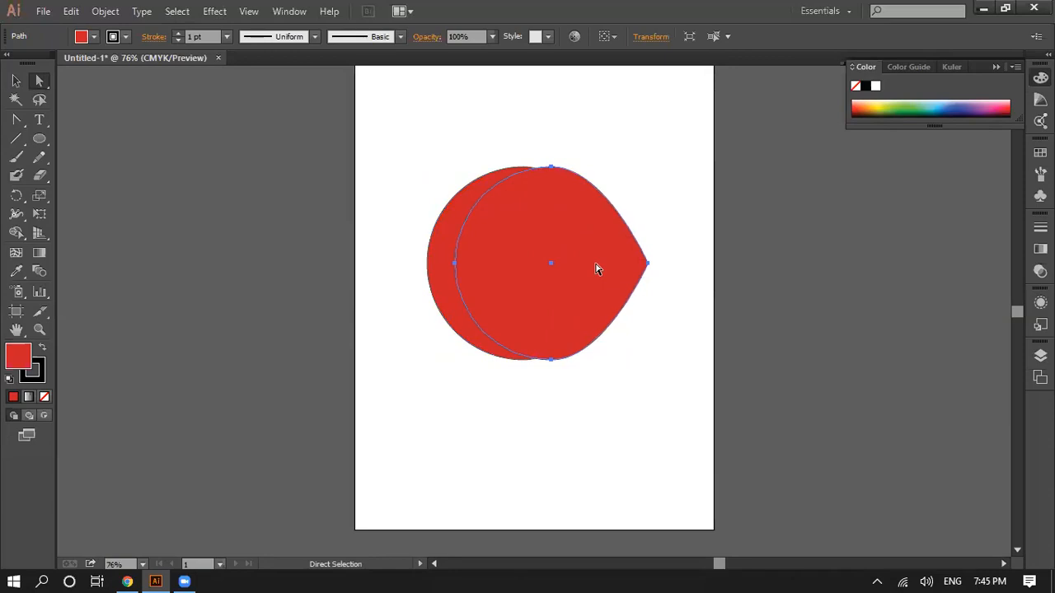
key("Left")
key("Left")
key("Left")
key("Left")
key("Left")
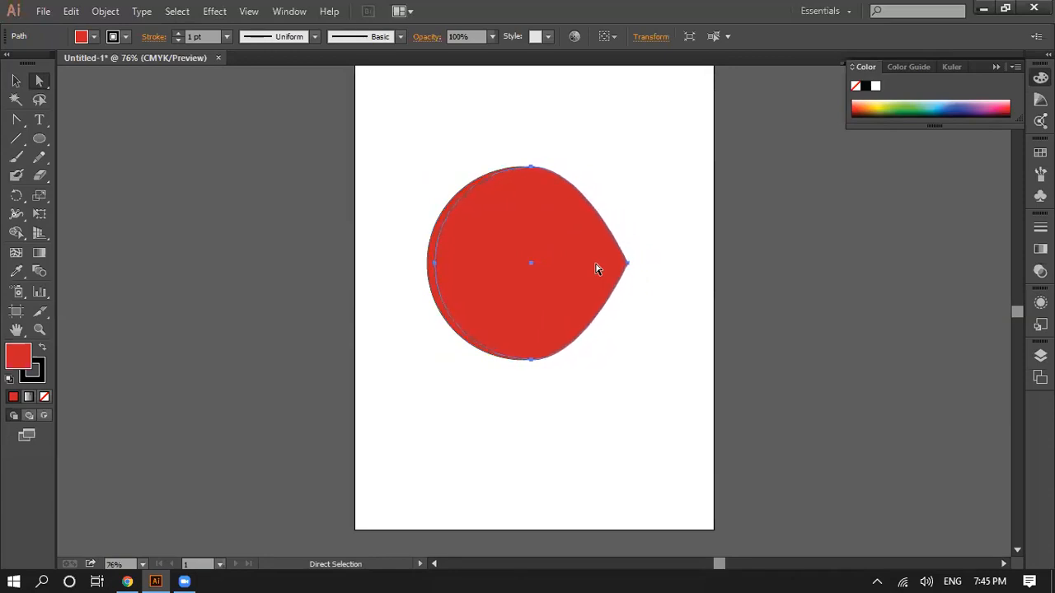
key("Left")
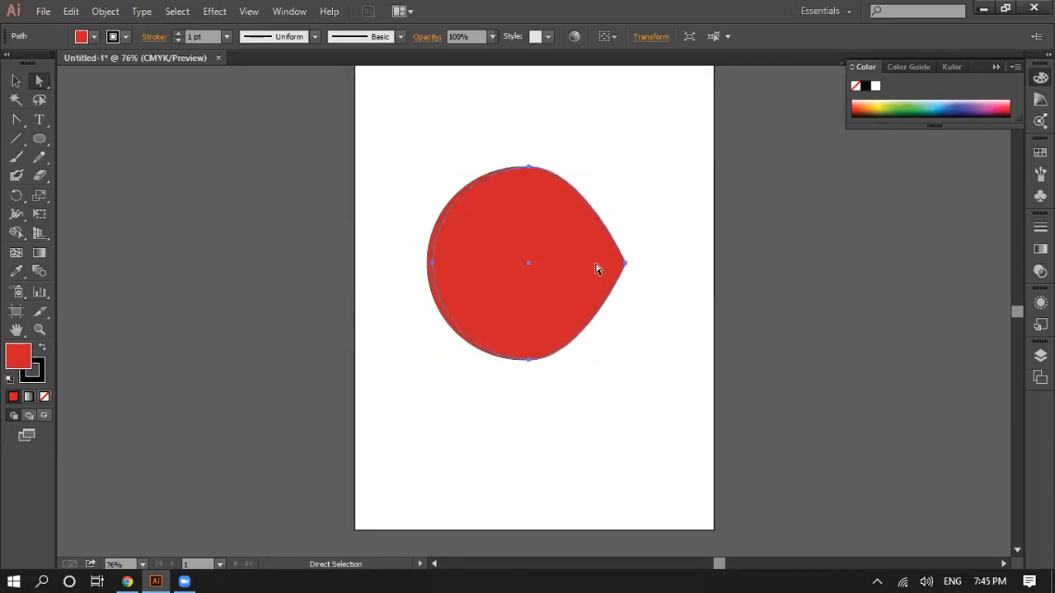
Step: Set the copy's fill to the brighter red D80909 and deselect it
double_click(18, 358)
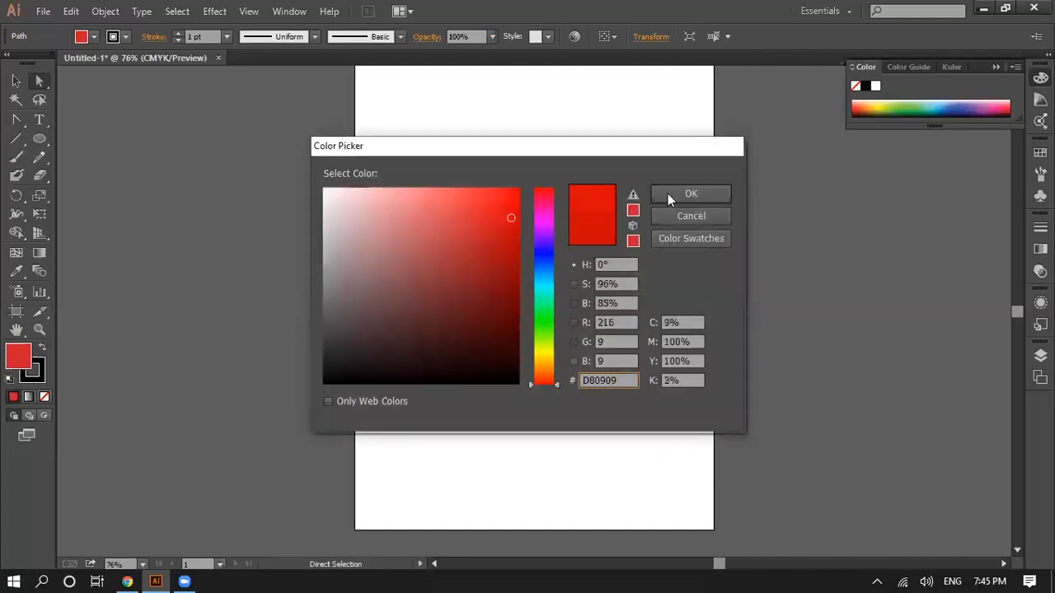
left_click(669, 195)
left_click(642, 329)
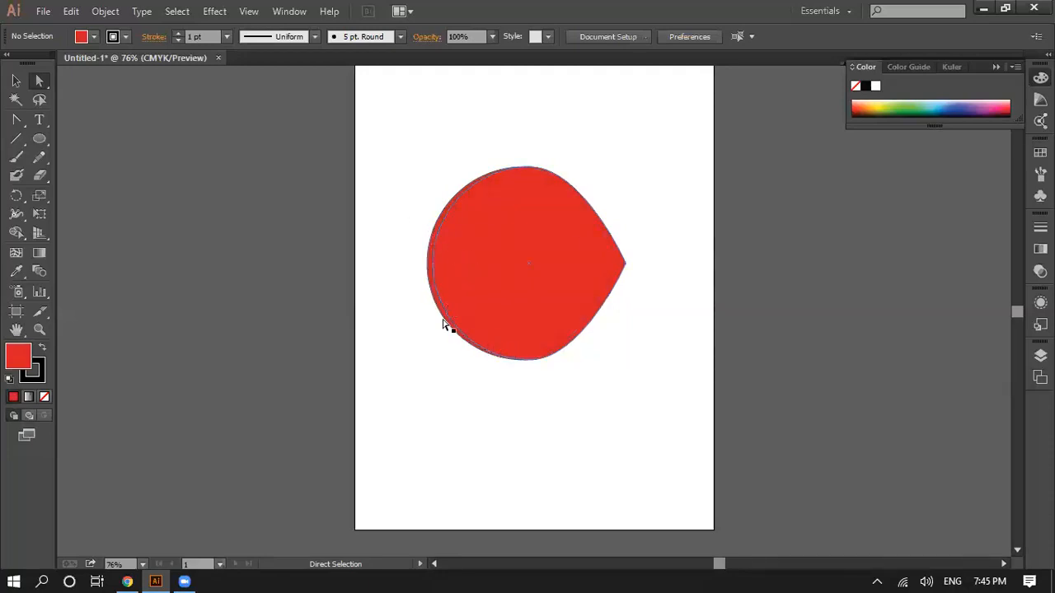
Step: Select both overlapping red shapes and delete them
mouse_move(429, 273)
left_mouse_down()
mouse_move(454, 262)
mouse_move(427, 274)
left_mouse_up()
left_click_drag(415, 150, 655, 416)
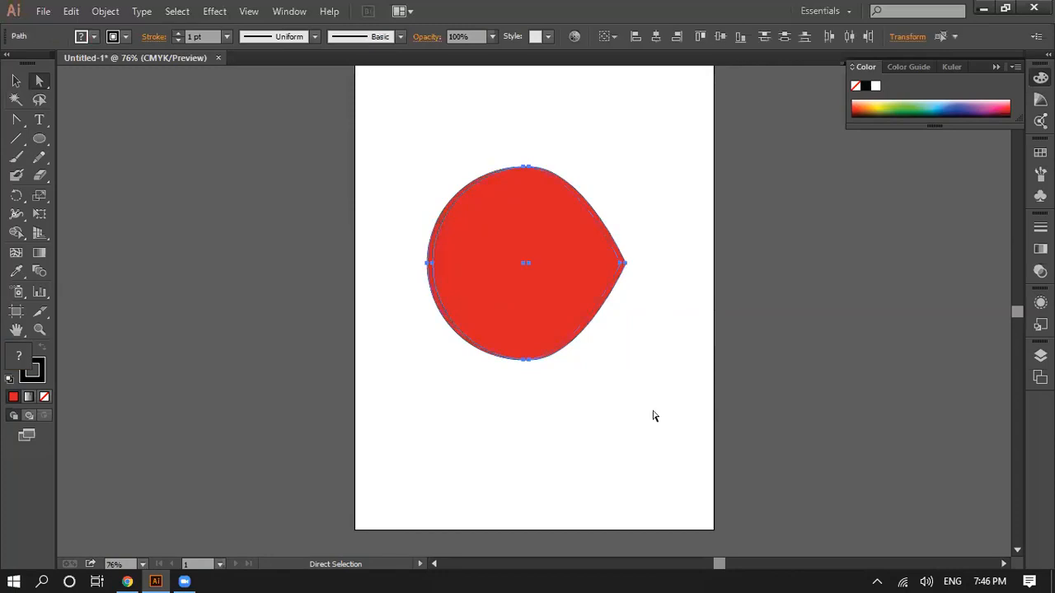
key("Delete")
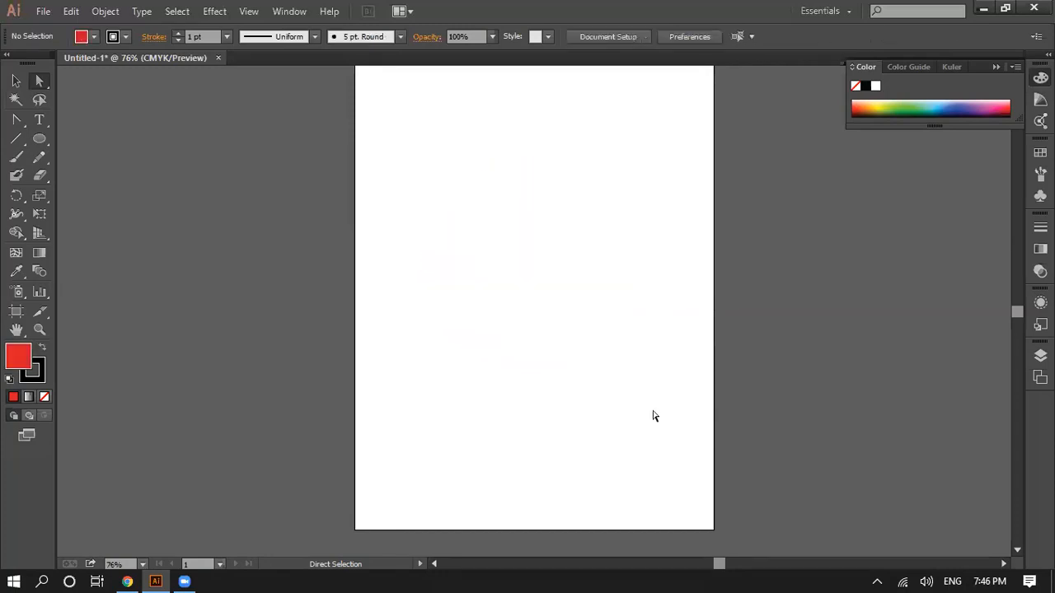
Step: Draw a straight-sided red triangle with three corner anchor points on the artboard using the Pen tool
left_click(13, 122)
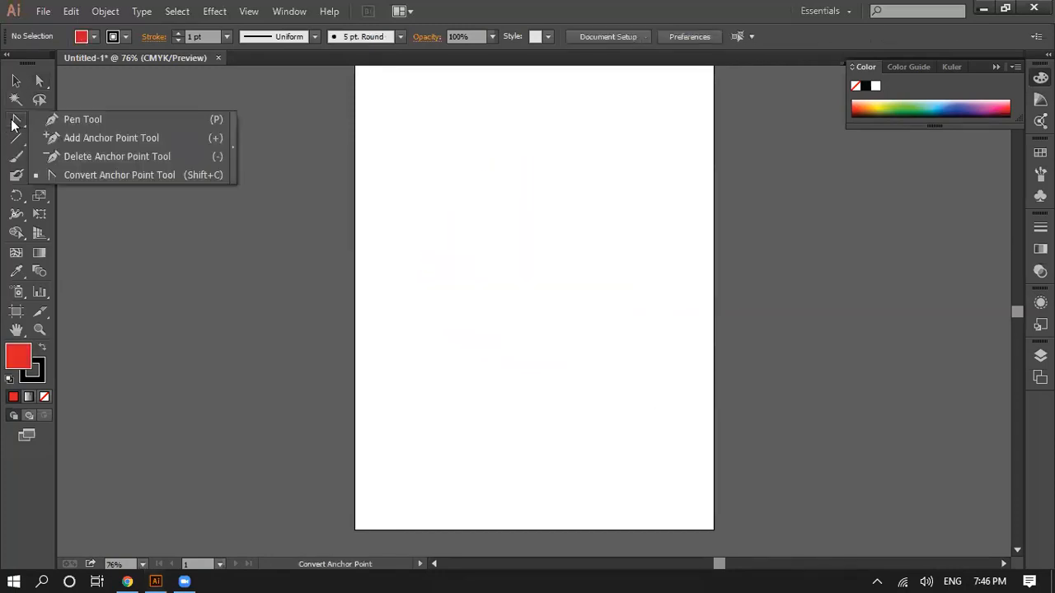
left_click(87, 120)
left_click(467, 170)
left_click(452, 321)
left_click(643, 310)
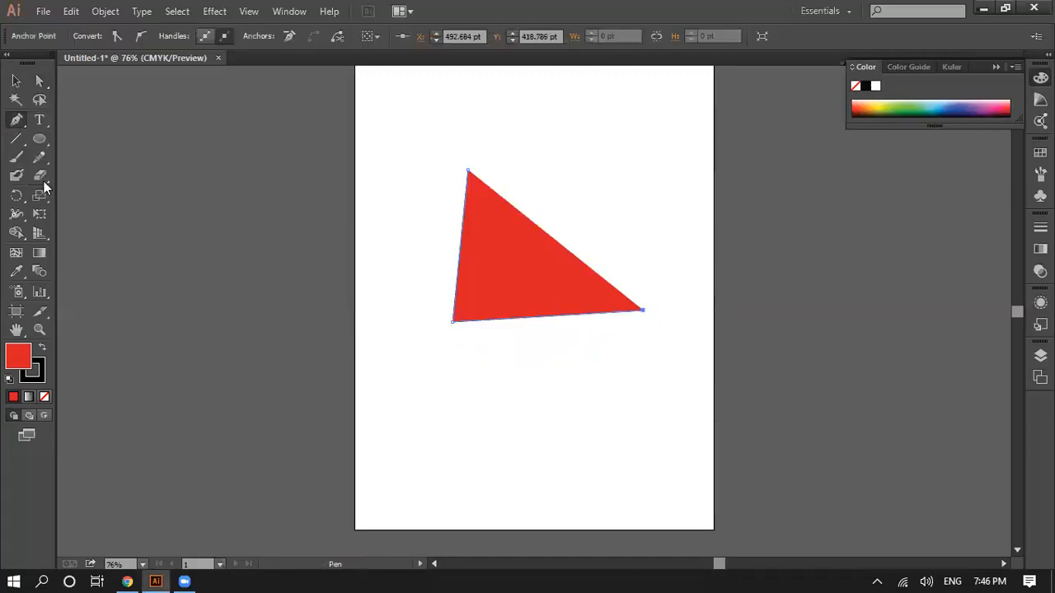
Step: Convert the triangle's lower-left, right and top corners to smooth points with the Convert Anchor Point tool so its sides curve
left_click_drag(16, 125, 51, 177)
left_click_drag(452, 323, 515, 365)
left_click_drag(645, 314, 653, 253)
left_click_drag(467, 173, 595, 321)
left_click(616, 406)
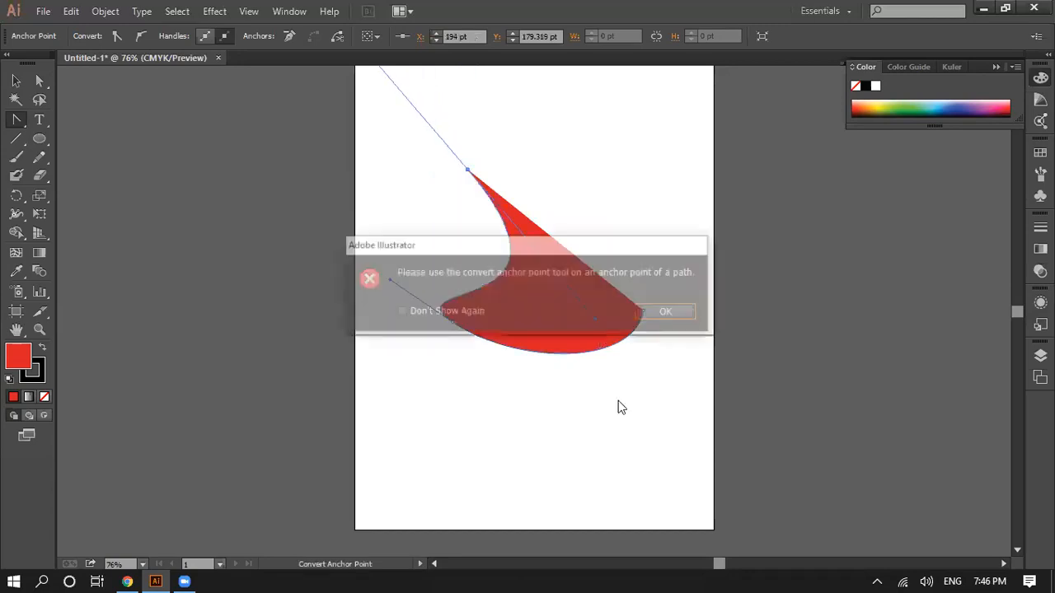
left_click(668, 317)
Step: Move the curved red shape with the Selection tool until it extends past the artboard's lower-right corner
left_click(40, 82)
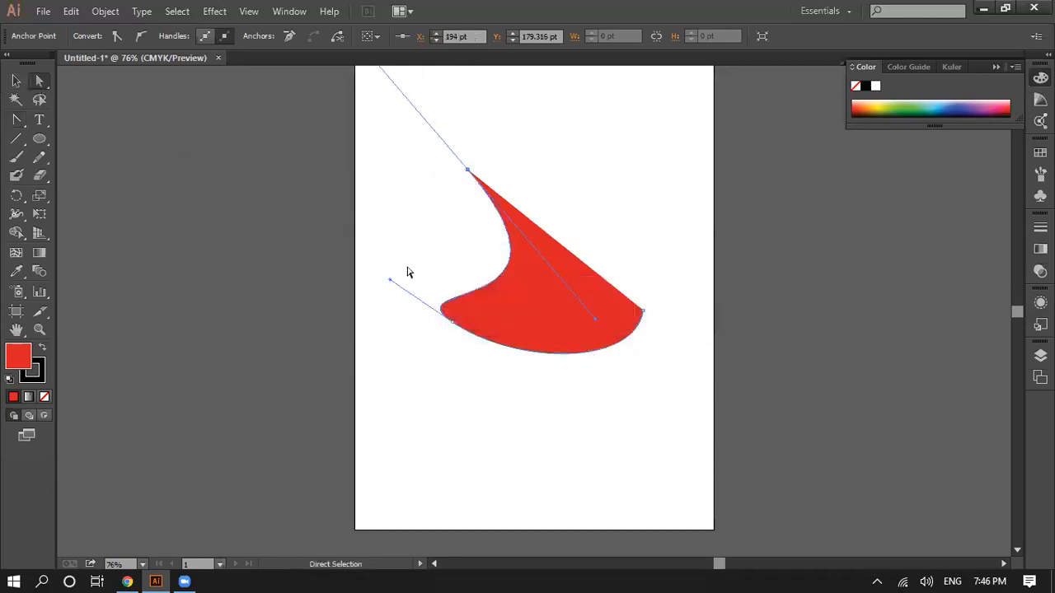
left_click(16, 82)
left_click(383, 167)
left_click_drag(619, 346, 677, 508)
left_click_drag(608, 450, 713, 476)
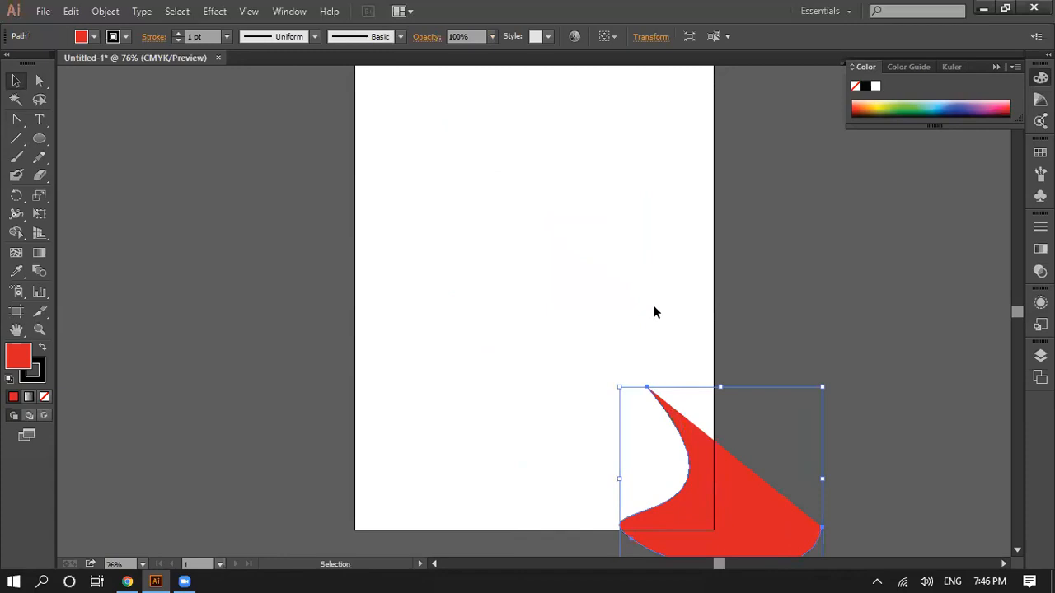
left_click(761, 463)
left_click_drag(758, 538, 726, 478)
left_click_drag(714, 457, 746, 512)
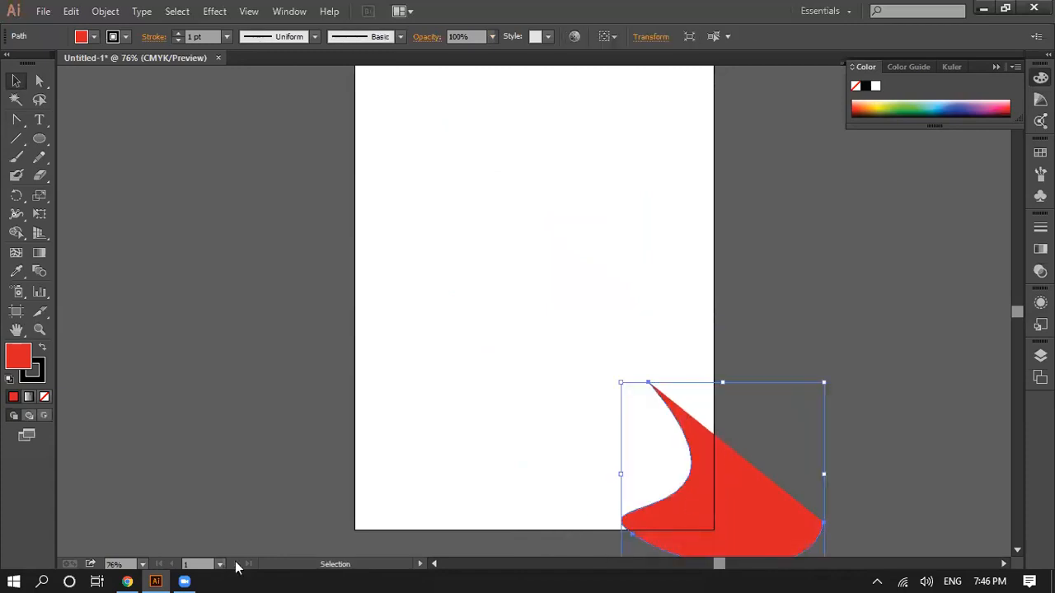
Step: Switch to Chrome and look through the logo design examples and related images in the search results
left_click(125, 579)
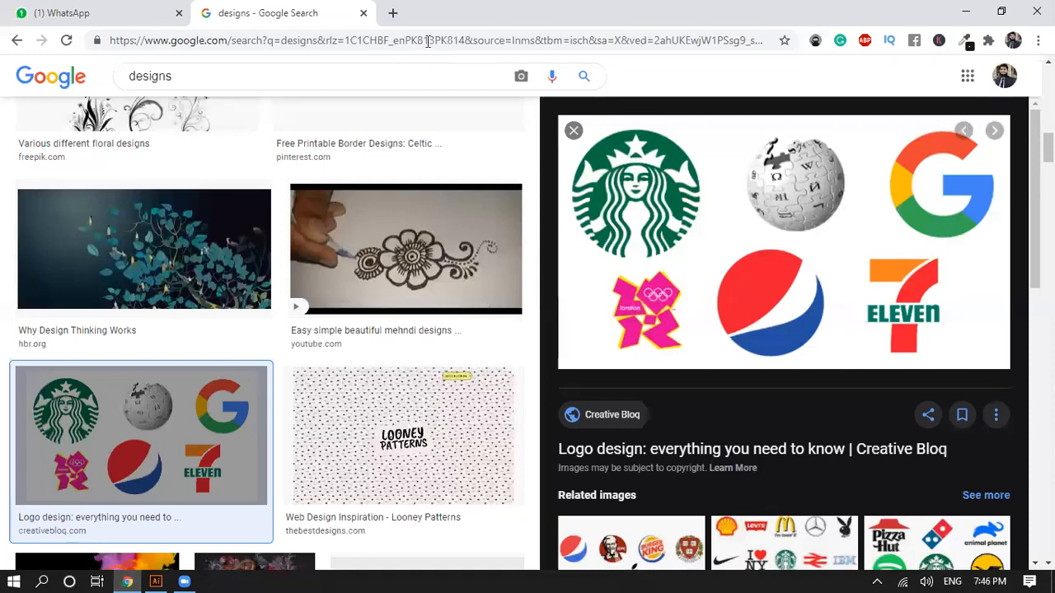
scroll(668, 403, "down", 3)
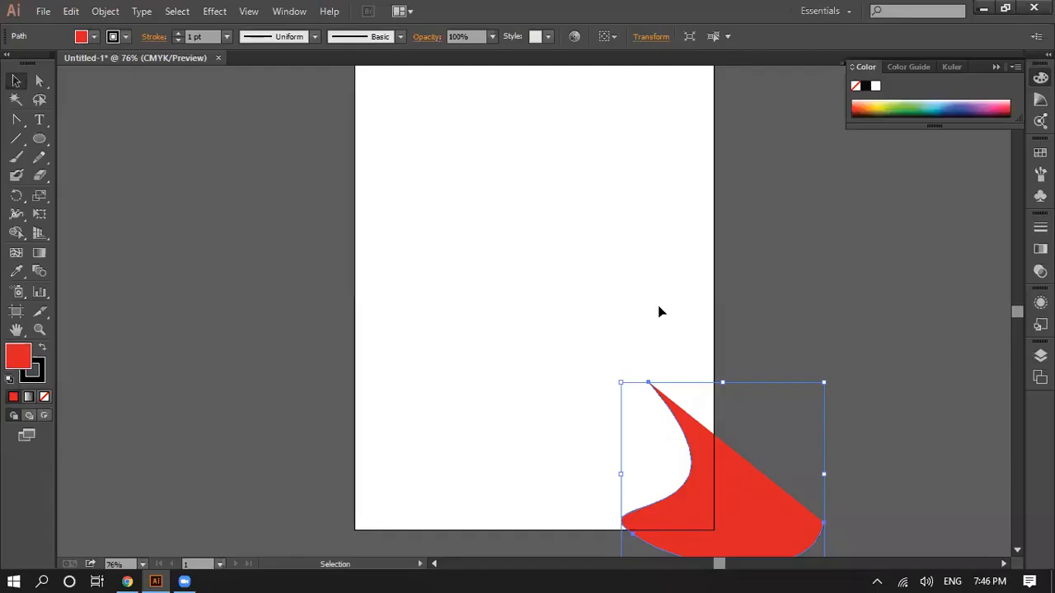
Step: Switch back to Illustrator and undo the shape's moves, its anchor-point conversions and the triangle itself
key("ctrl+z")
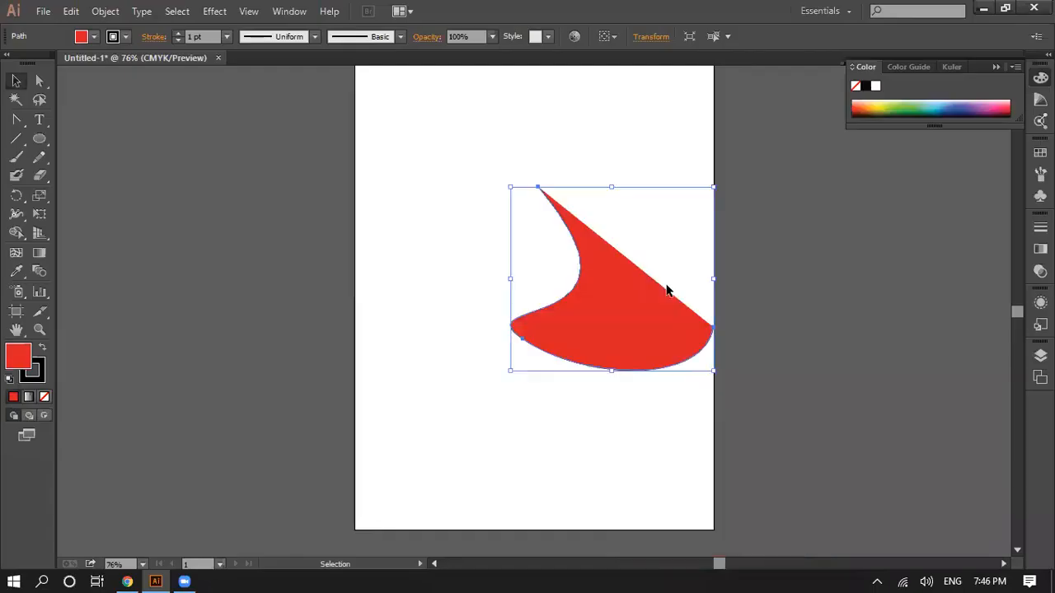
key("ctrl+z")
key("ctrl+z")
key("ctrl+z")
key("ctrl+z")
key("ctrl+z")
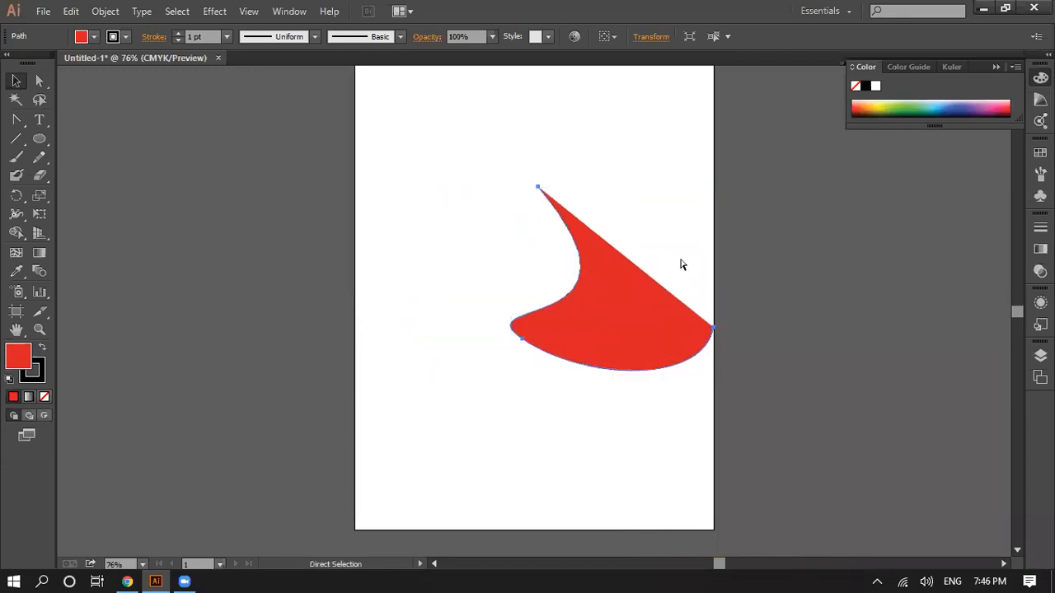
key("ctrl+z")
key("ctrl+z")
key("ctrl+z")
key("ctrl+z")
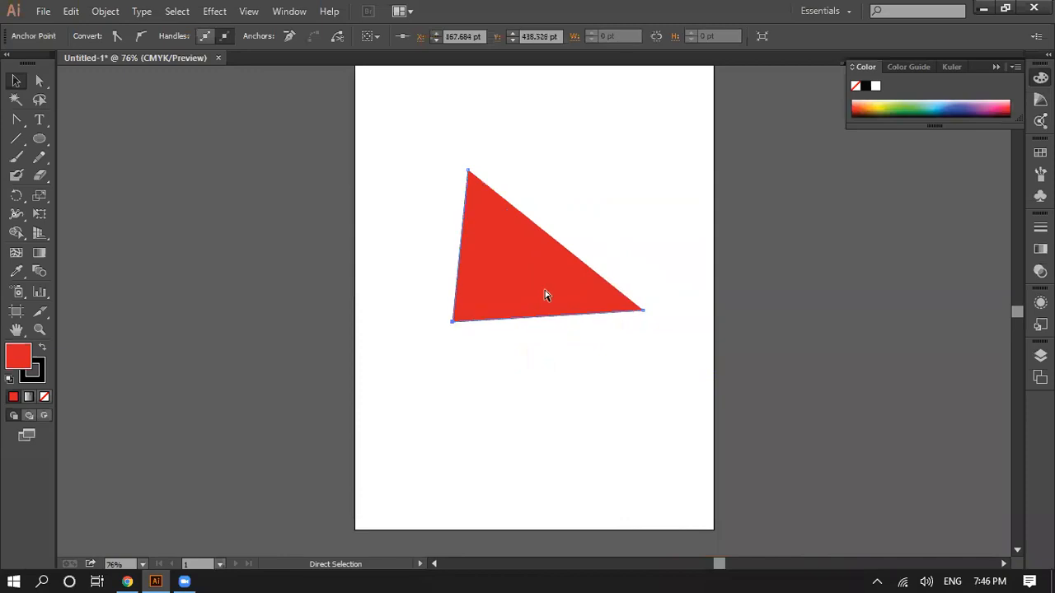
key("ctrl+z")
key("ctrl+z")
key("ctrl+z")
Step: Draw a straight Pen segment from about X 282 pt, Y 119 pt down to about X 107 pt, Y 366 pt
left_click(17, 120)
left_click(20, 122)
left_click(82, 119)
left_click(520, 135)
left_click(416, 279)
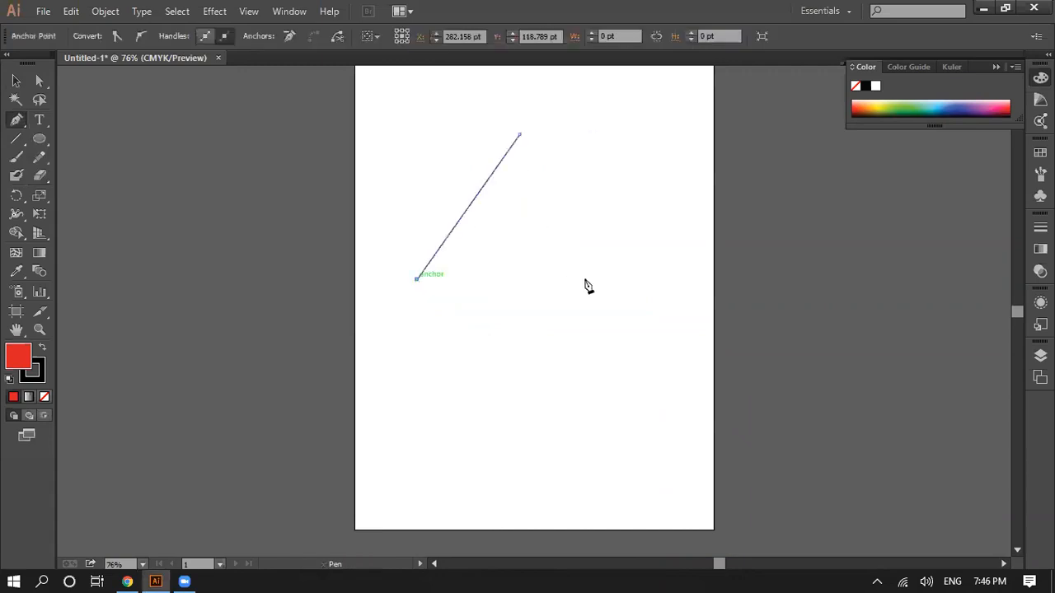
Step: Try adding a curved third anchor point near the artboard's right edge twice, undoing each attempt
left_click_drag(679, 296, 665, 488)
key("ctrl+z")
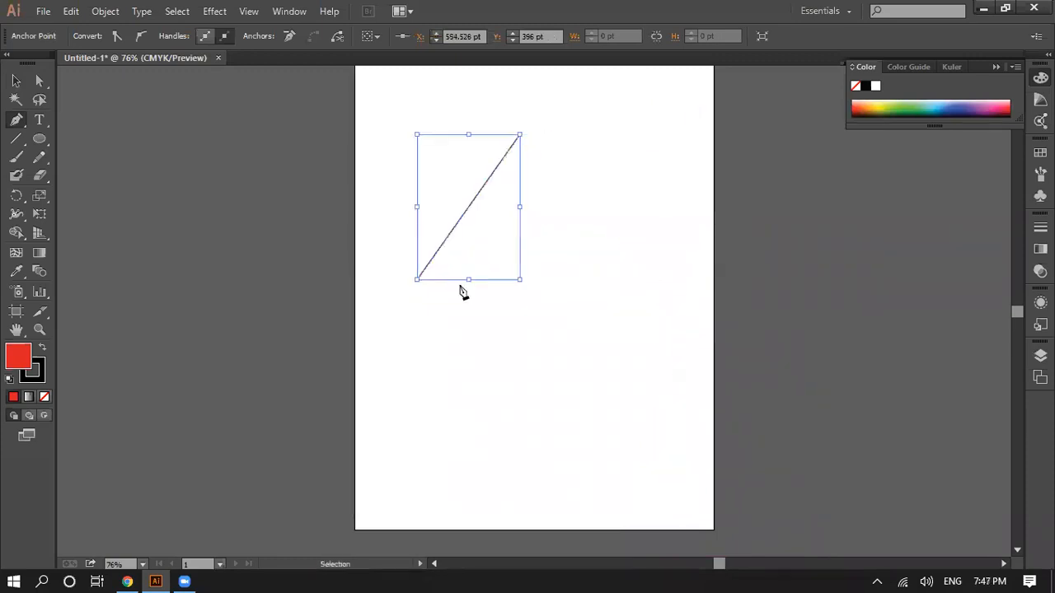
left_click_drag(705, 303, 732, 490)
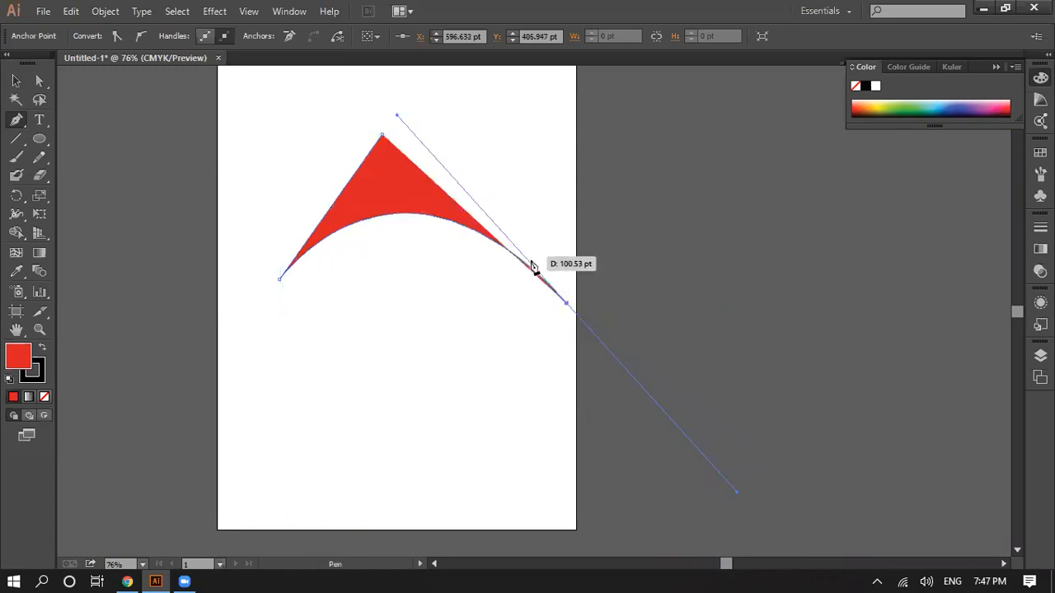
key("ctrl+z")
Step: Add a curved third anchor point at about X 395 pt, Y 357 pt and move the shape past the artboard's upper-left corner
left_click_drag(449, 273, 431, 459)
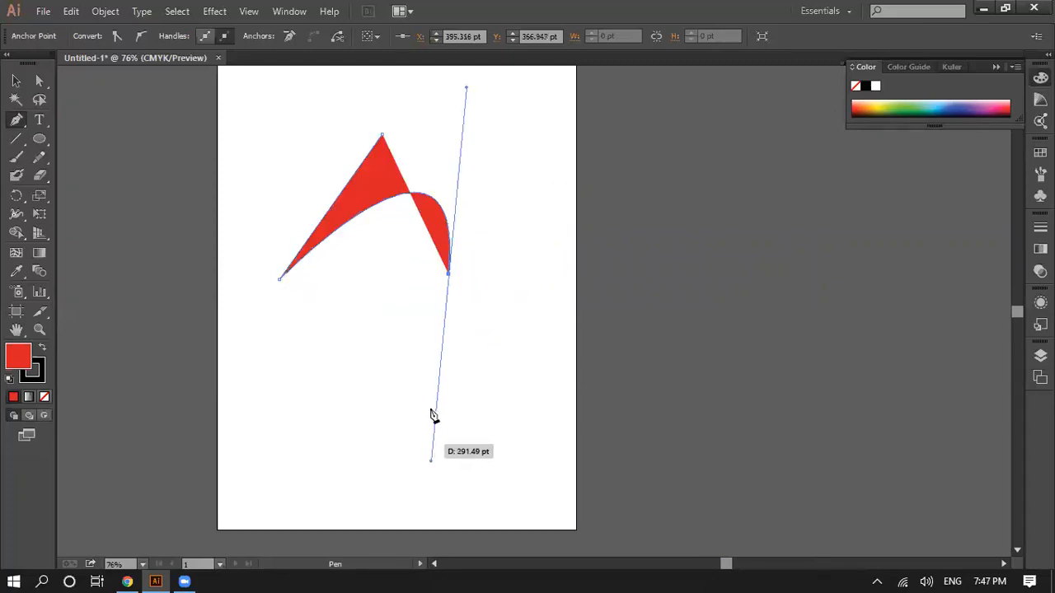
left_click(39, 80)
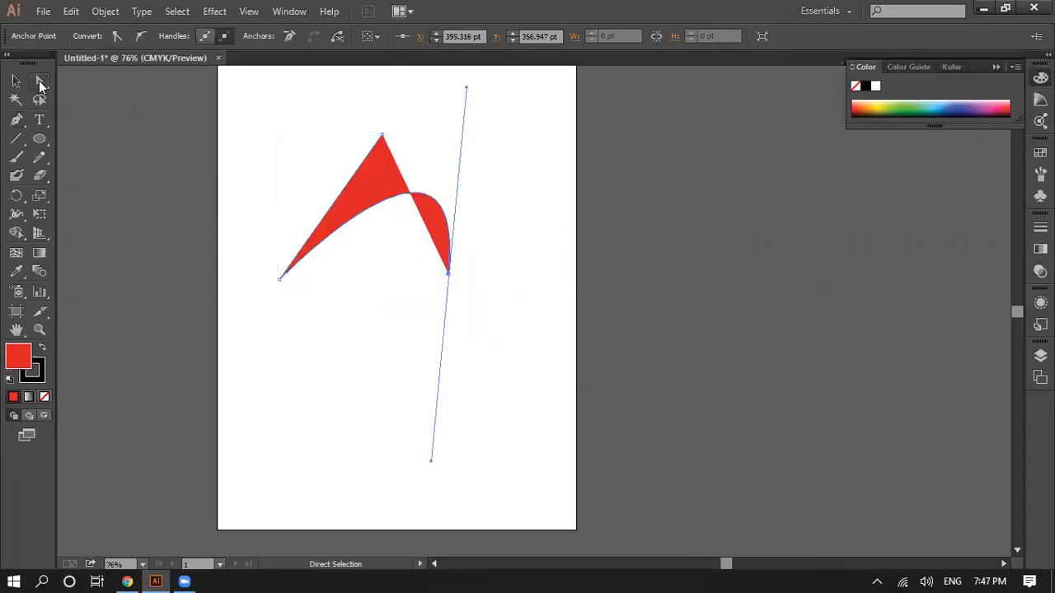
left_click(317, 307)
left_click_drag(259, 150, 470, 310)
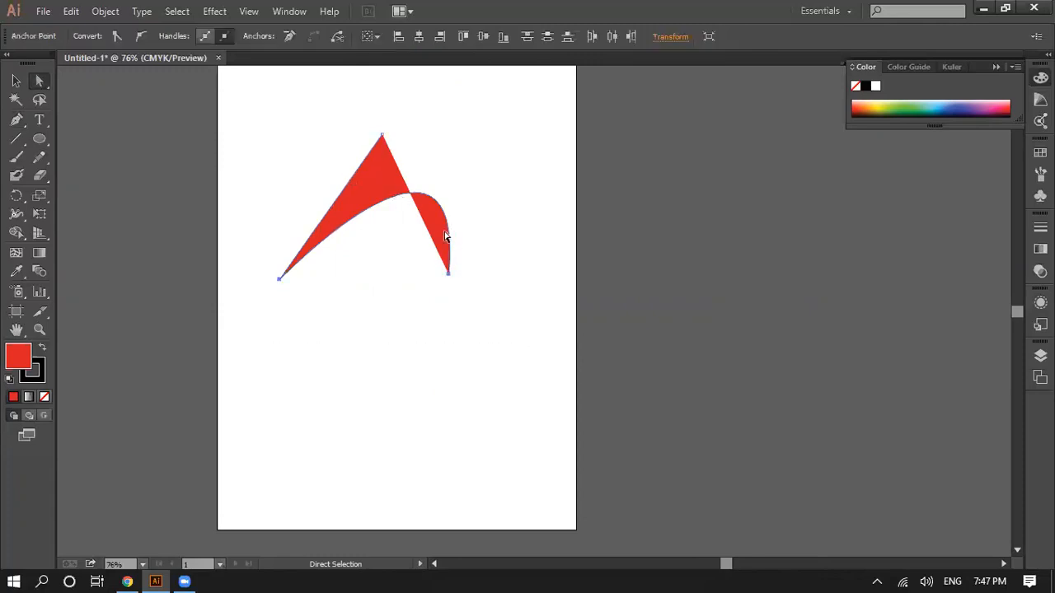
scroll(507, 372, "up", 2)
left_click_drag(376, 252, 251, 162)
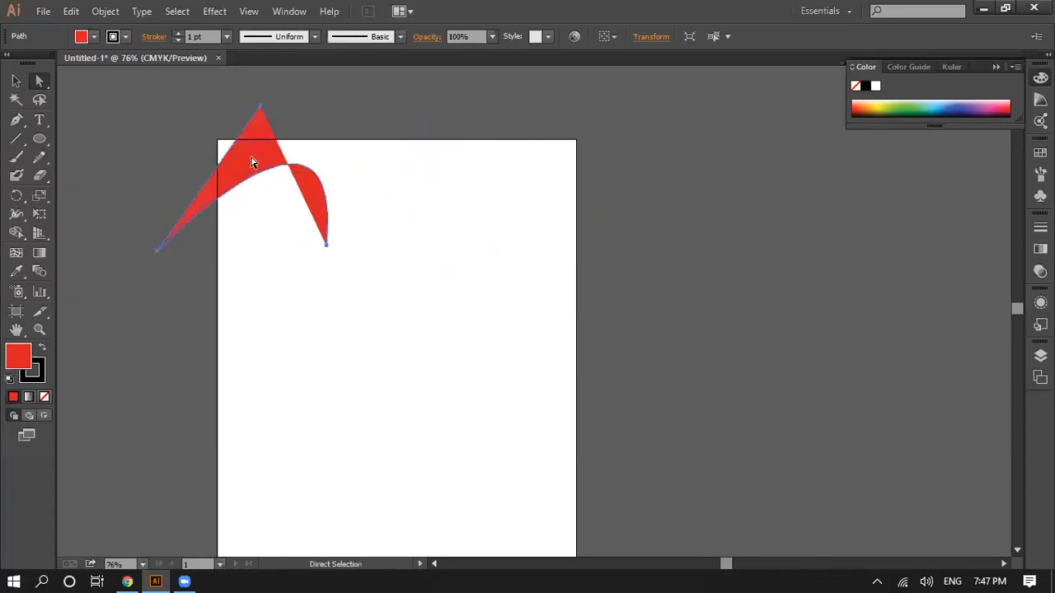
left_click(436, 349)
Step: Undo the shape's moves and the curved third anchor point, back to the straight segment
key("ctrl+z")
key("ctrl+z")
key("ctrl+z")
key("ctrl+z")
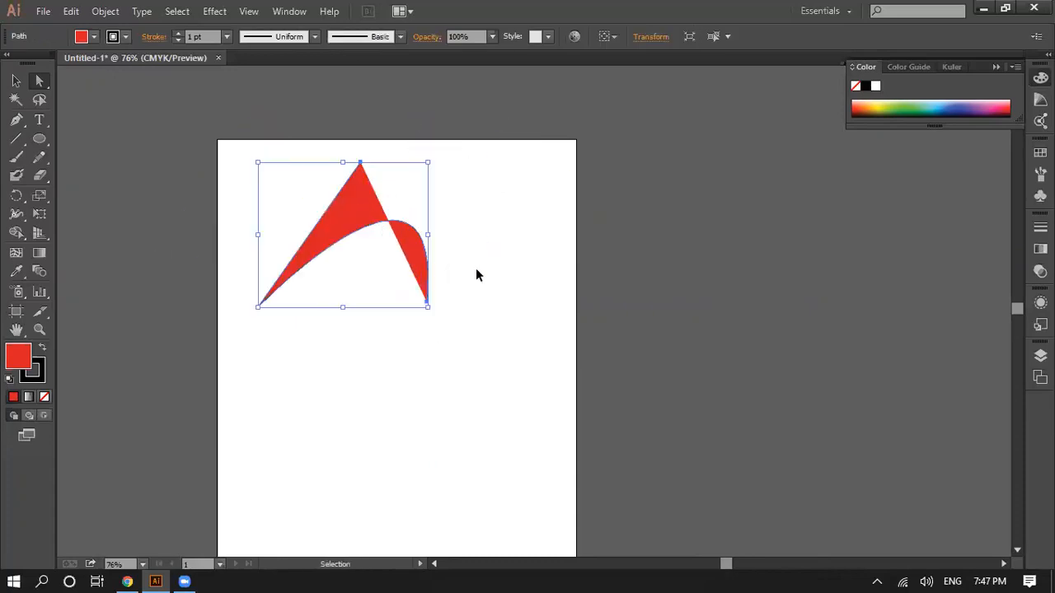
key("a")
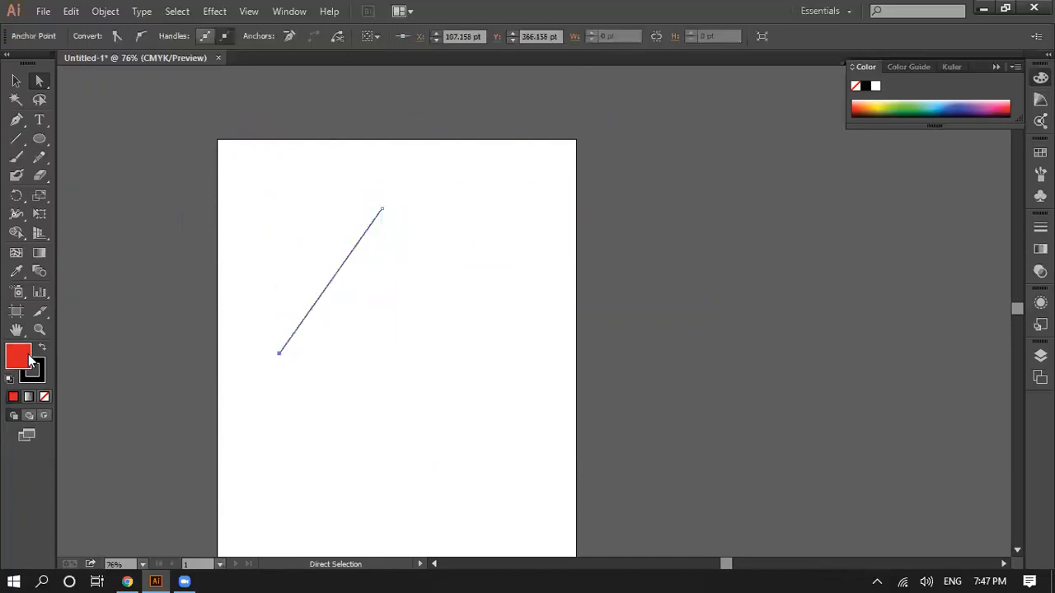
double_click(25, 365)
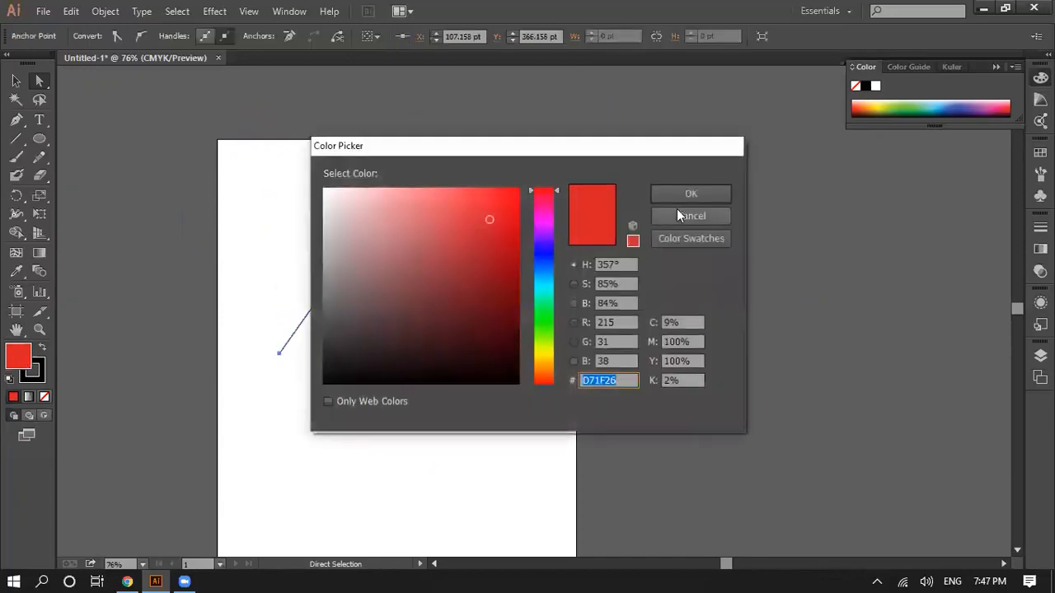
left_click(676, 211)
double_click(25, 353)
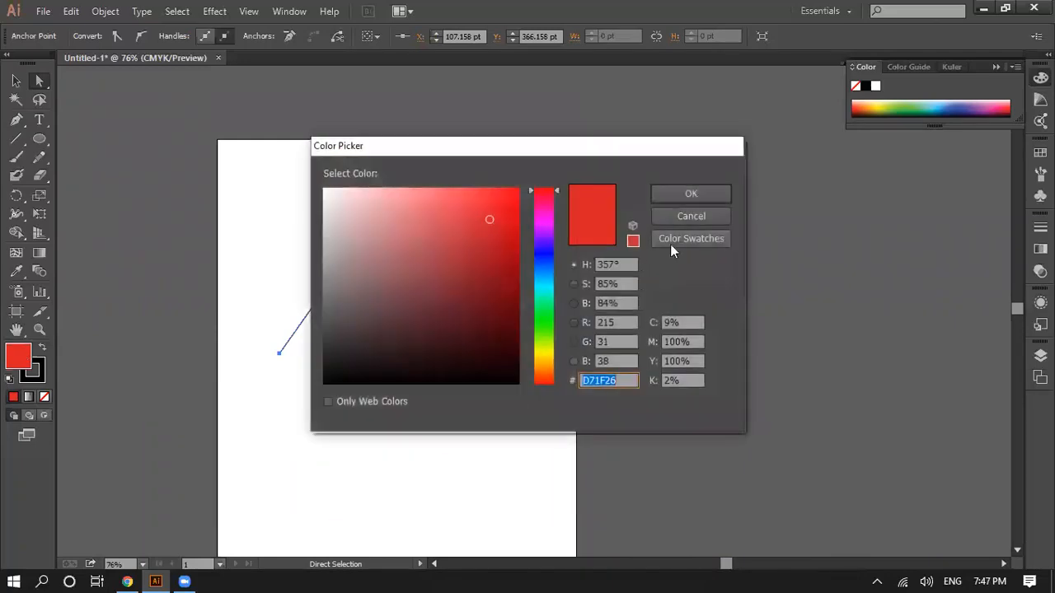
key("Escape")
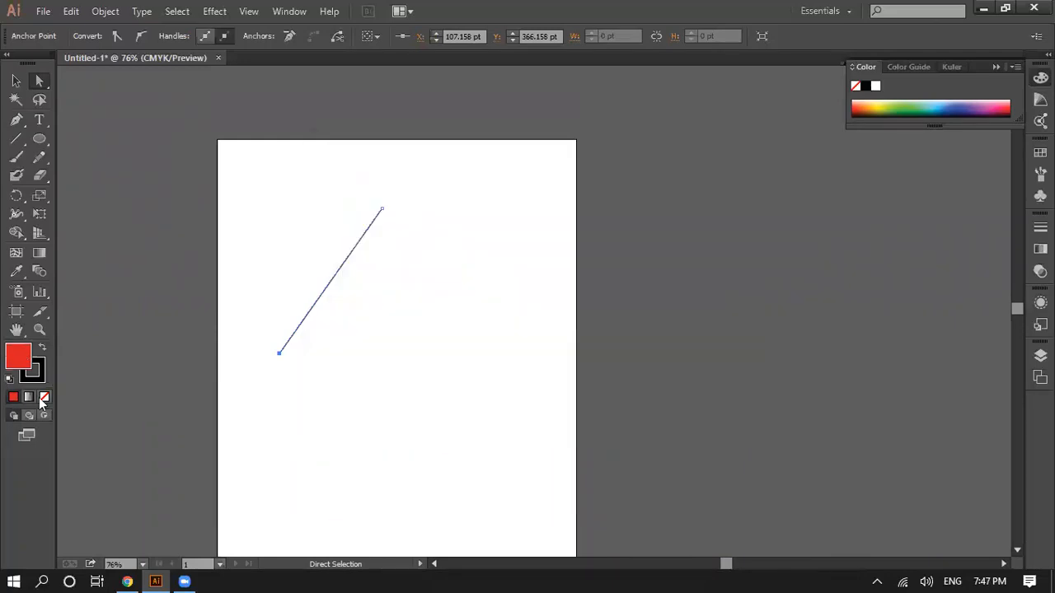
Step: Try removing the straight segment's fill, and undo back past the segment to an empty artboard
left_click(42, 397)
left_click(16, 138)
left_click(396, 400)
left_click(542, 336)
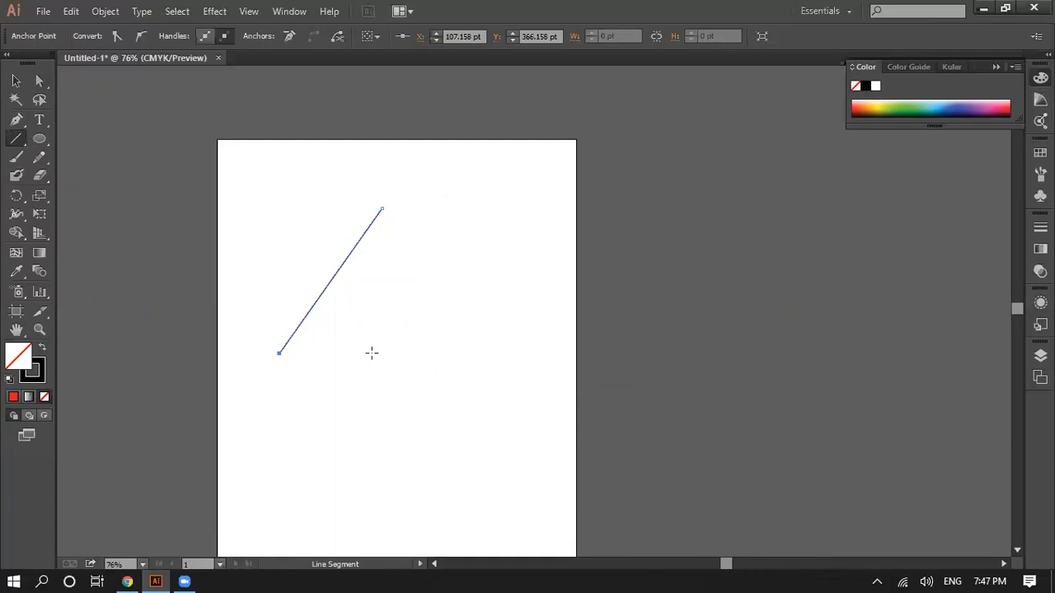
key("ctrl+z")
key("ctrl+z")
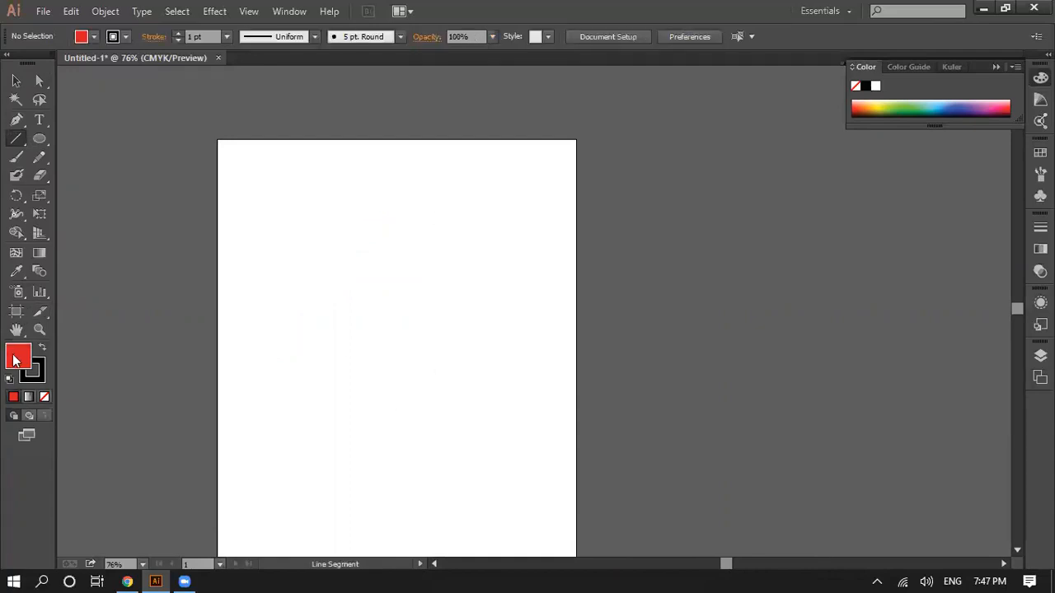
Step: Set the fill to None for new paths
double_click(18, 354)
key("Escape")
left_click(43, 399)
Step: Try drawing a closed four-sided shape with straight Pen segments, and undo all of its anchor points
left_click(16, 119)
left_click(270, 233)
left_click(262, 445)
left_click(458, 407)
left_click(458, 251)
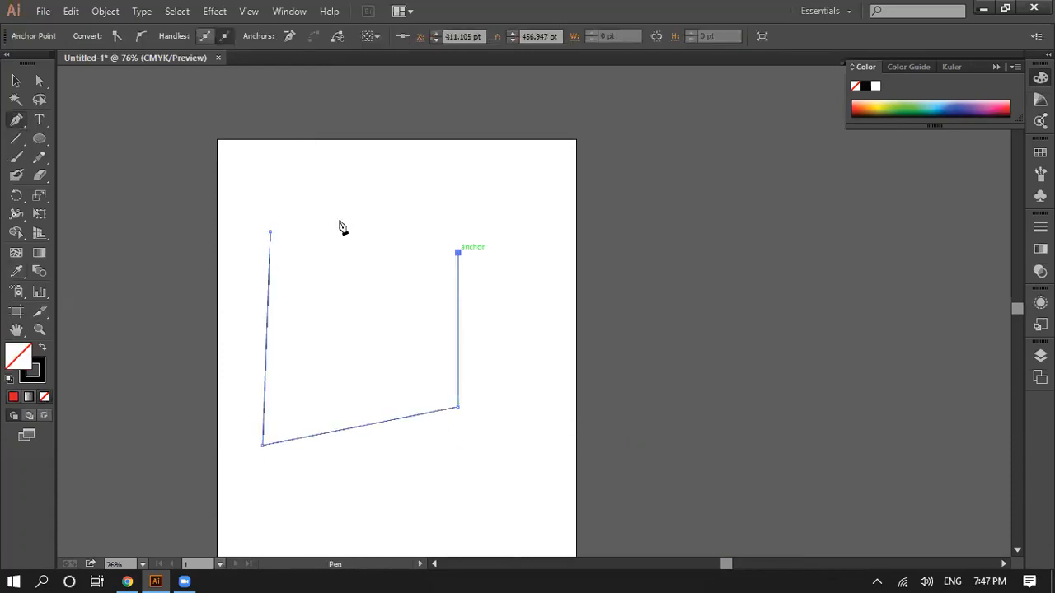
left_click(272, 234)
key("ctrl+z")
key("ctrl+z")
key("ctrl+z")
key("ctrl+z")
key("ctrl+z")
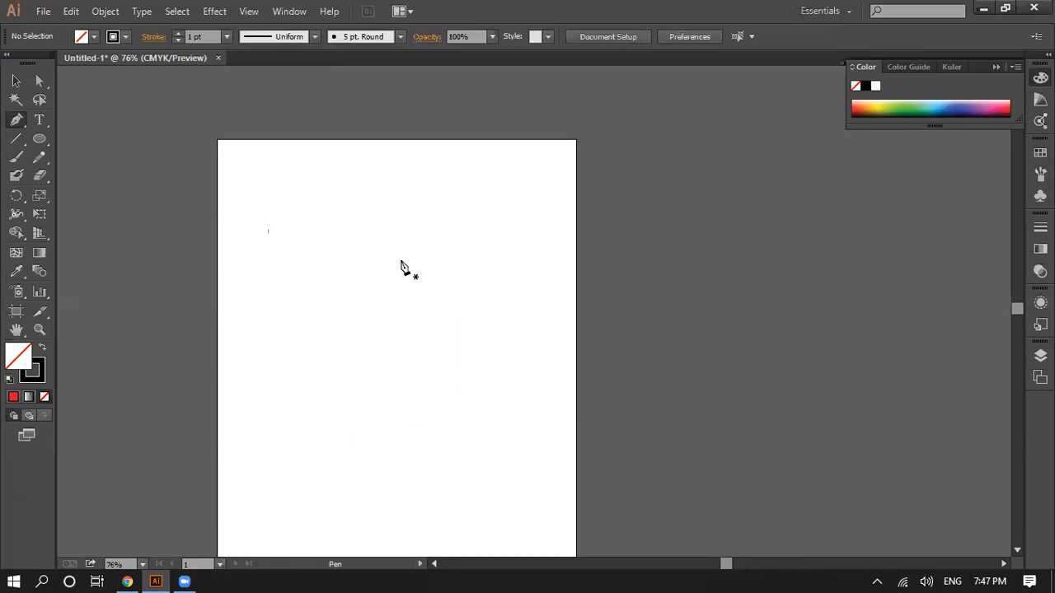
Step: Draw a closed curved Pen shape starting at about X 224 pt, Y 71 pt, with a sharp corner at about X 366 pt, Y 92 pt
left_click(348, 180)
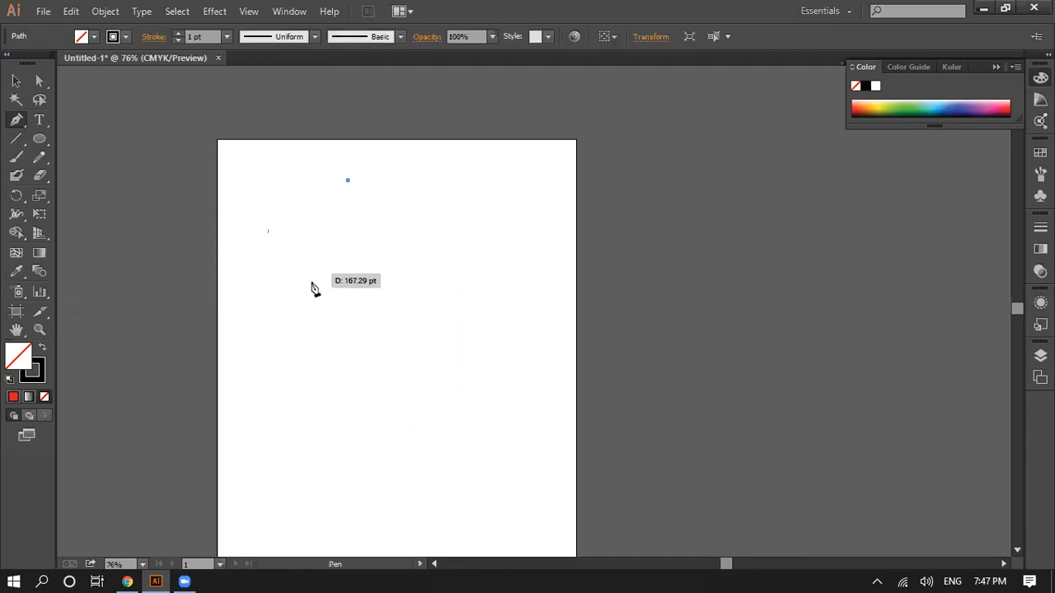
left_click_drag(320, 339, 458, 468)
left_click_drag(429, 193, 565, 430)
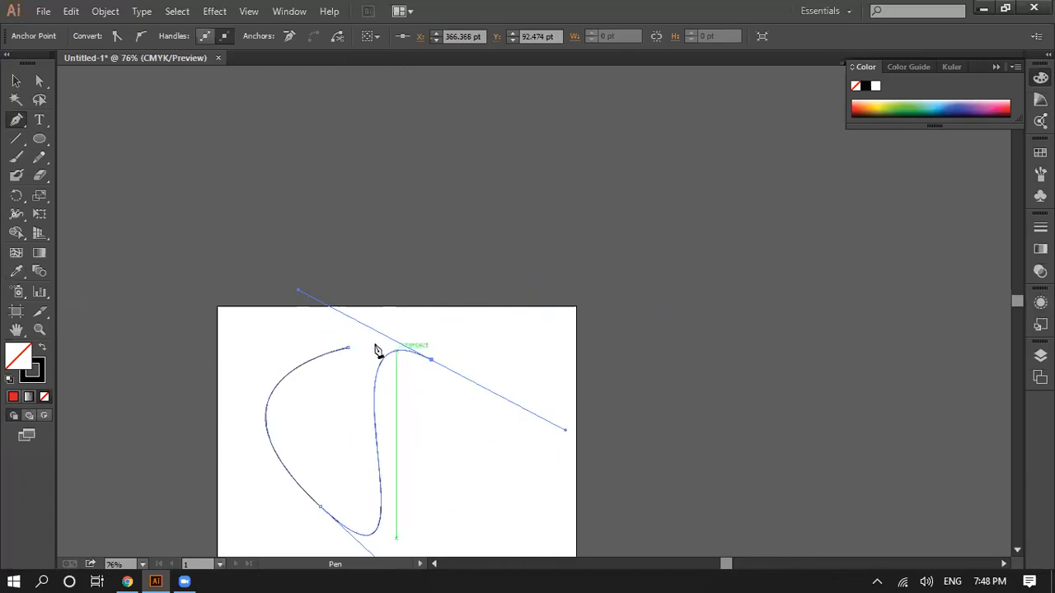
left_click(431, 360)
left_click_drag(348, 347, 274, 360)
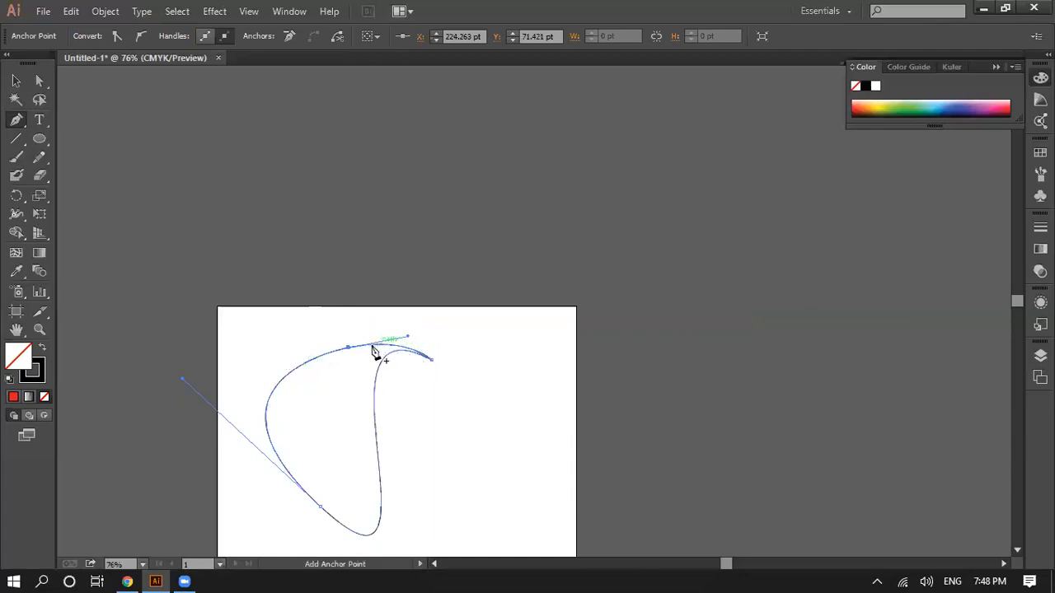
Step: Shift the curved shape's top anchor point slightly up and to the left using Direct Selection, and deselect the shape
scroll(395, 375, "down", 3)
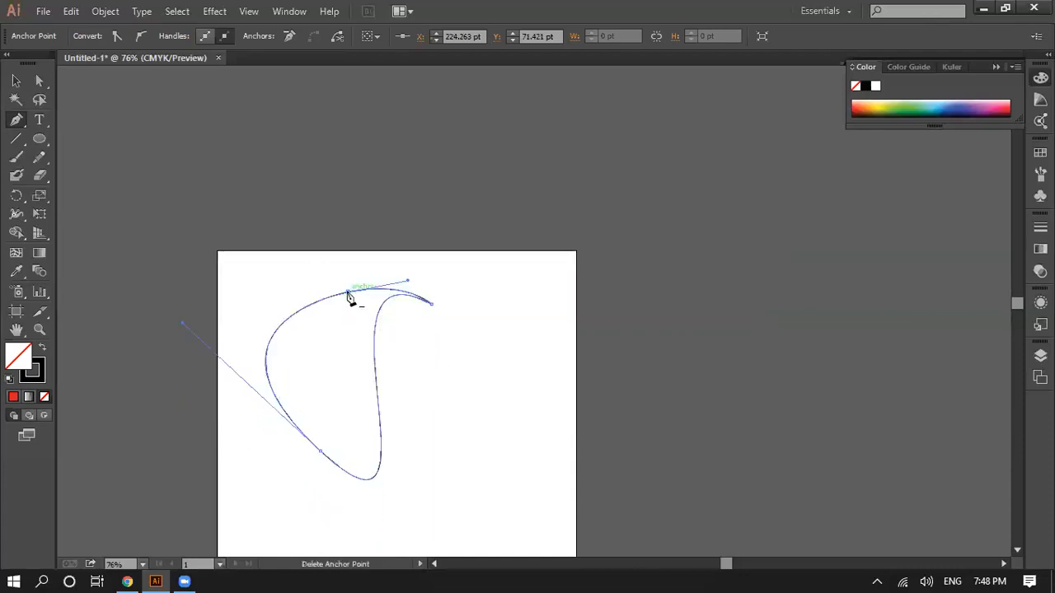
key("a")
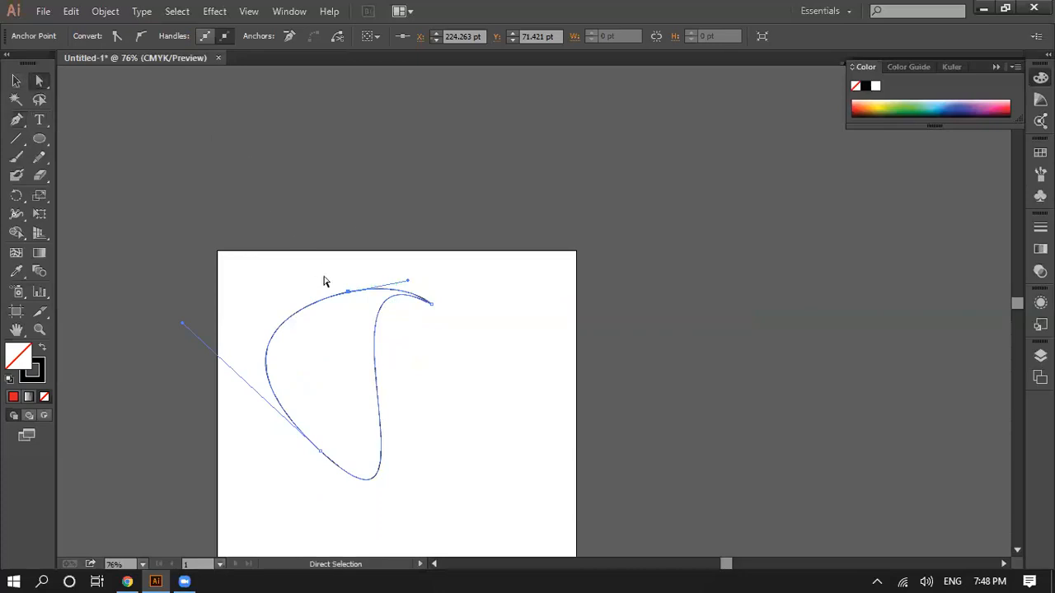
left_click_drag(347, 292, 328, 285)
left_click(553, 409)
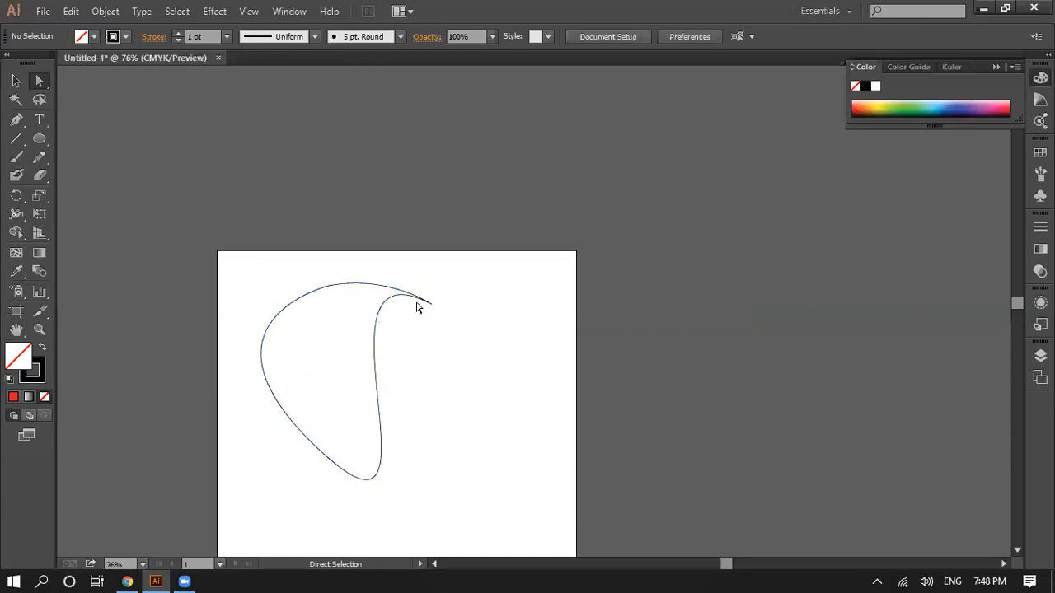
scroll(428, 350, "down", 3)
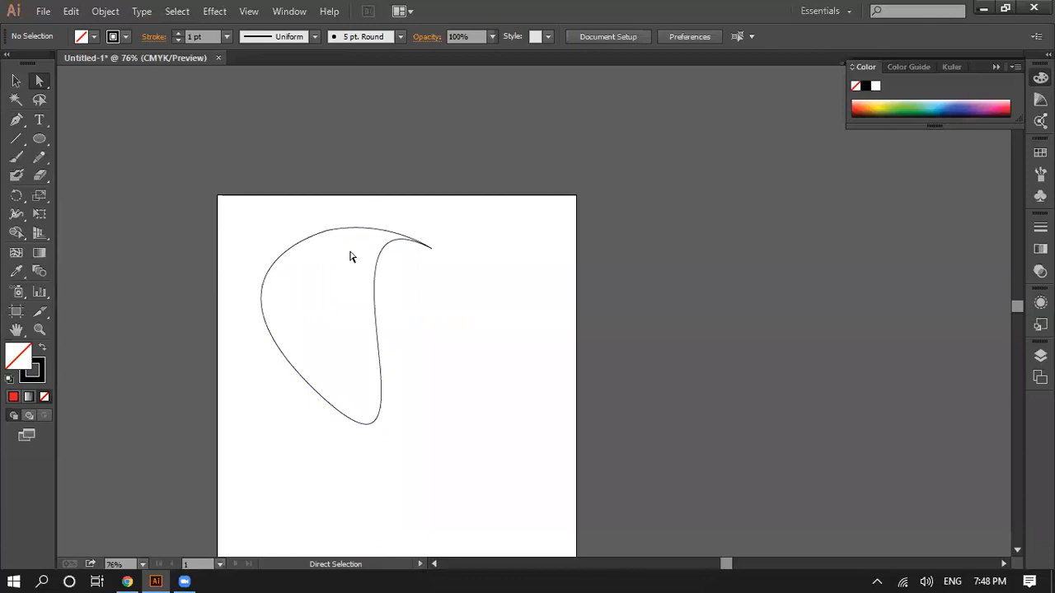
left_click_drag(463, 238, 279, 435)
left_click(396, 481)
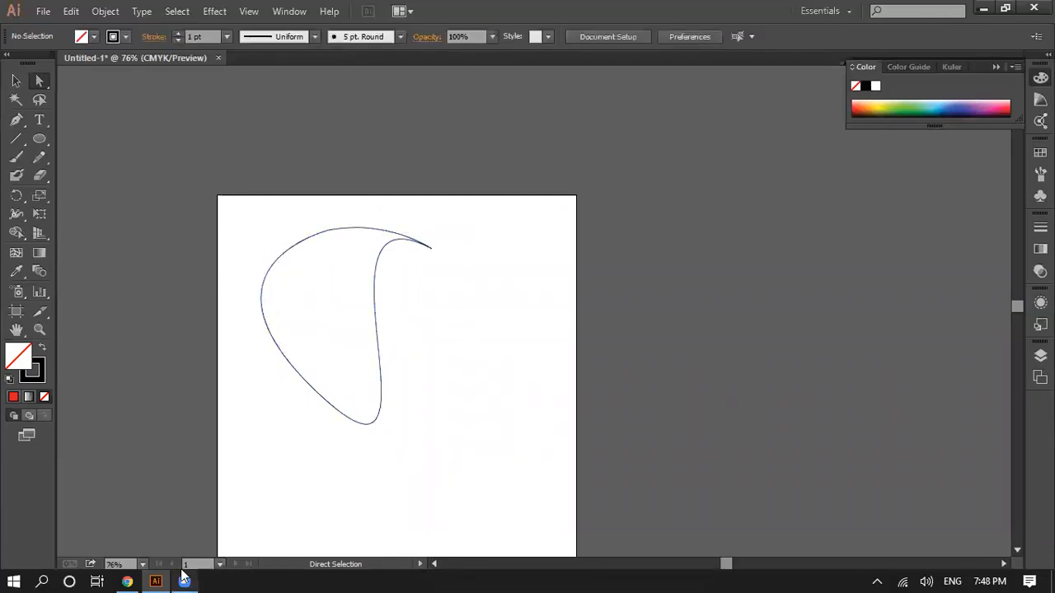
Step: Switch to Chrome and examine the Google image results for "designs", including the enlarged Creative Bloq logo image
left_click(127, 581)
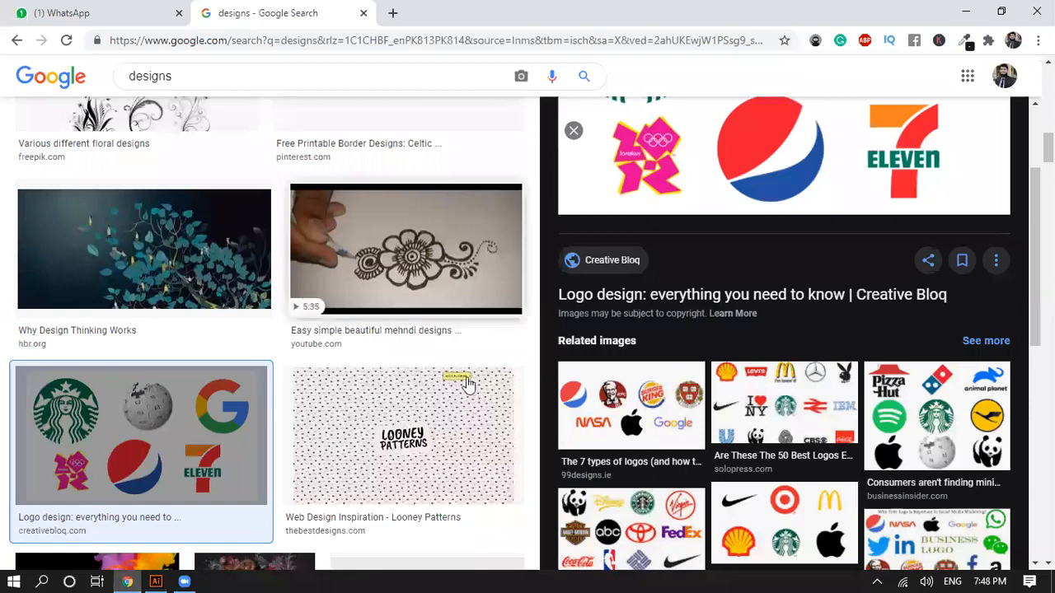
scroll(471, 381, "down", 5)
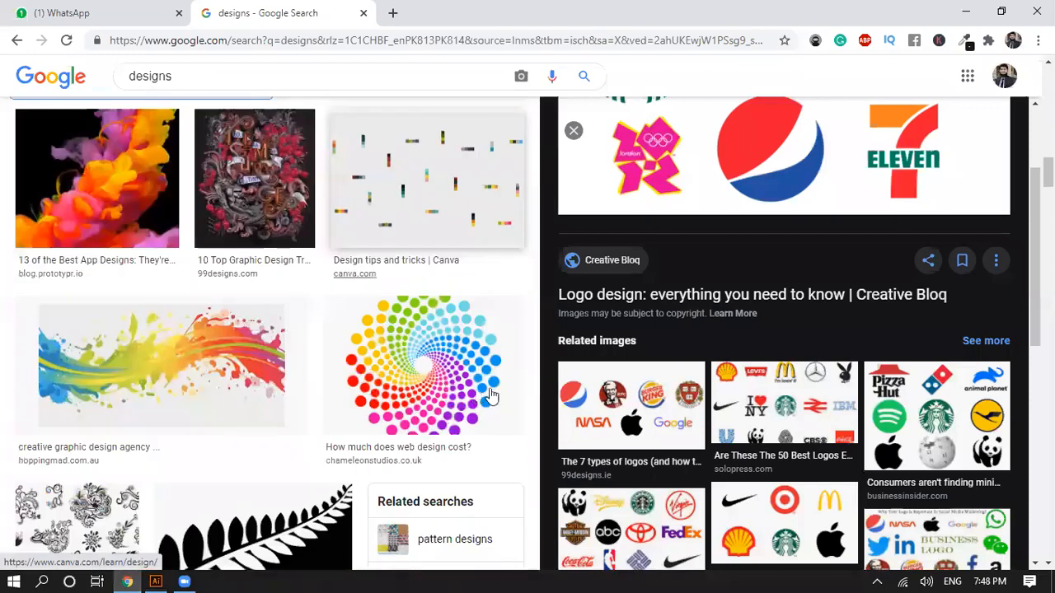
scroll(486, 391, "up", 2)
scroll(495, 390, "down", 5)
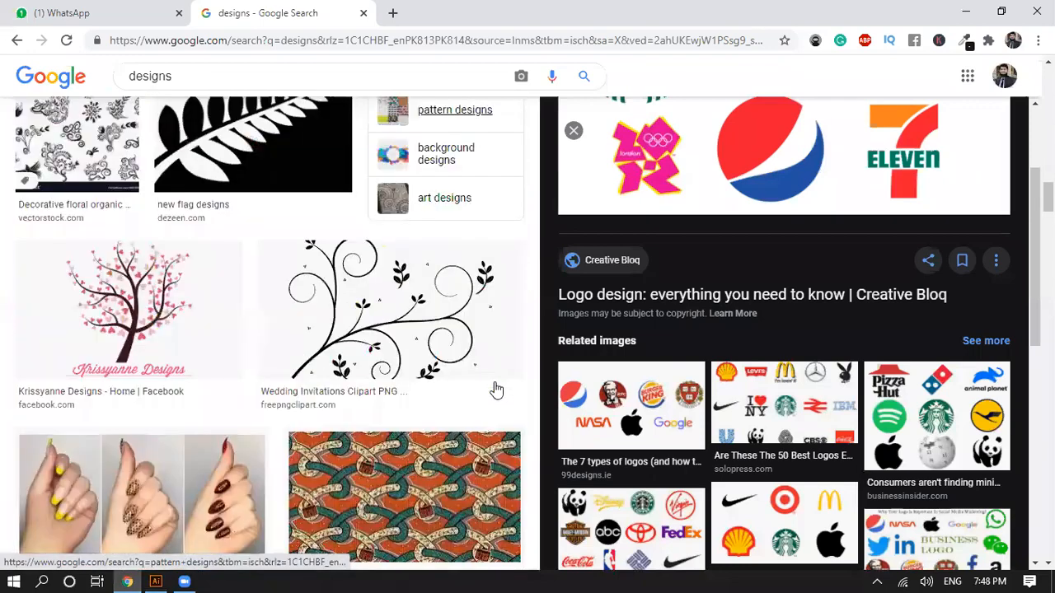
scroll(497, 381, "down", 5)
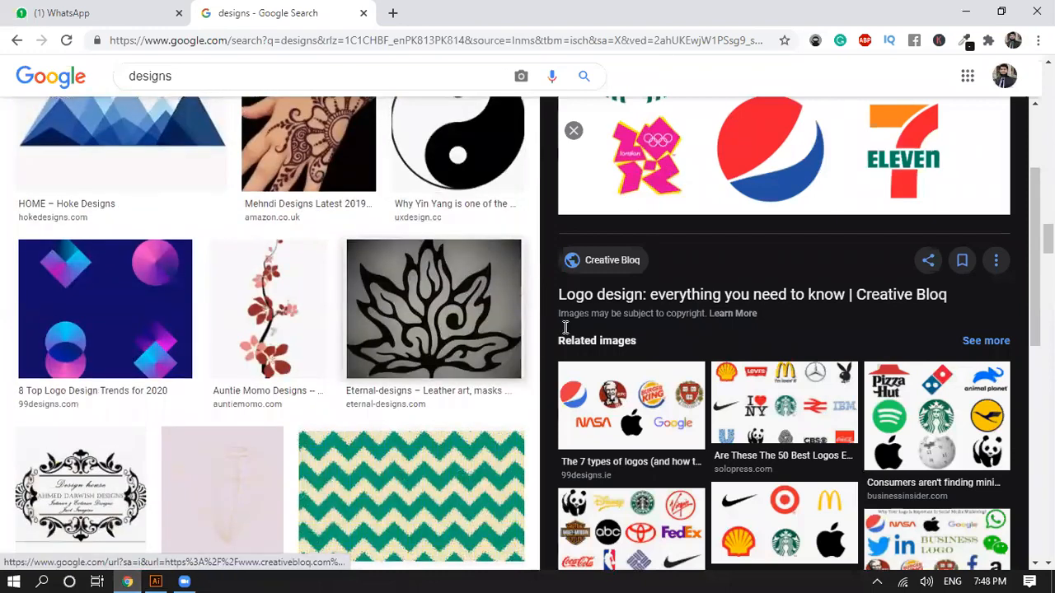
scroll(534, 358, "down", 5)
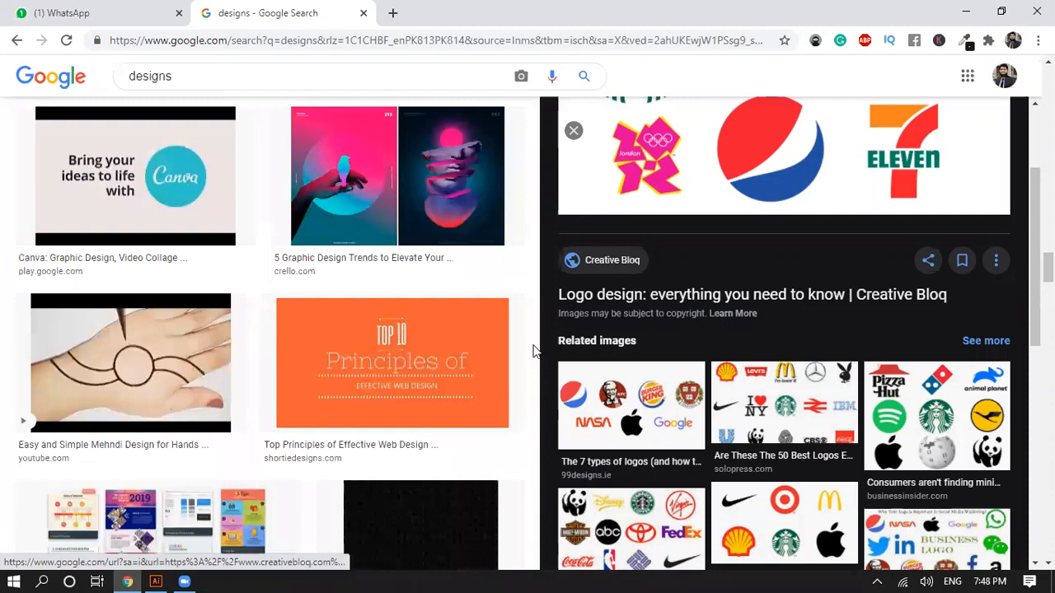
scroll(534, 352, "up", 2)
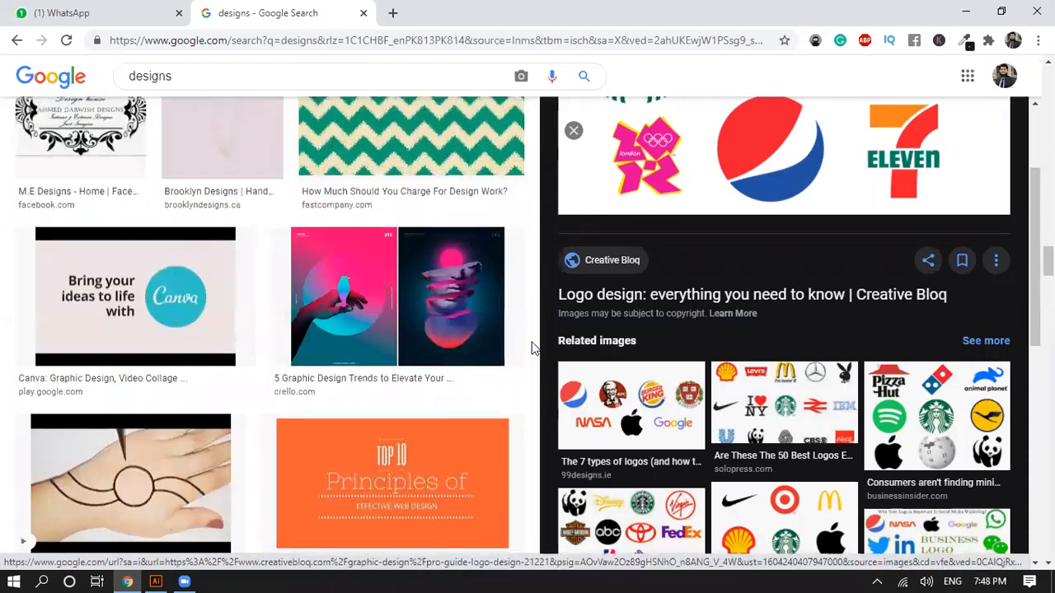
scroll(532, 347, "up", 5)
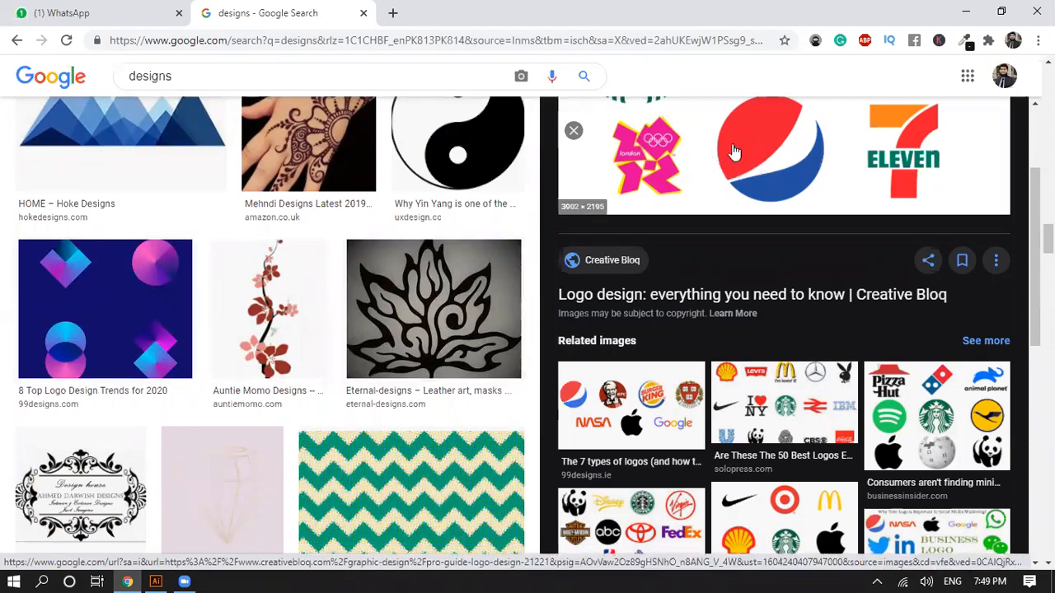
scroll(733, 153, "up", 3)
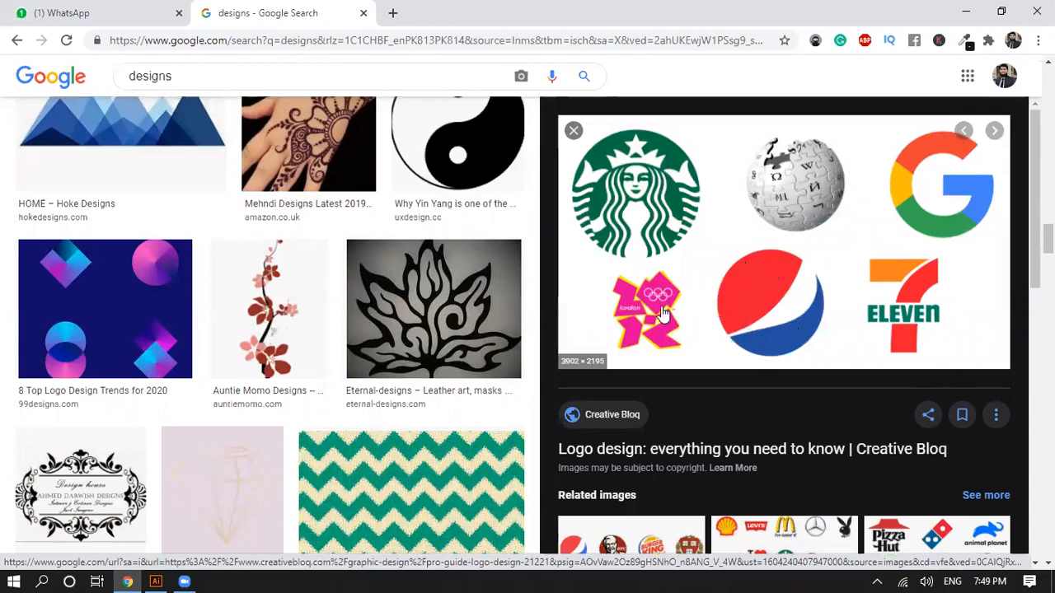
scroll(663, 313, "down", 3)
scroll(478, 329, "down", 5)
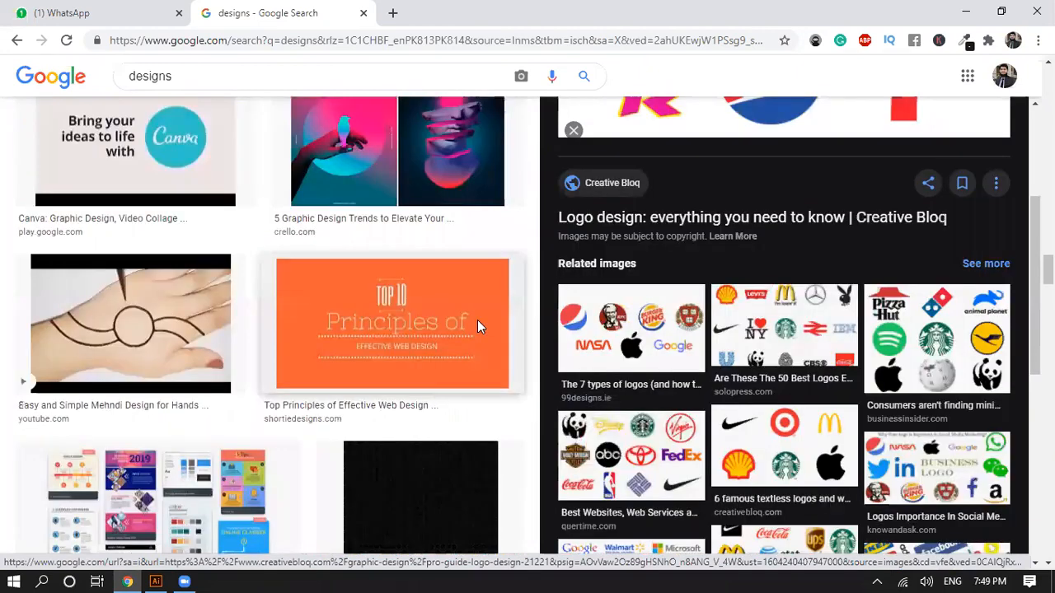
scroll(478, 328, "down", 3)
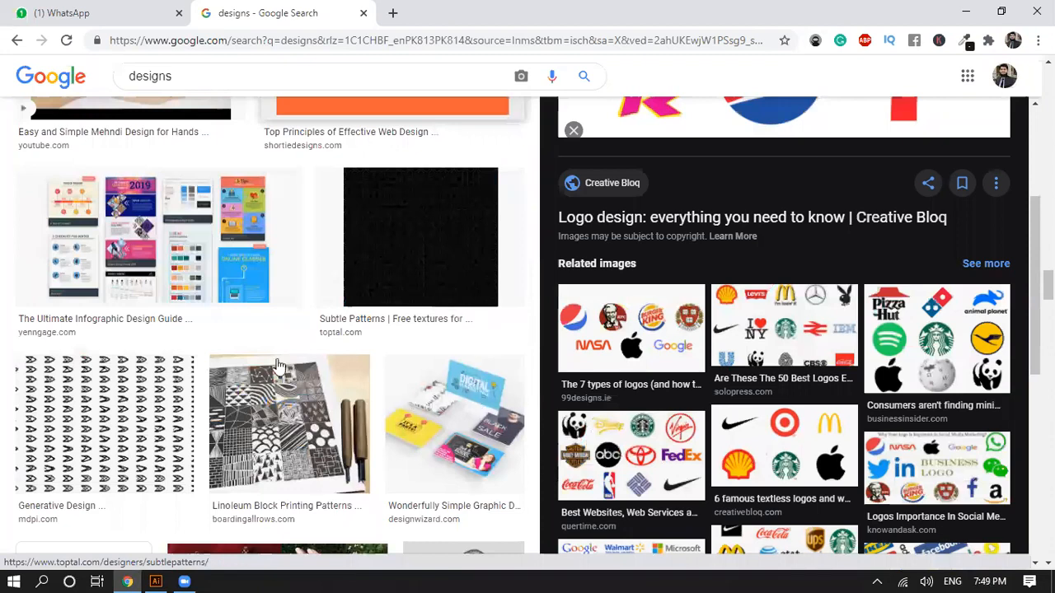
scroll(236, 253, "down", 3)
scroll(373, 392, "down", 3)
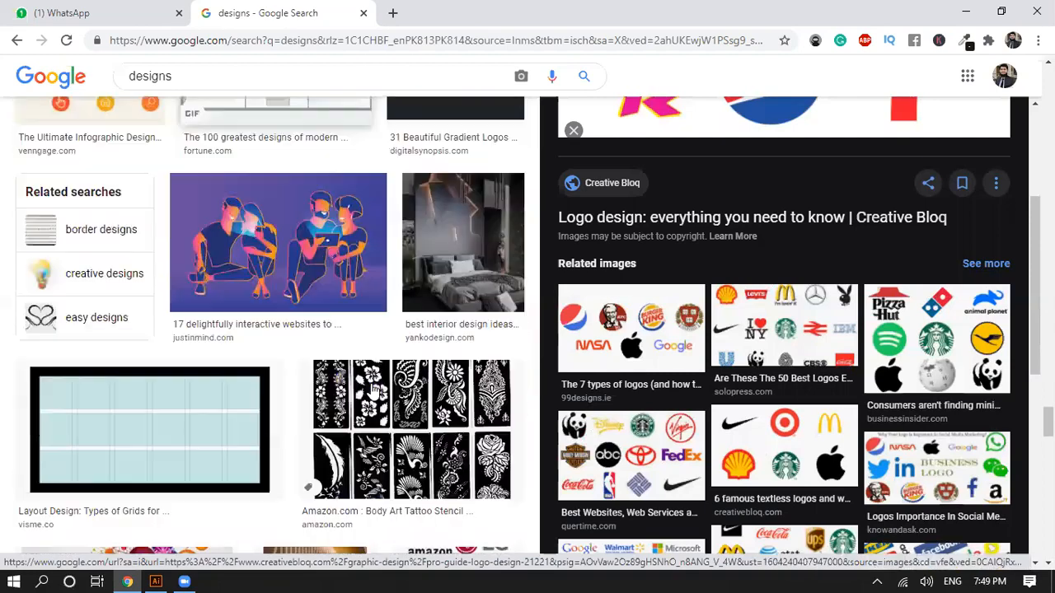
Step: Open the "31 Beautiful Gradient Logos" image result, examine it and its related logo designs, and return to Illustrator
scroll(474, 299, "up", 3)
left_click(474, 299)
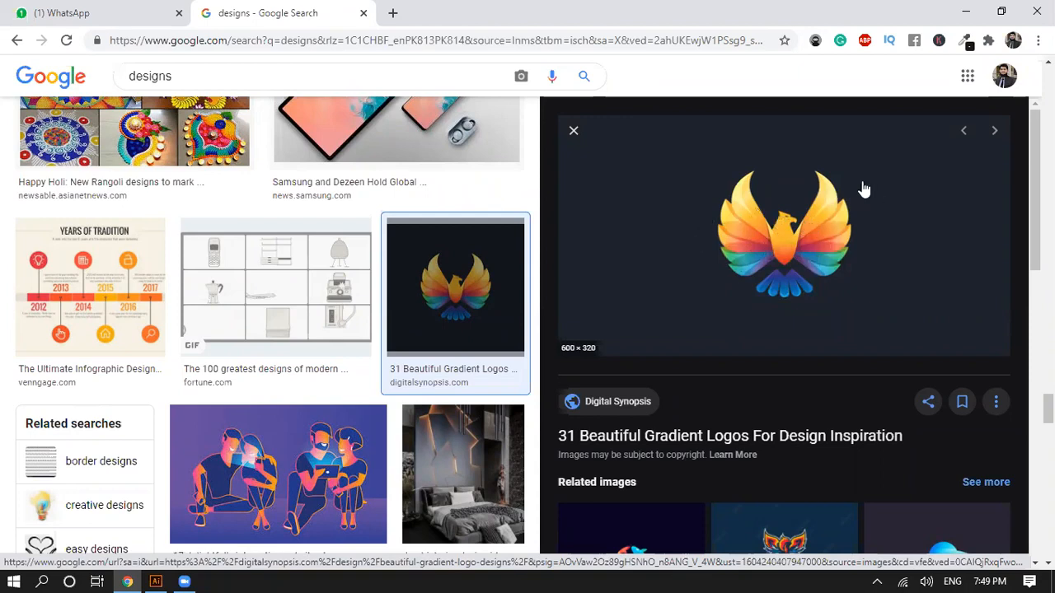
scroll(701, 326, "down", 3)
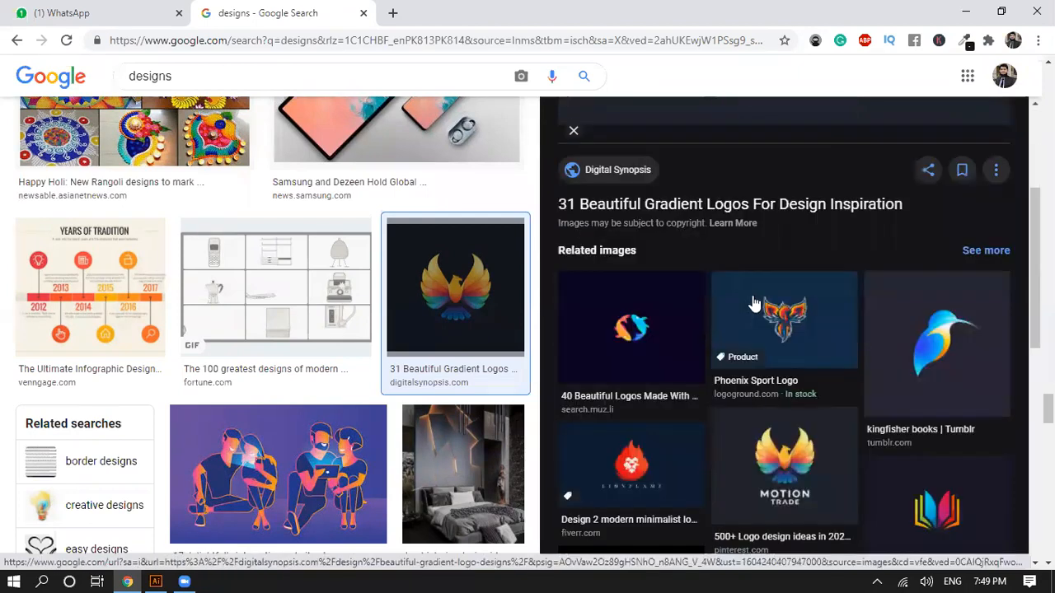
scroll(800, 212, "up", 2)
scroll(807, 216, "down", 3)
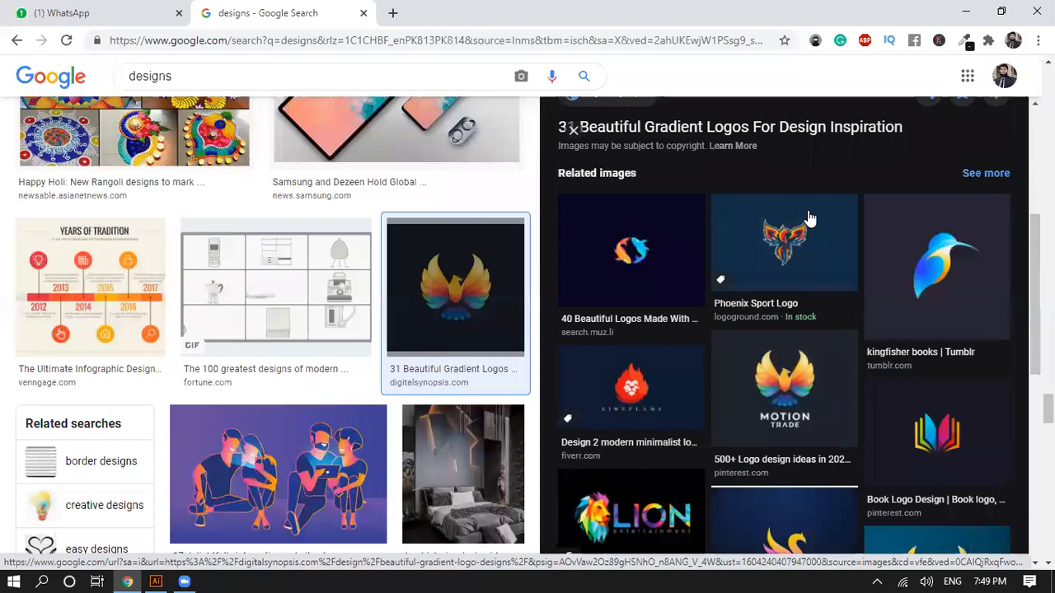
scroll(807, 216, "up", 3)
scroll(735, 198, "up", 1)
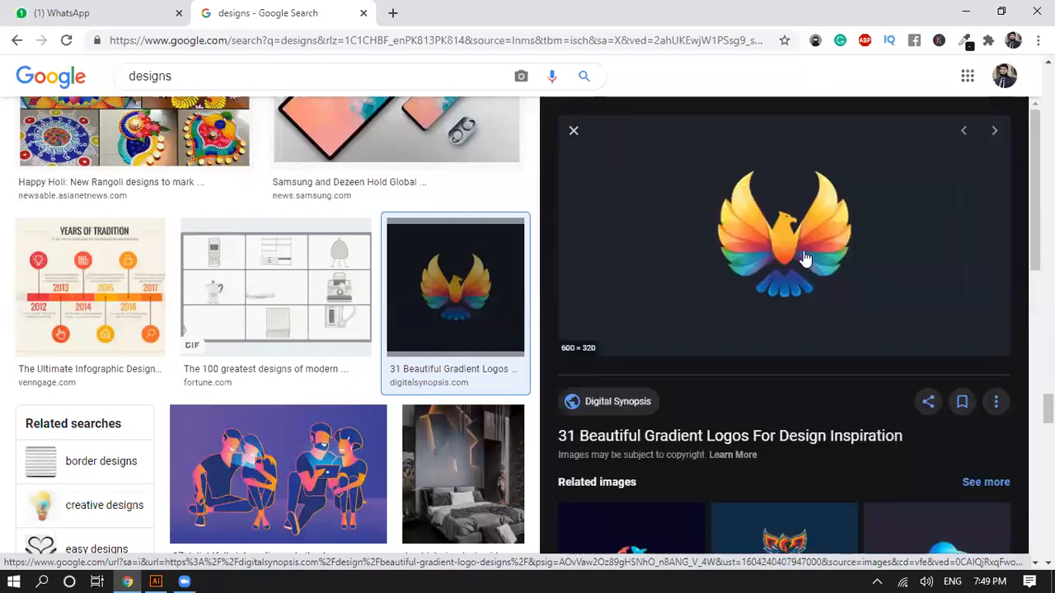
scroll(782, 247, "down", 3)
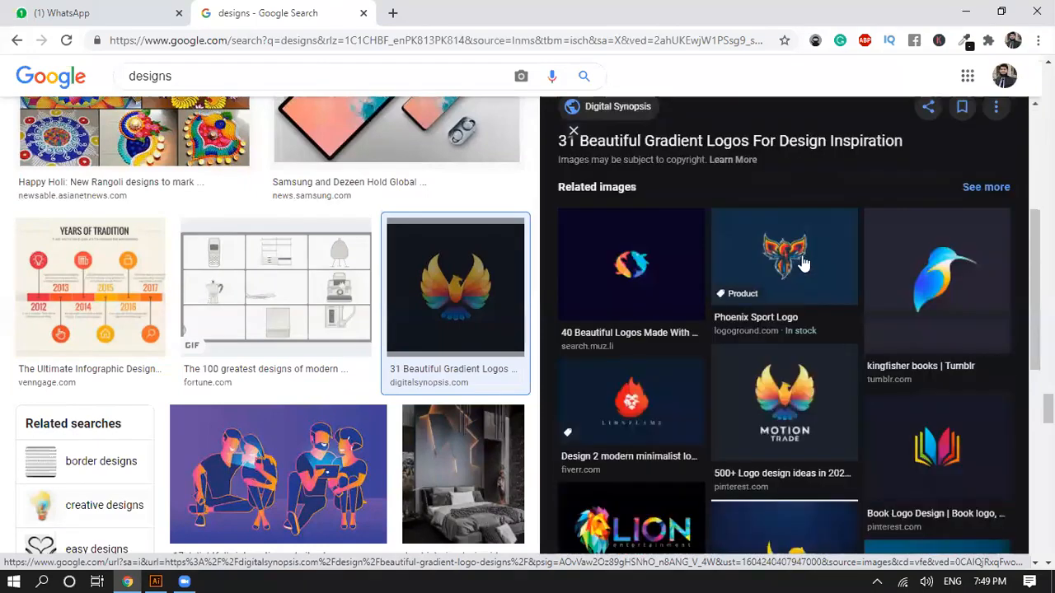
scroll(803, 262, "down", 4)
scroll(764, 262, "up", 2)
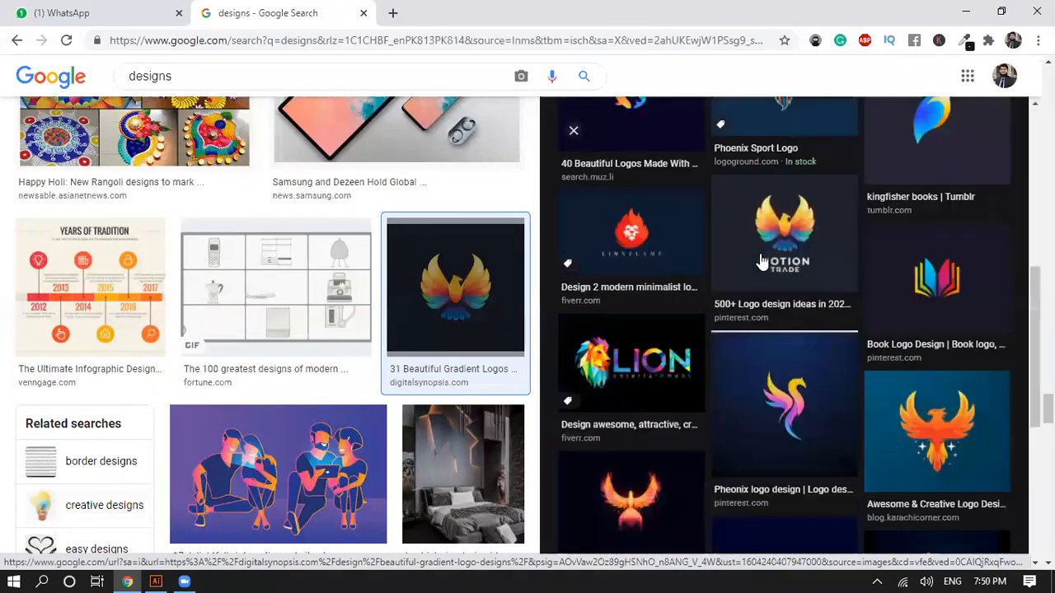
scroll(733, 258, "down", 2)
scroll(672, 239, "down", 2)
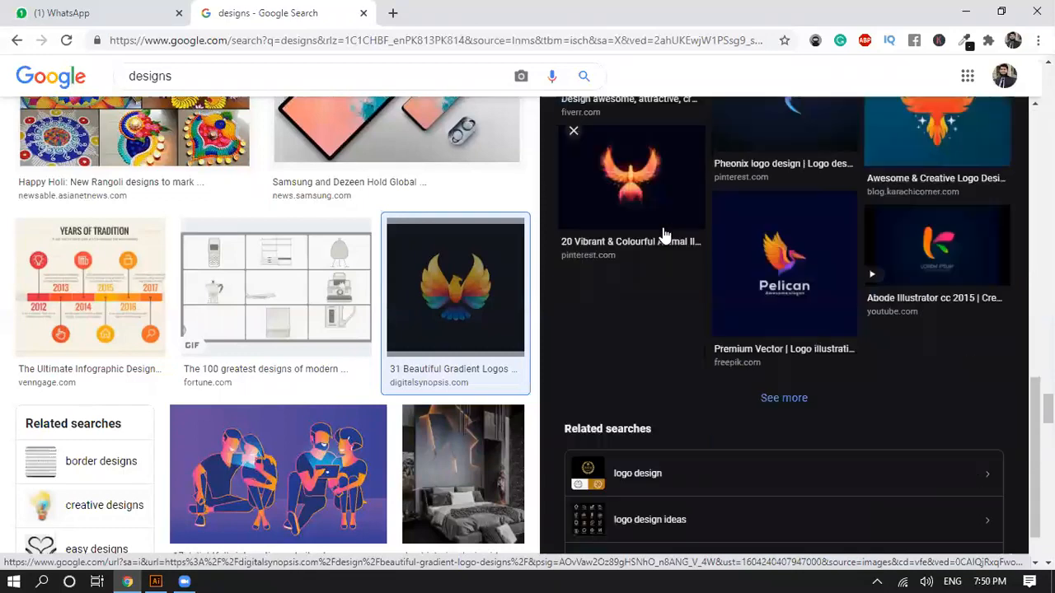
scroll(664, 235, "up", 4)
scroll(647, 244, "down", 5)
scroll(351, 248, "down", 1)
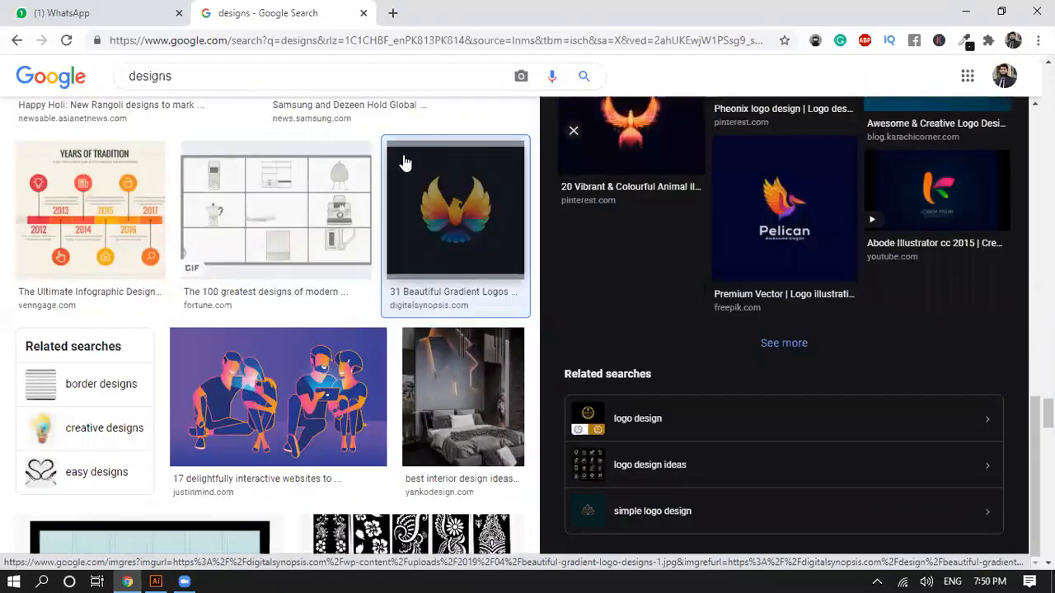
scroll(322, 345, "down", 4)
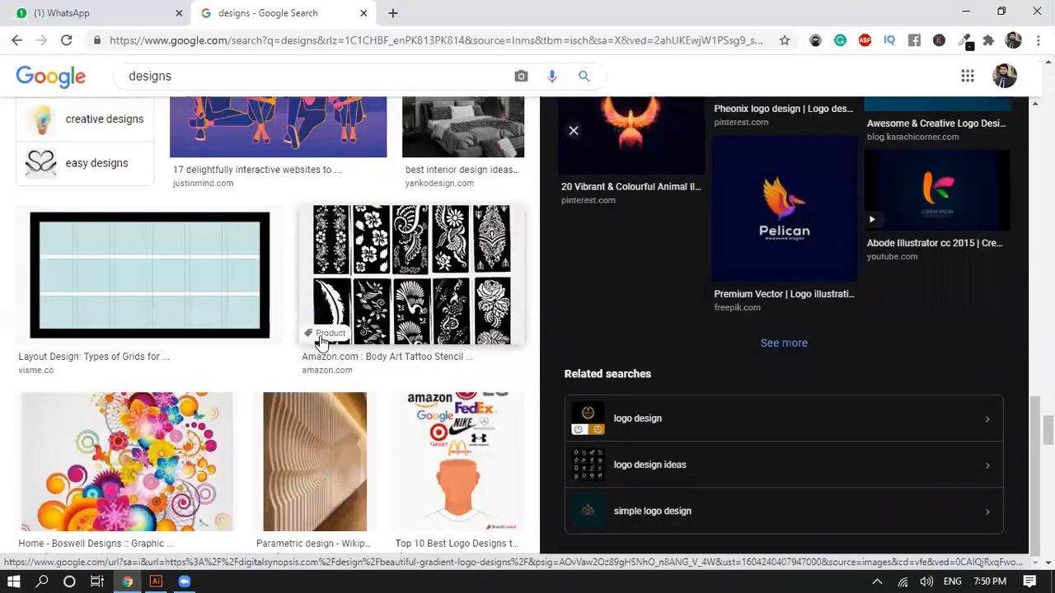
left_click(962, 13)
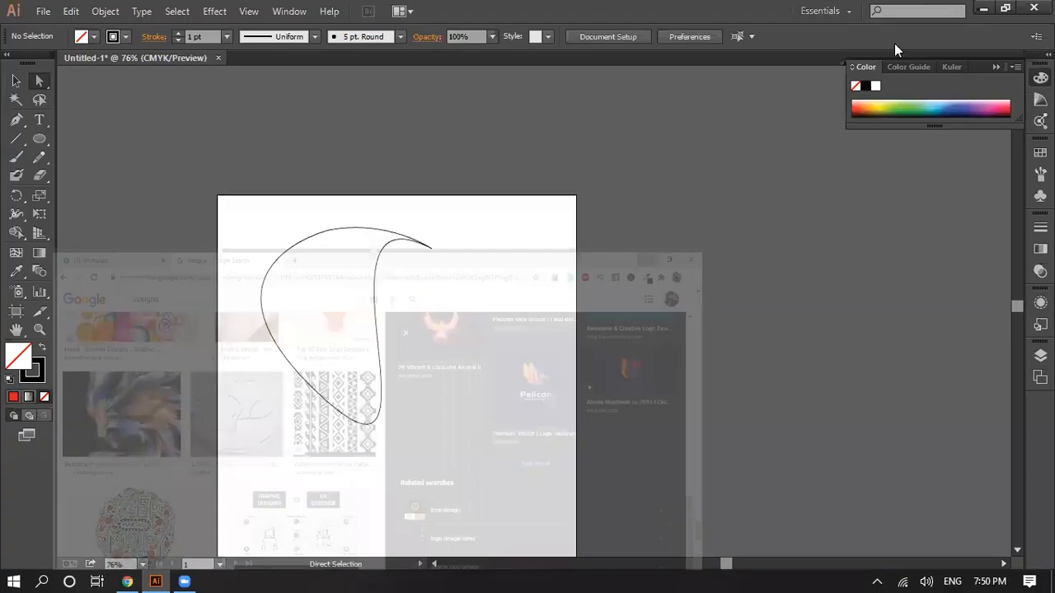